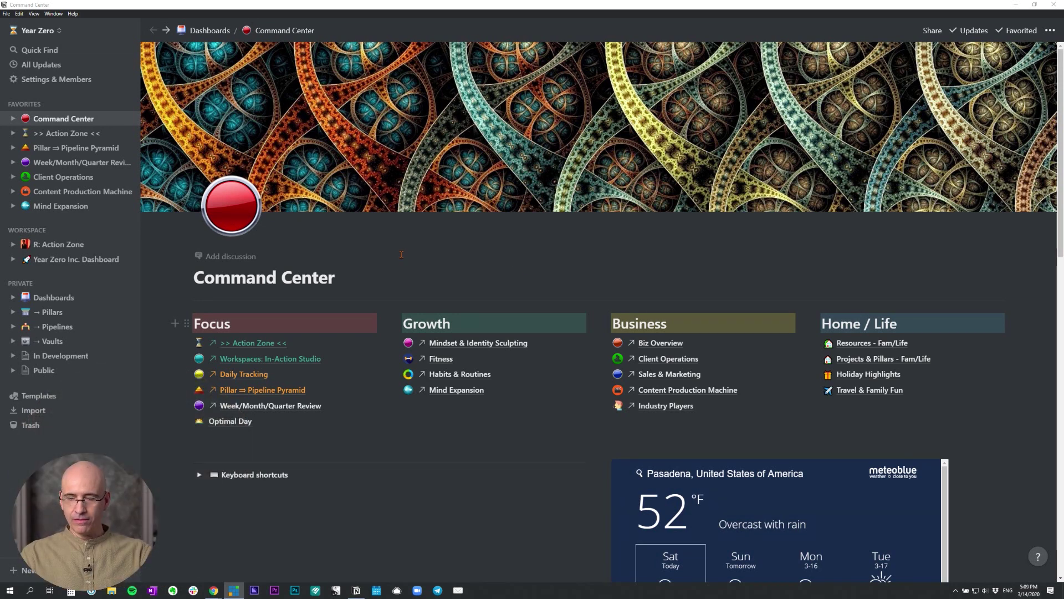
# - Zoom in one step on the Command Center dashboard with Ctrl+=
pyautogui.hotkey('ctrl', '+')
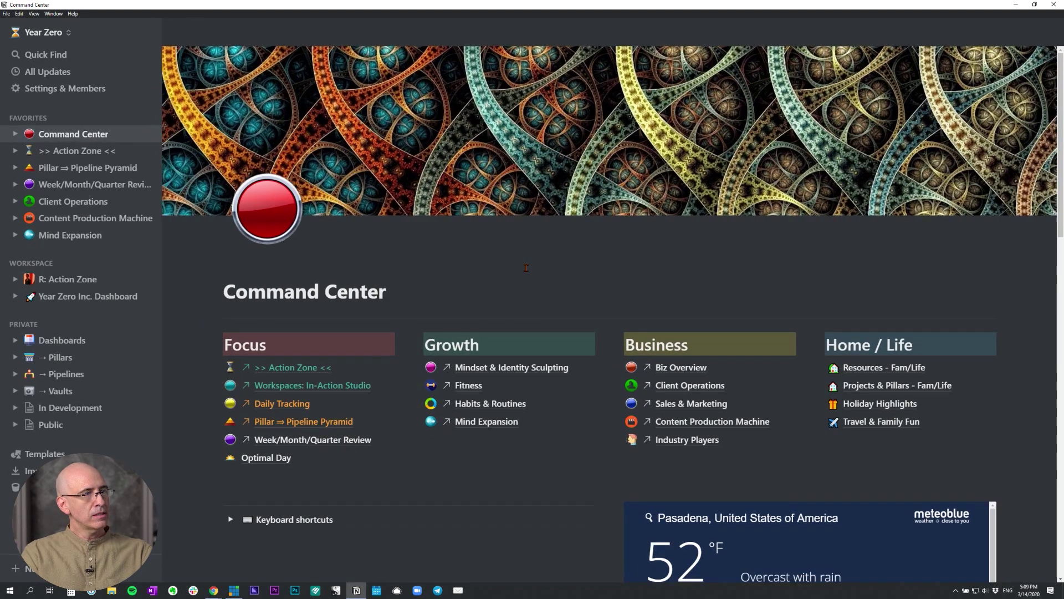
# - Zoom in one more step, scroll down, and add a new page under Workspace
pyautogui.hotkey('ctrl', '+')
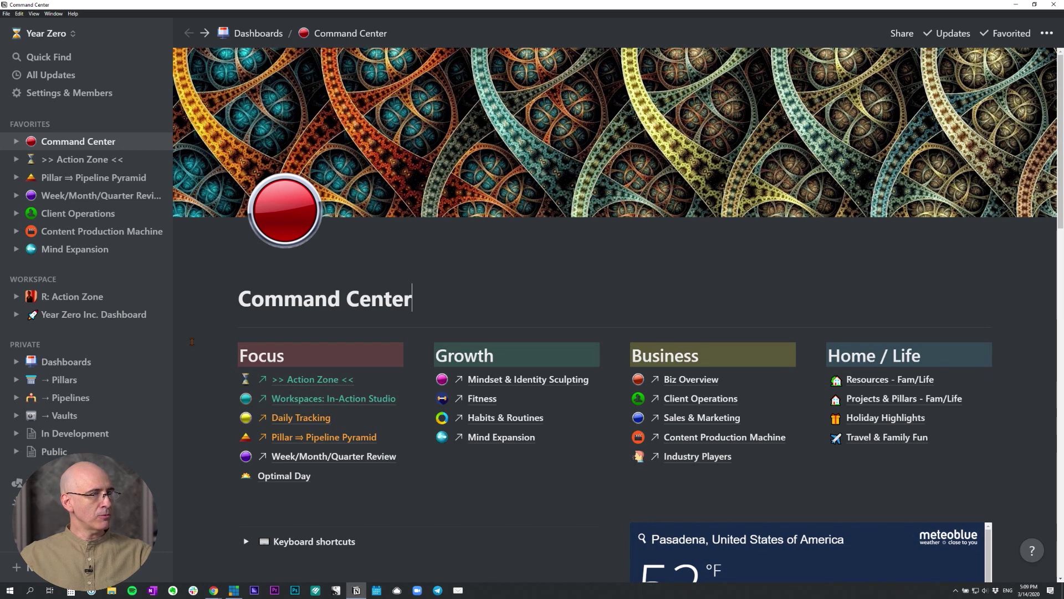
pyautogui.scroll(-3, 192, 342)
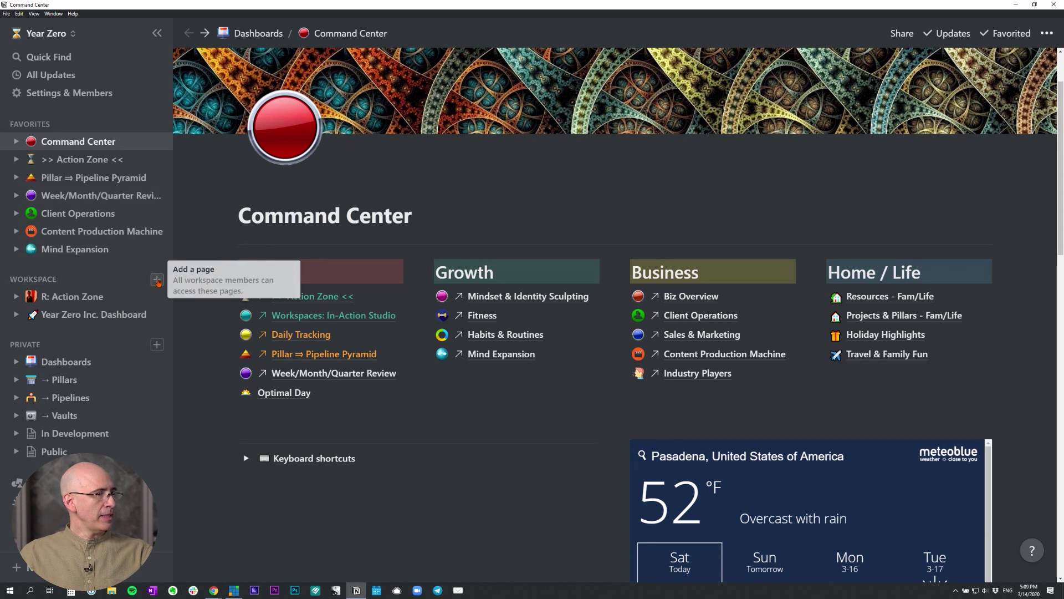
pyautogui.click(156, 280)
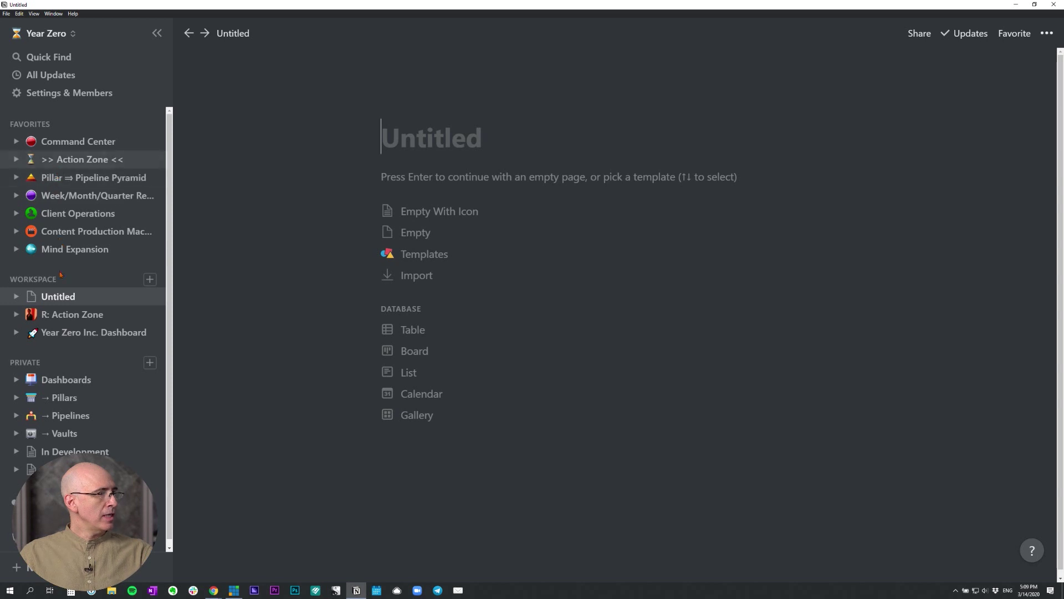
# - Expand Dashboards to compare Command Center with the new Untitled page, ending on Command Center
pyautogui.click(15, 379)
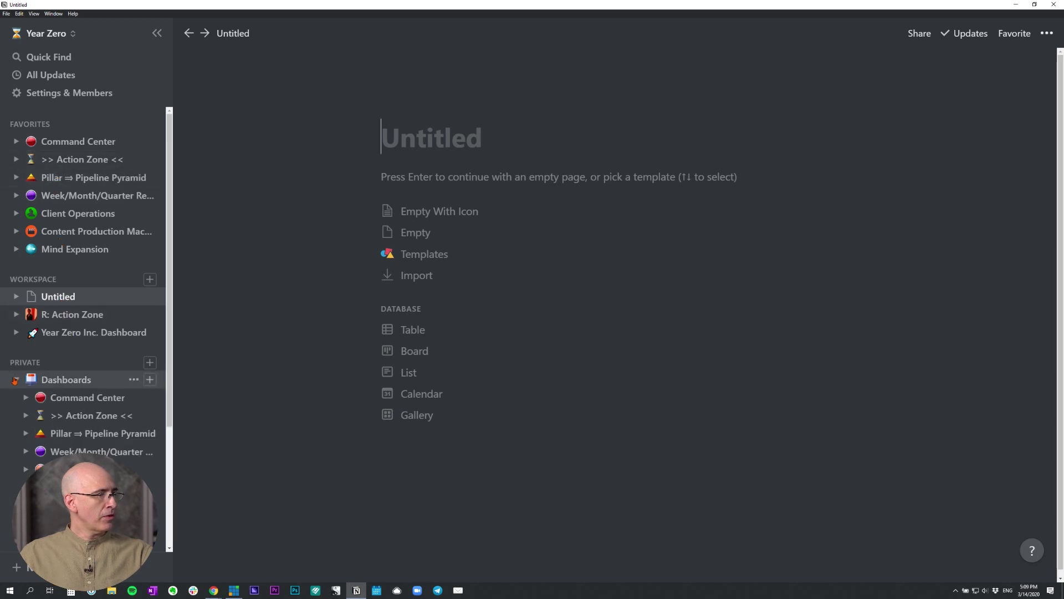
pyautogui.click(79, 397)
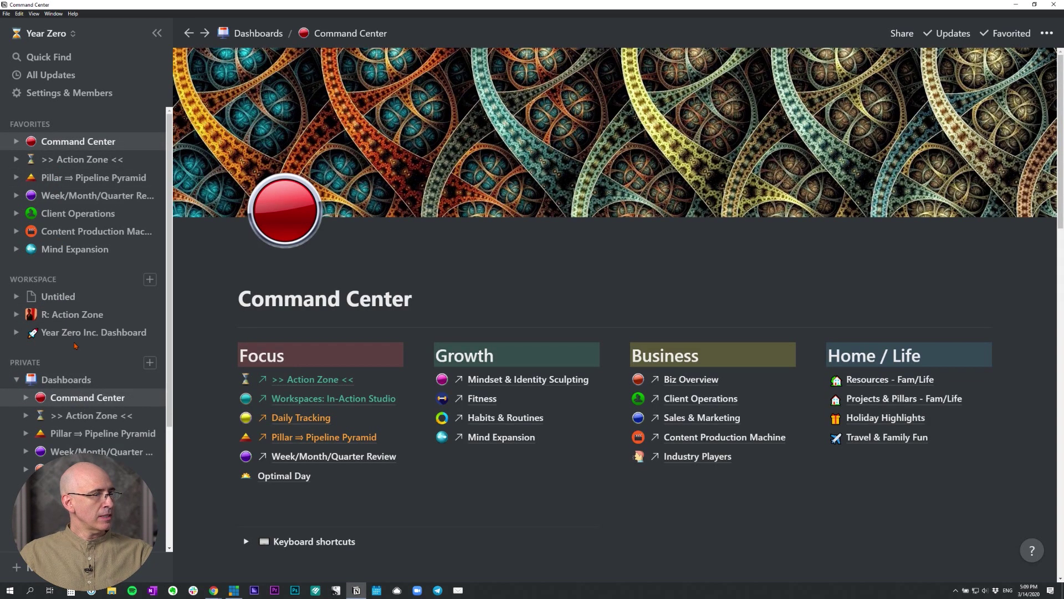
pyautogui.scroll(-1, 309, 294)
pyautogui.scroll(-1, 309, 294)
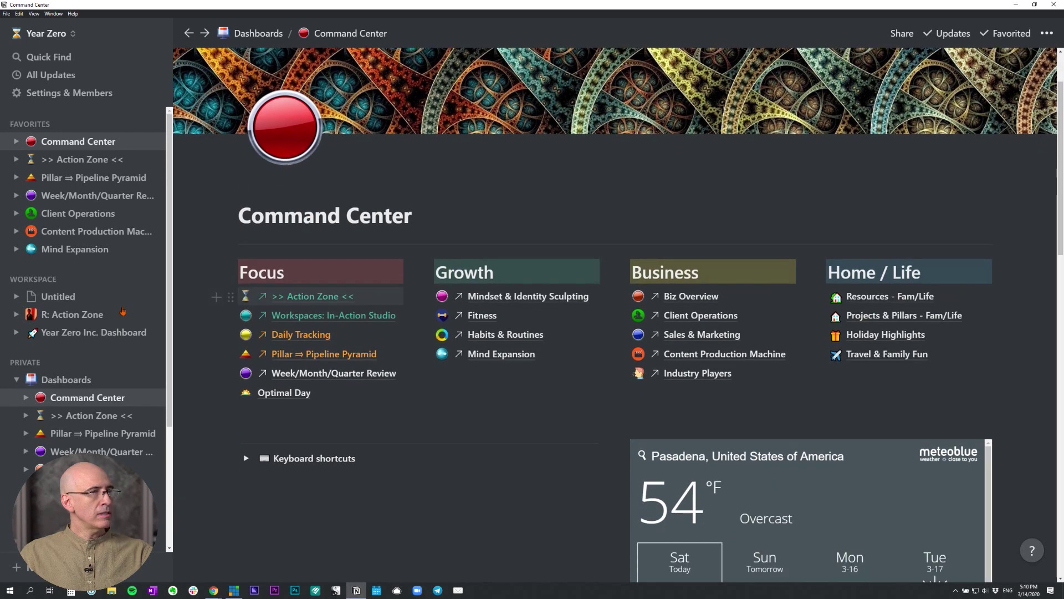
pyautogui.click(59, 297)
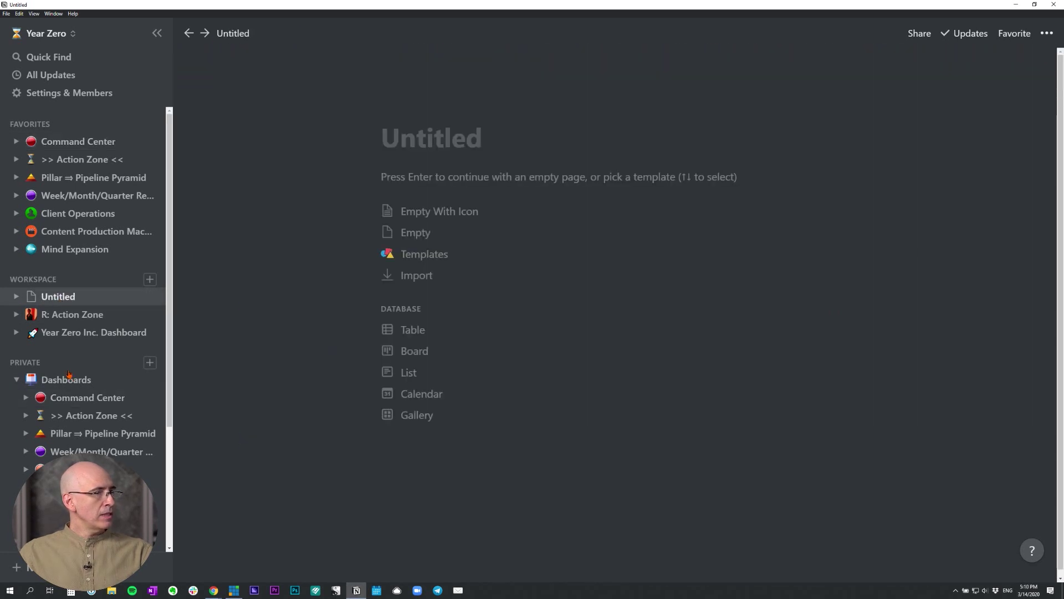
pyautogui.click(83, 397)
pyautogui.scroll(-1, 333, 312)
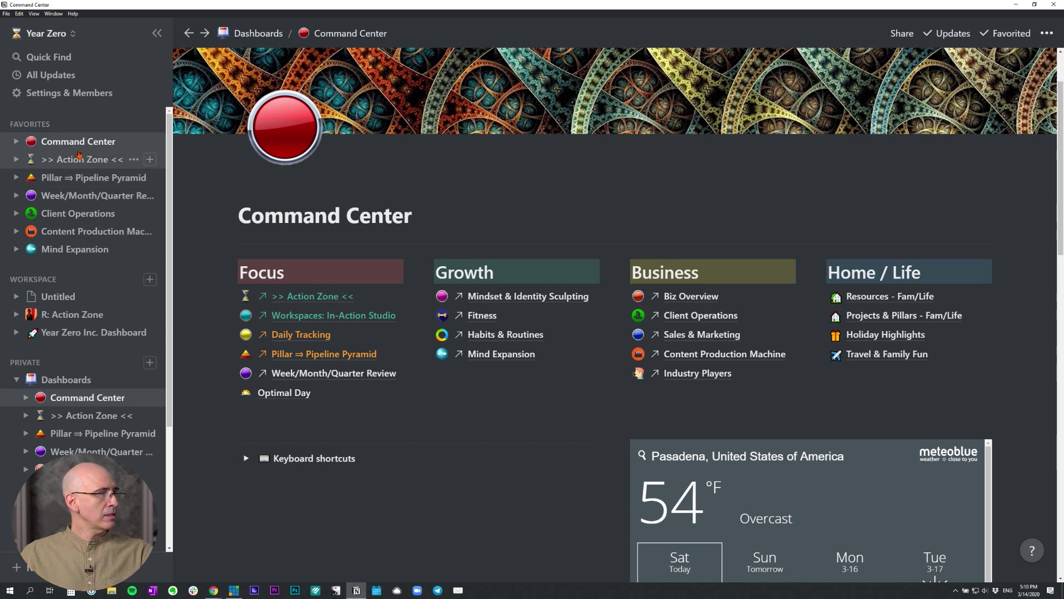
# - Title the new page 'Command Center' and give it an Unsplash cover image
pyautogui.click(57, 298)
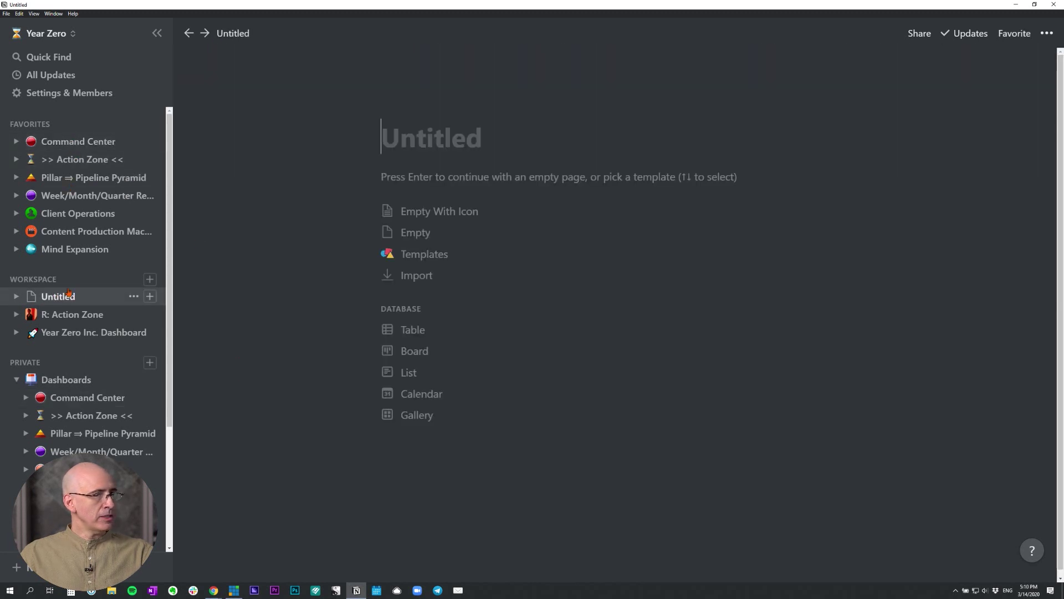
pyautogui.write('Co')
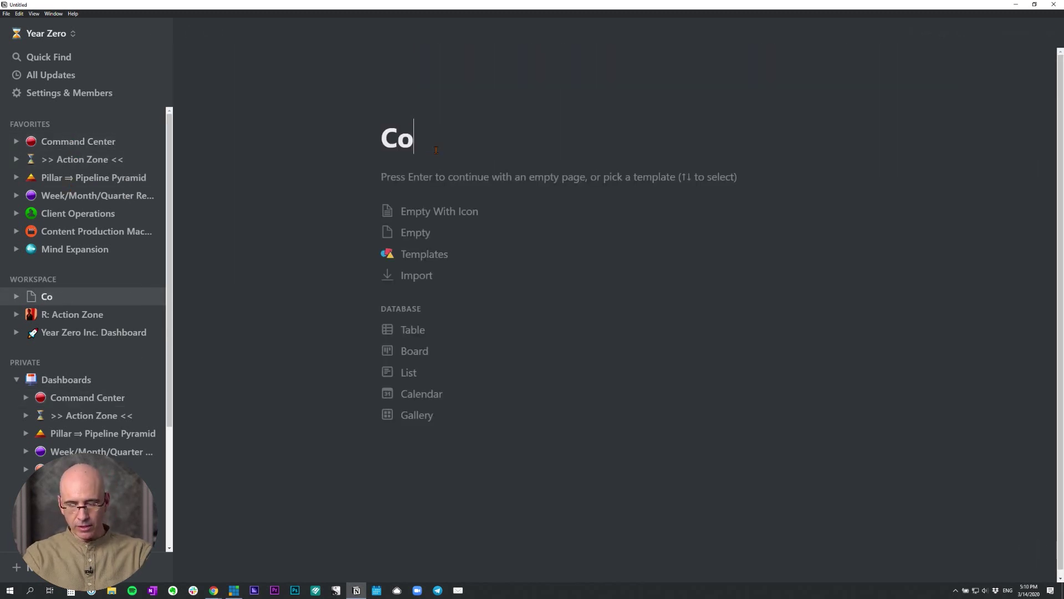
pyautogui.write('mmand Center')
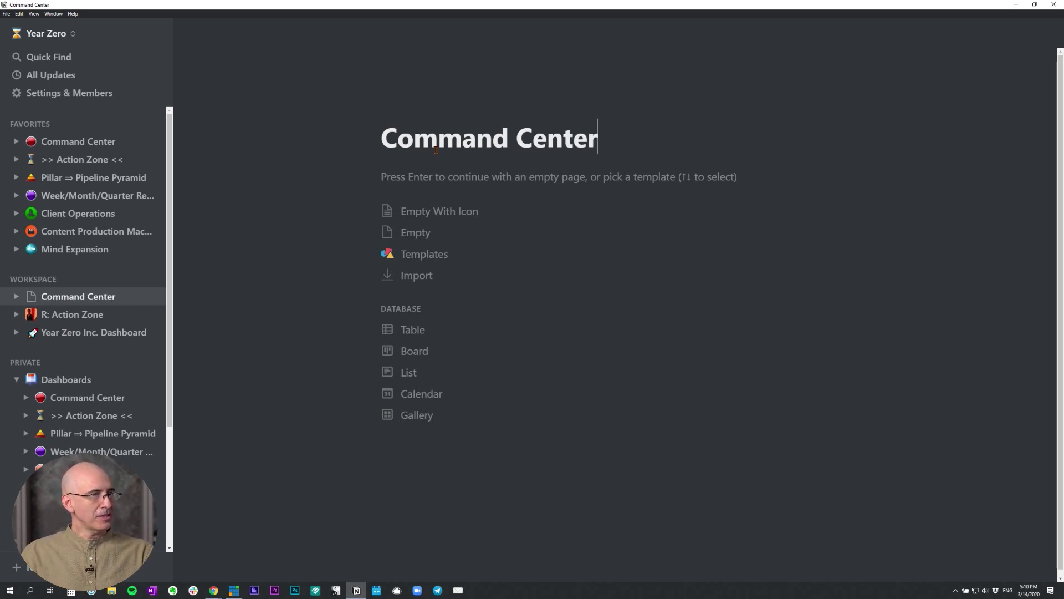
pyautogui.click(479, 112)
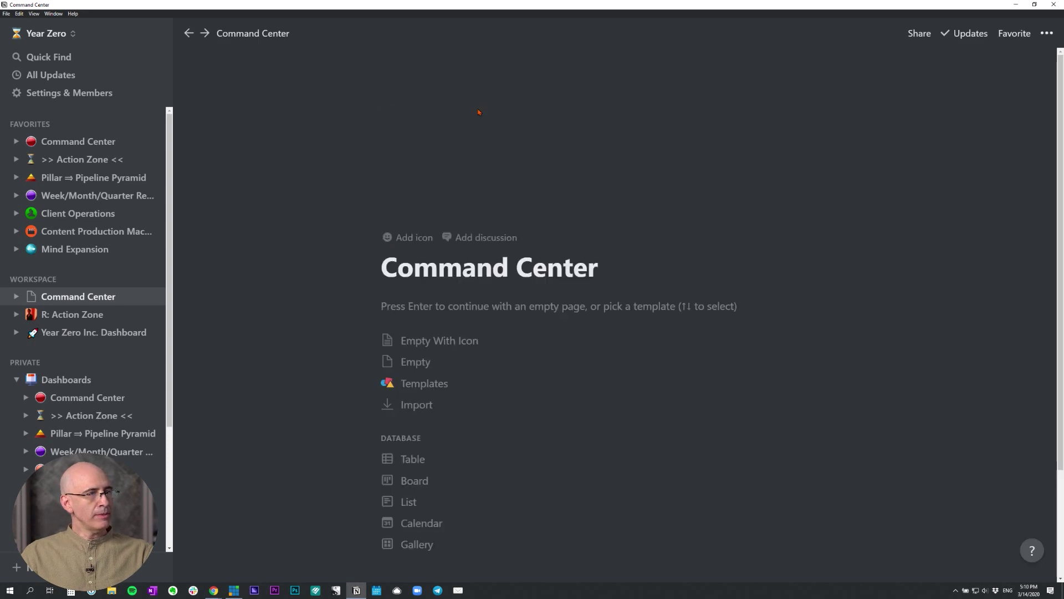
pyautogui.moveTo(765, 208)
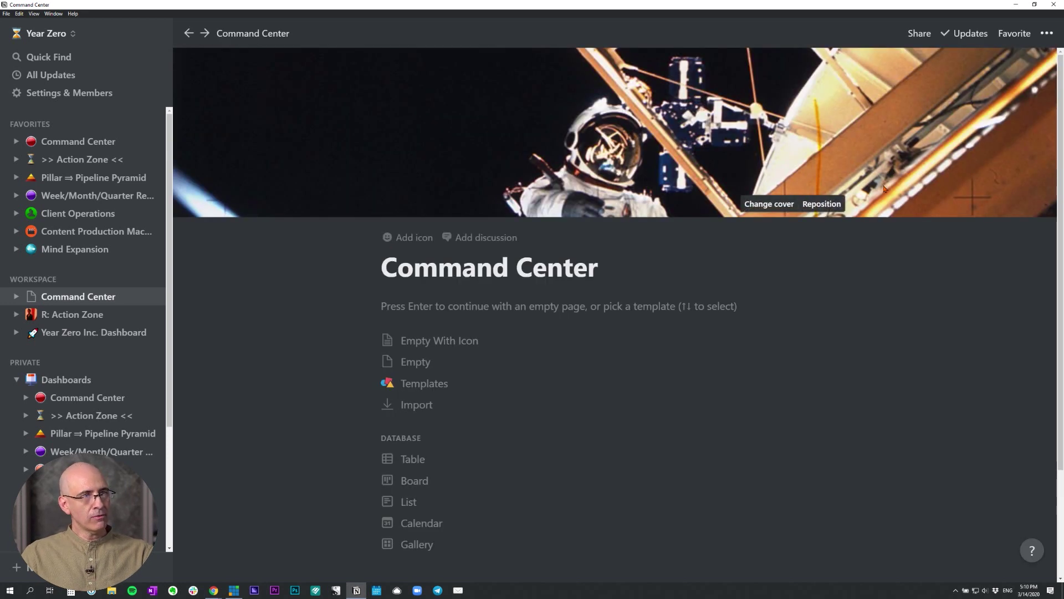
pyautogui.click(766, 205)
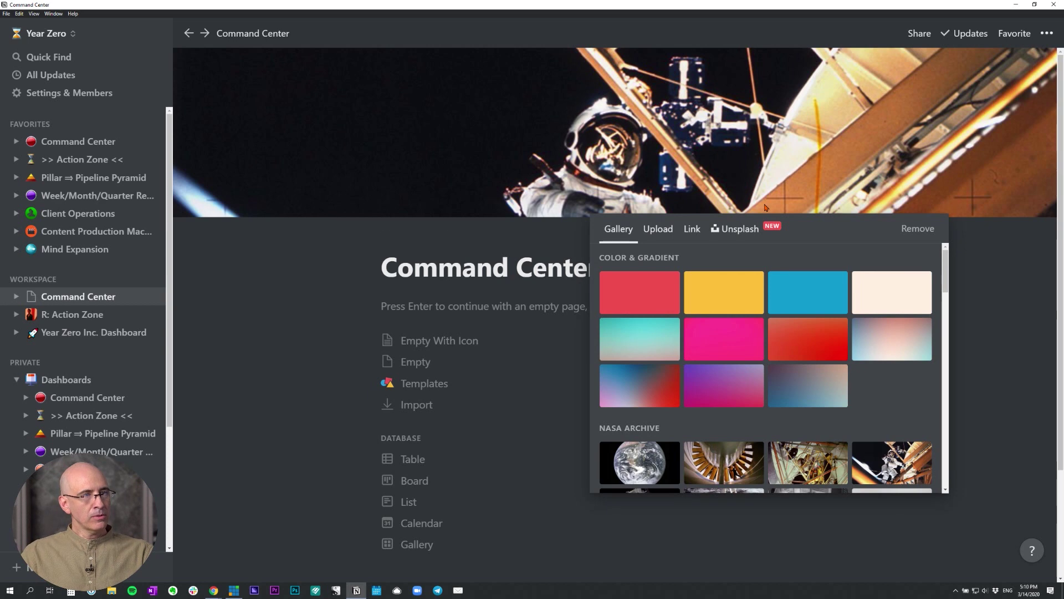
pyautogui.scroll(-6, 699, 332)
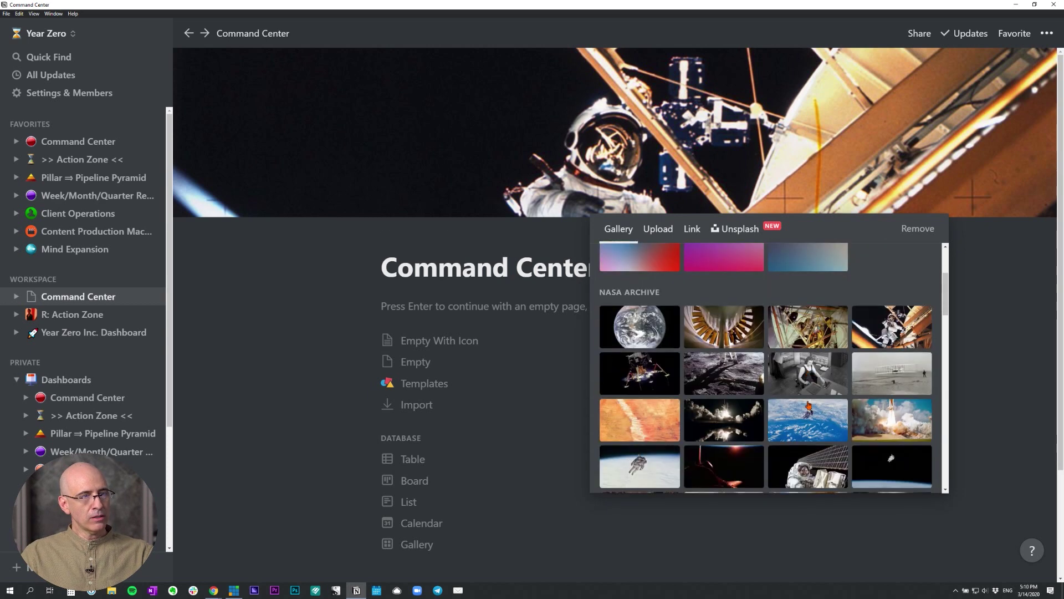
pyautogui.scroll(6, 699, 291)
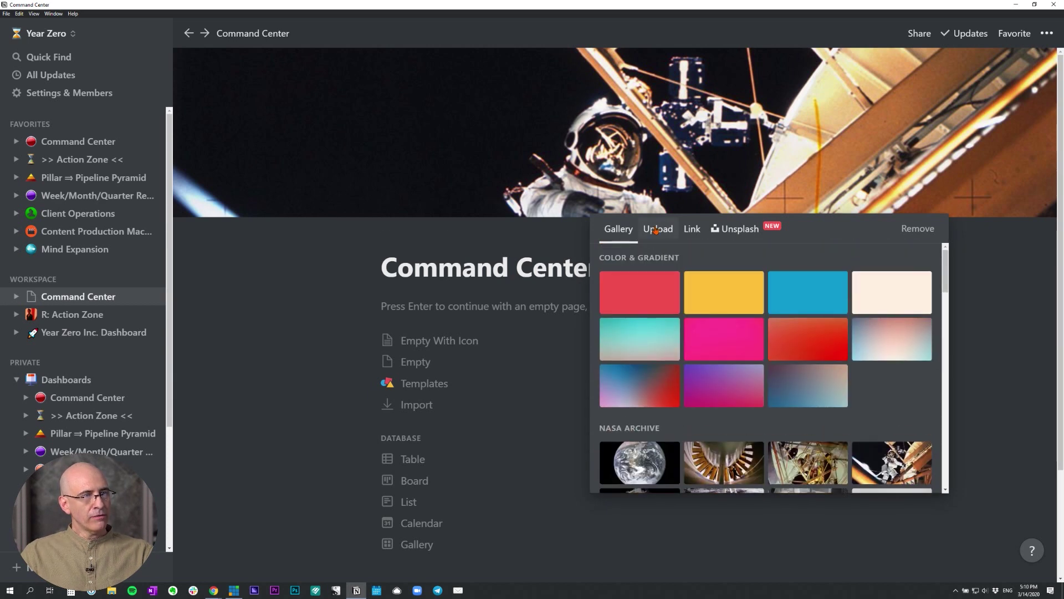
pyautogui.click(746, 232)
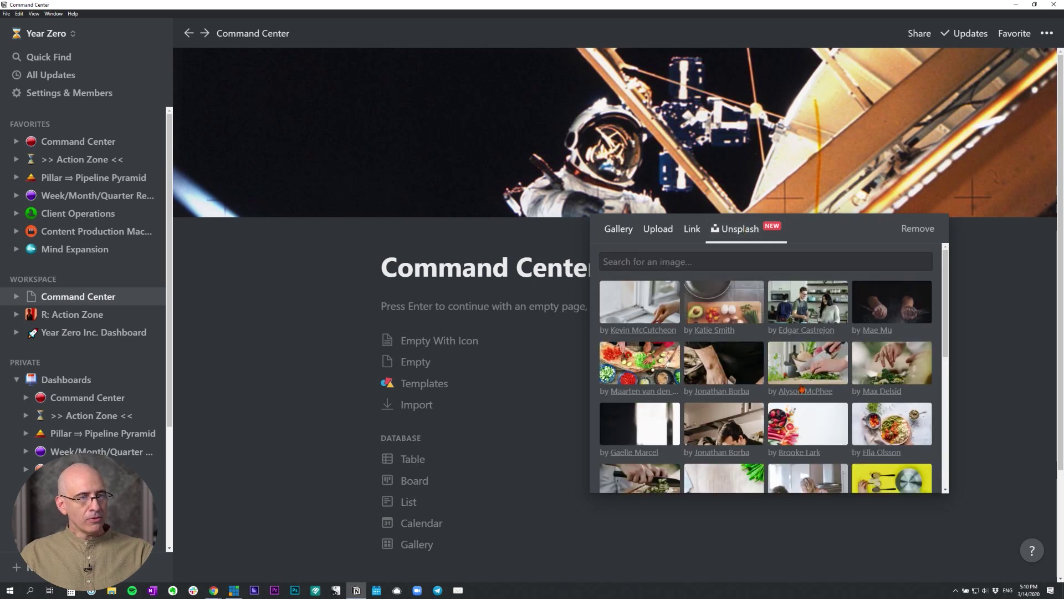
pyautogui.scroll(-4, 803, 388)
pyautogui.click(639, 338)
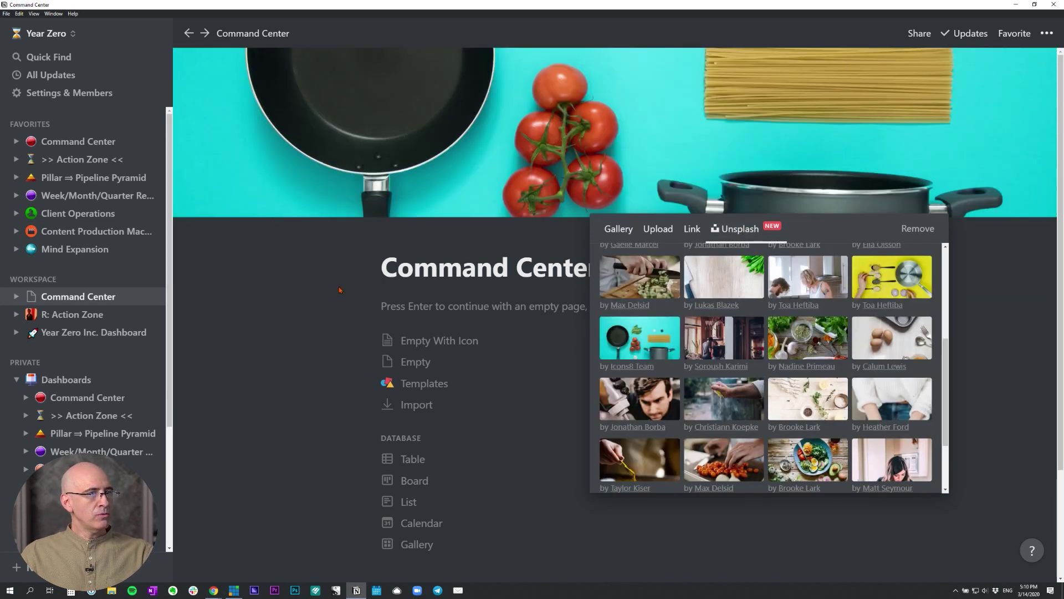
pyautogui.scroll(-2, 711, 363)
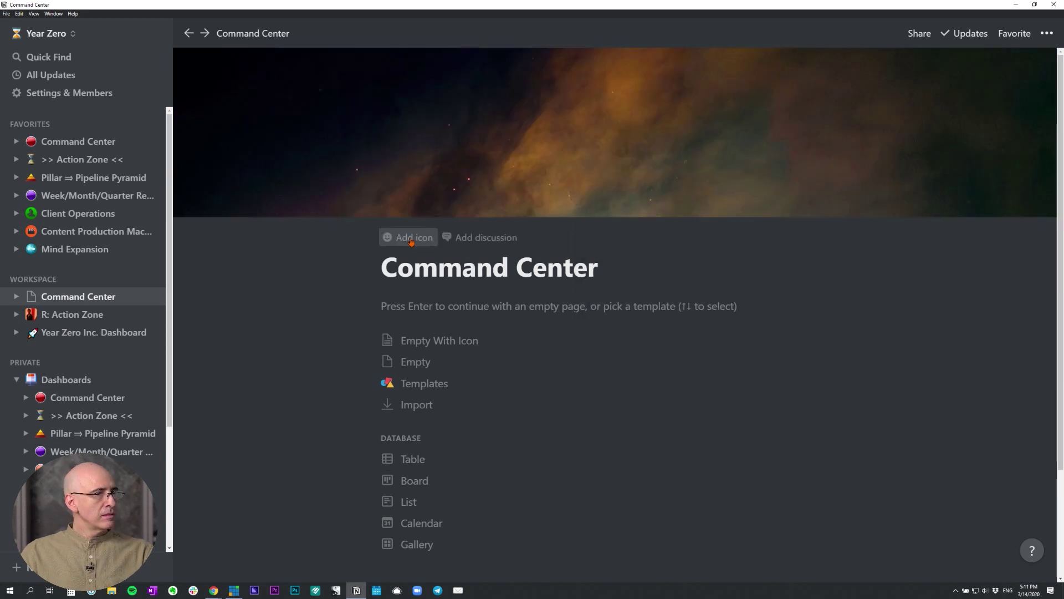
# - Set the page icon to the sun emoji, then go back to the original dashboard
pyautogui.click(409, 238)
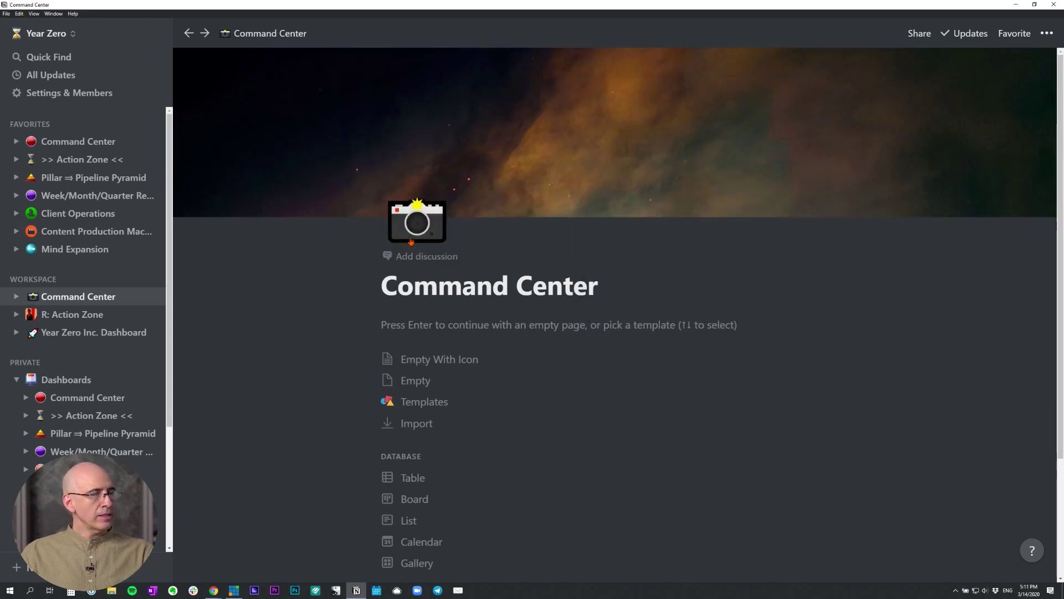
pyautogui.click(412, 230)
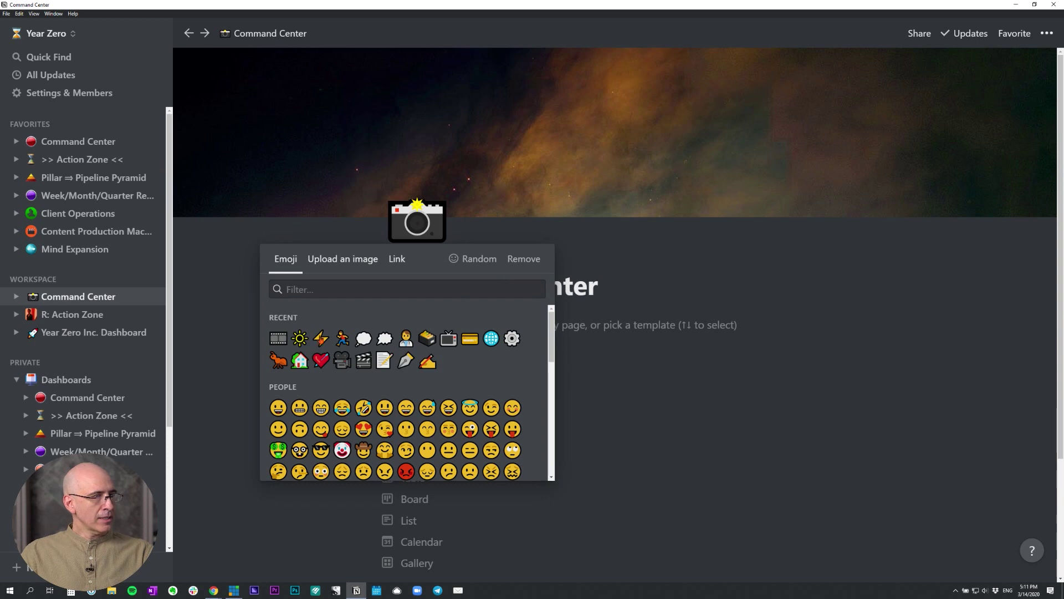
pyautogui.click(301, 339)
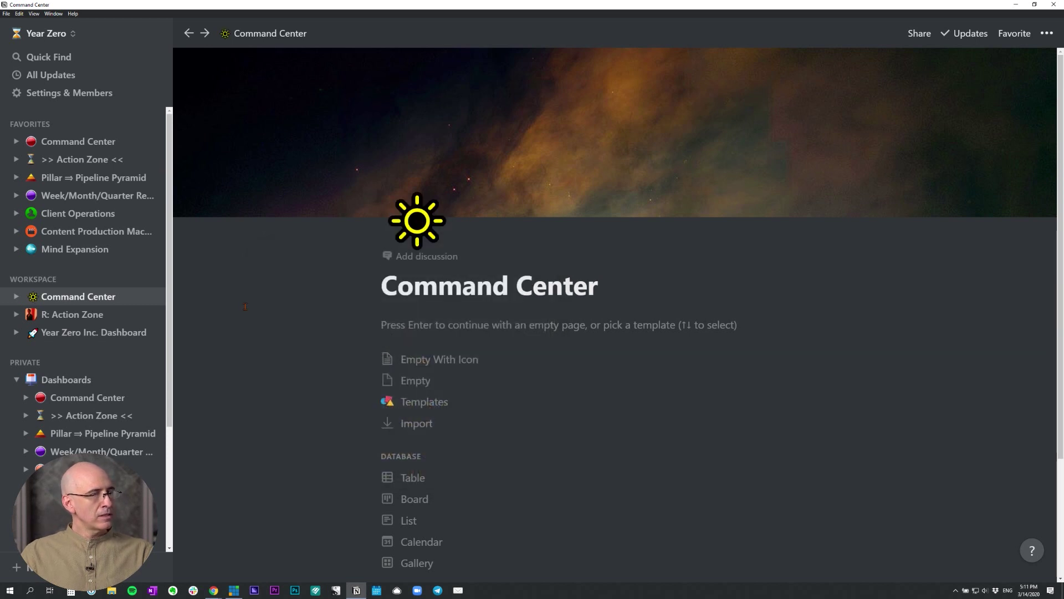
pyautogui.scroll(-1, 356, 356)
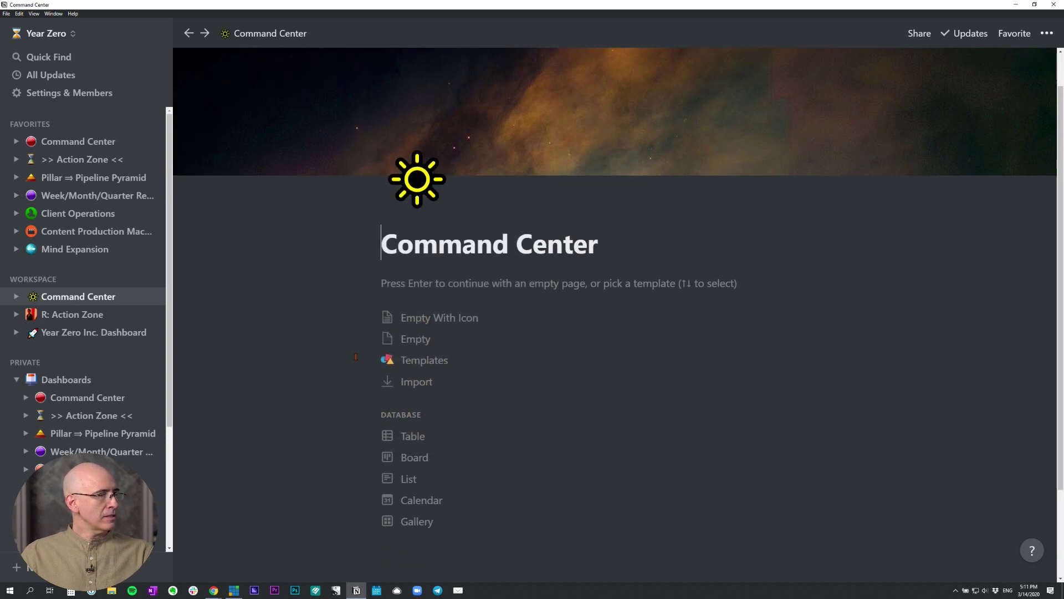
pyautogui.scroll(-1, 356, 357)
pyautogui.hotkey('alt', 'Left')
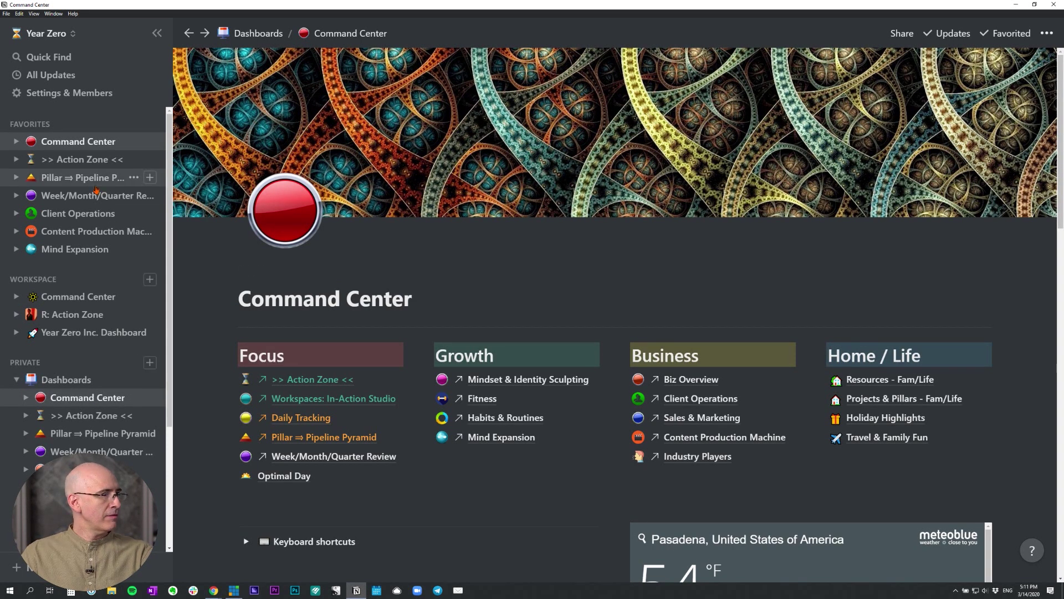
# - Open the new Command Center page and type a 'Focus' line at the top
pyautogui.click(78, 297)
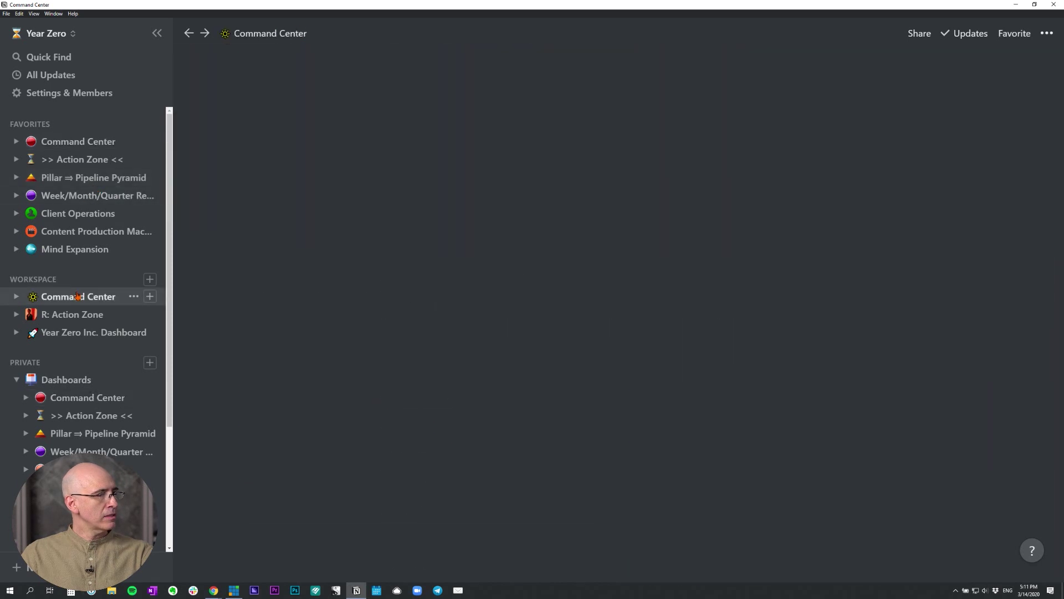
pyautogui.press('Return')
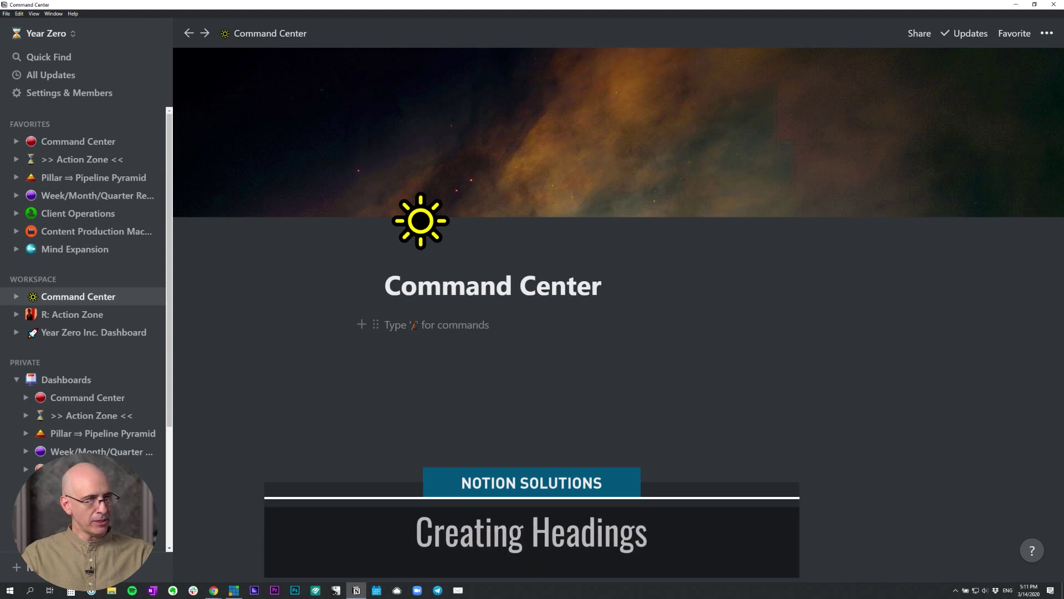
pyautogui.write('F')
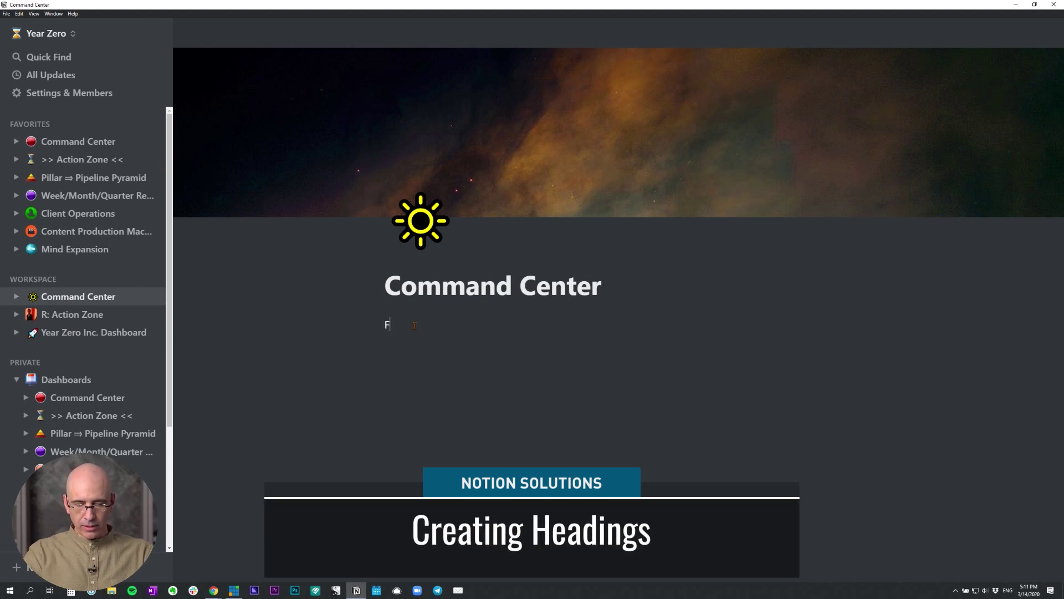
pyautogui.write('ocus')
pyautogui.press('Return')
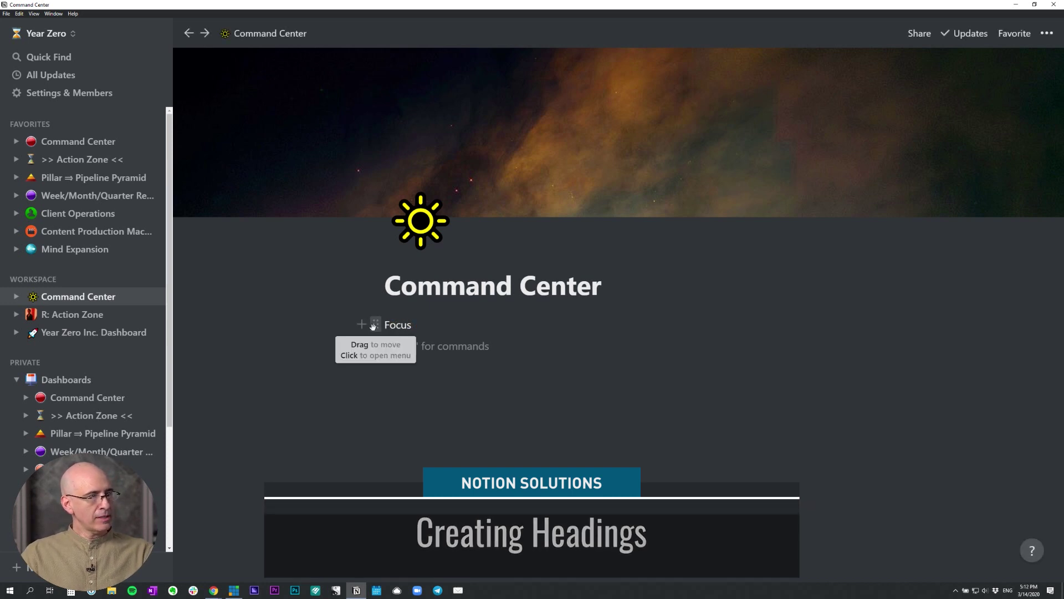
# - Turn the Focus block into a Heading 1
pyautogui.click(376, 325)
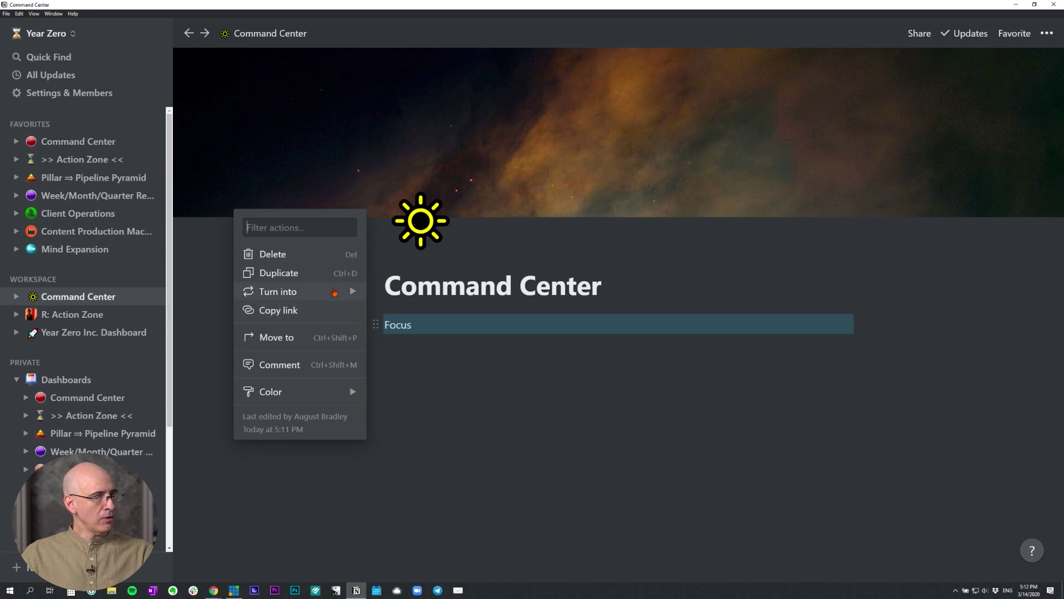
pyautogui.moveTo(334, 292)
pyautogui.click(597, 380)
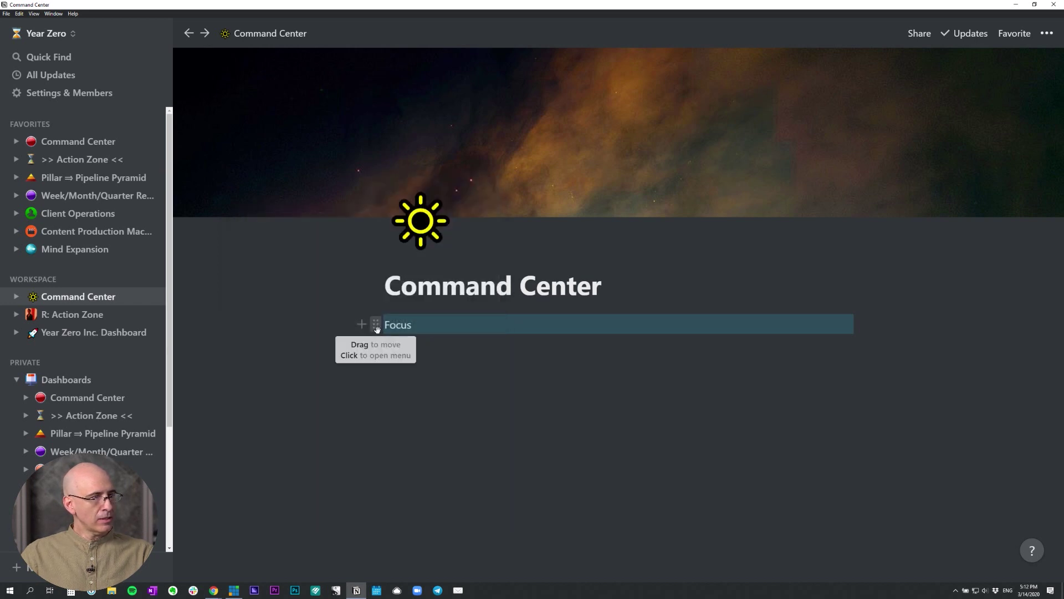
pyautogui.click(376, 327)
pyautogui.moveTo(320, 291)
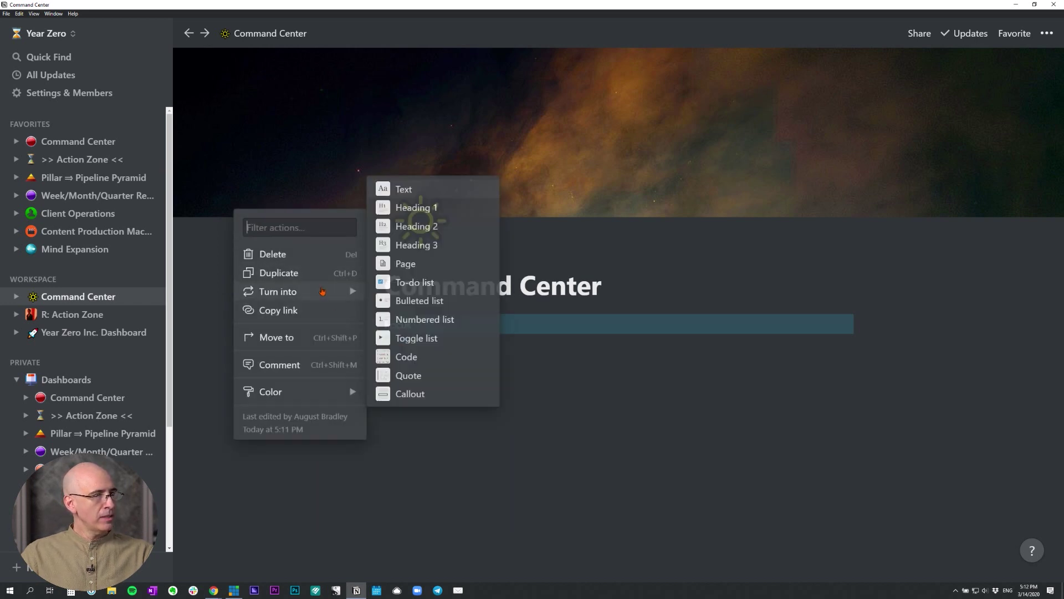
pyautogui.click(408, 209)
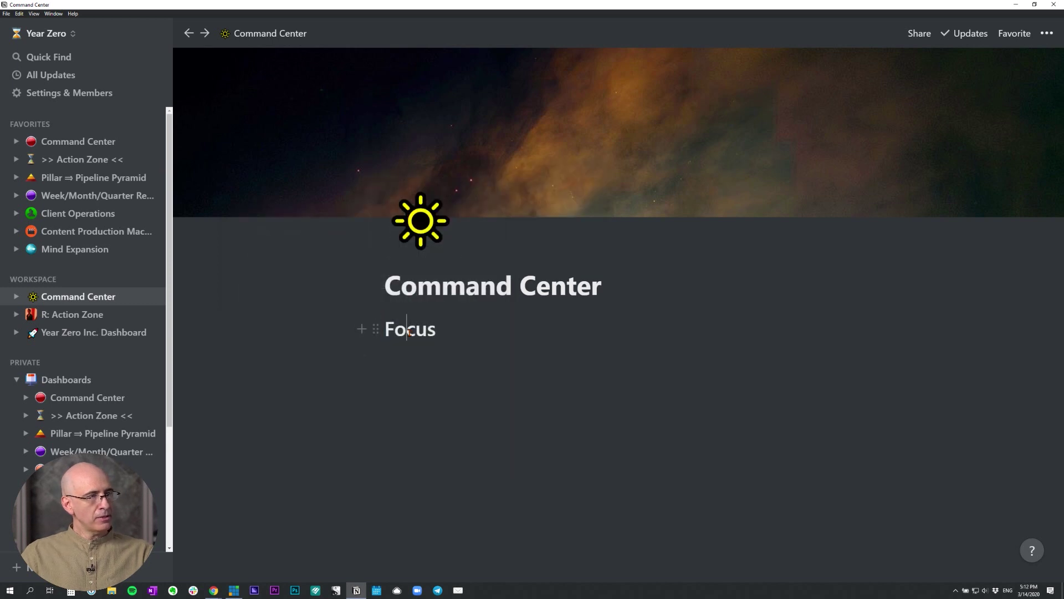
# - Colour the Focus heading text orange
pyautogui.doubleClick(409, 332)
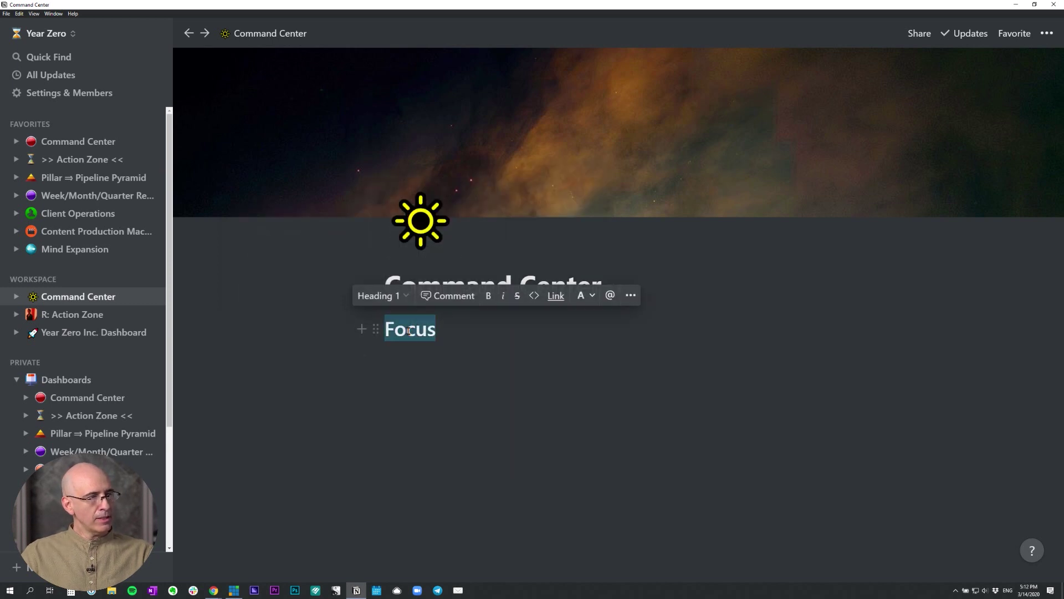
pyautogui.doubleClick(416, 330)
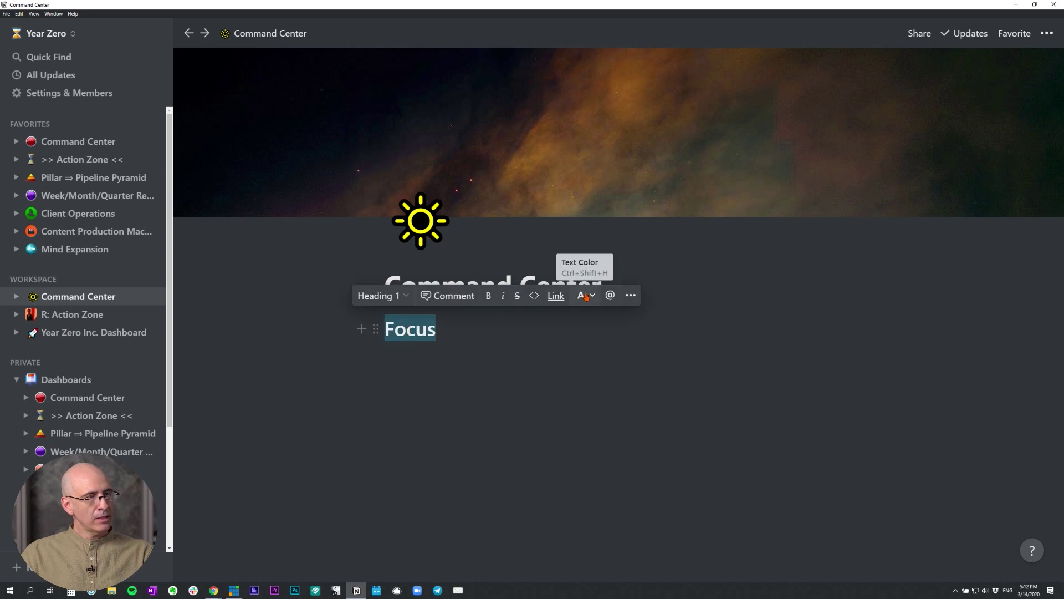
pyautogui.click(592, 296)
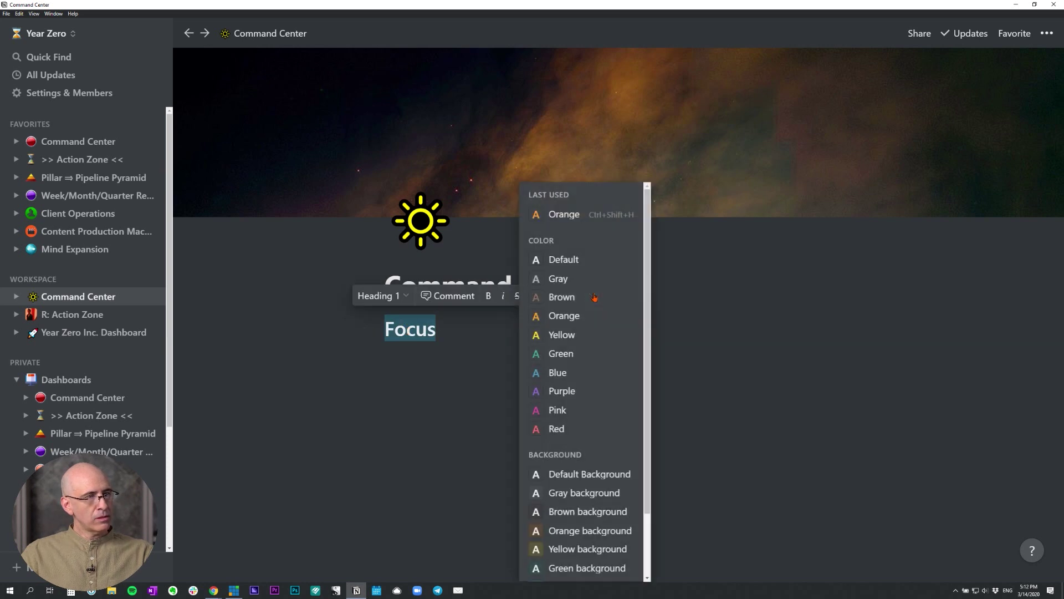
pyautogui.click(561, 314)
pyautogui.click(413, 392)
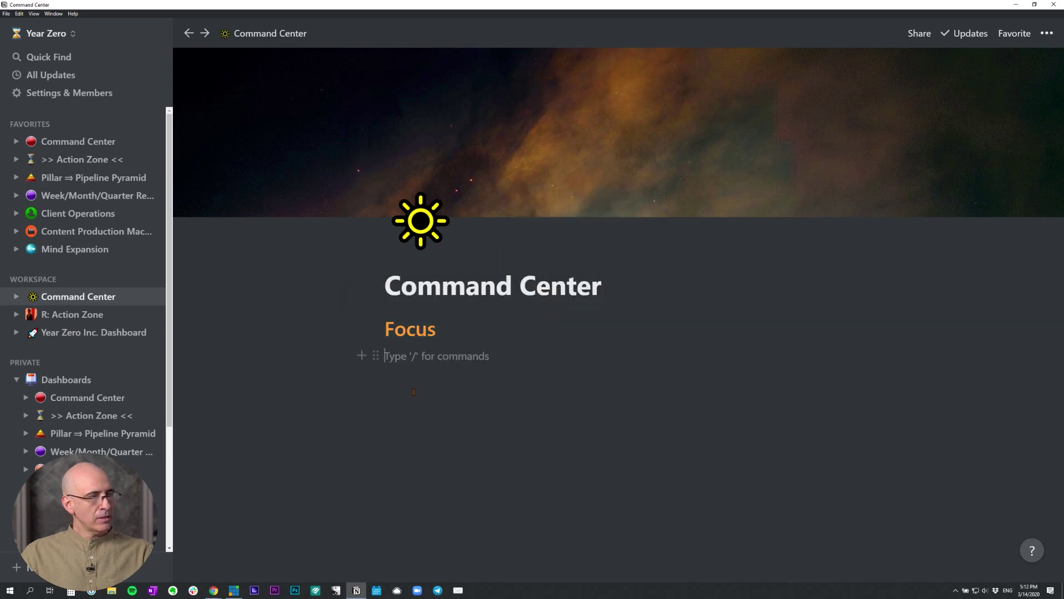
# - Add a Heading 1 reading 'Growth' below Focus using /h1
pyautogui.write('Growth')
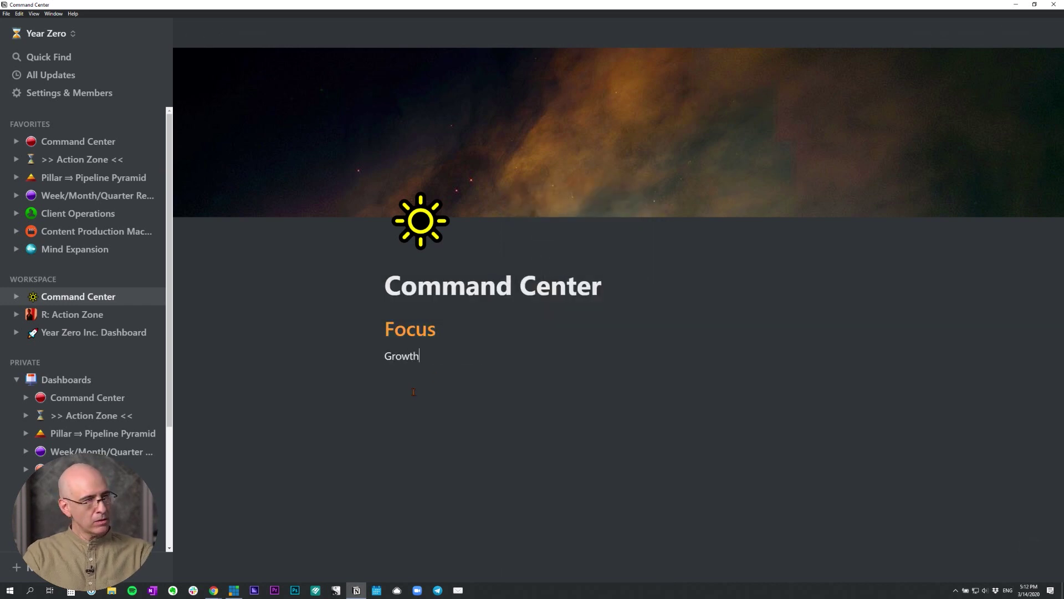
pyautogui.press('BackSpace')
pyautogui.press('BackSpace')
pyautogui.press('BackSpace')
pyautogui.press('BackSpace')
pyautogui.press('BackSpace')
pyautogui.press('BackSpace')
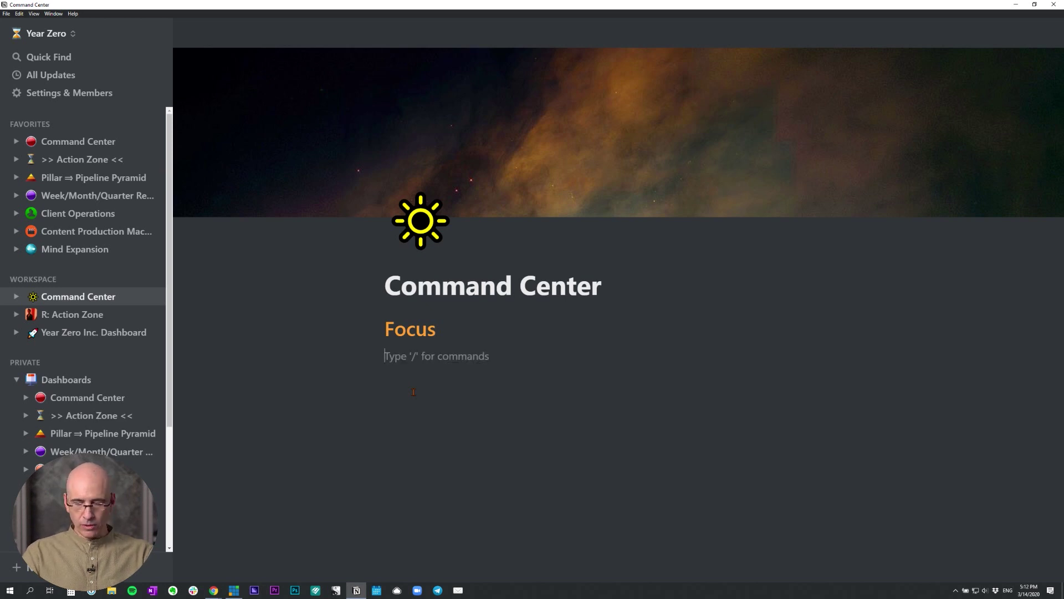
pyautogui.write('/h1')
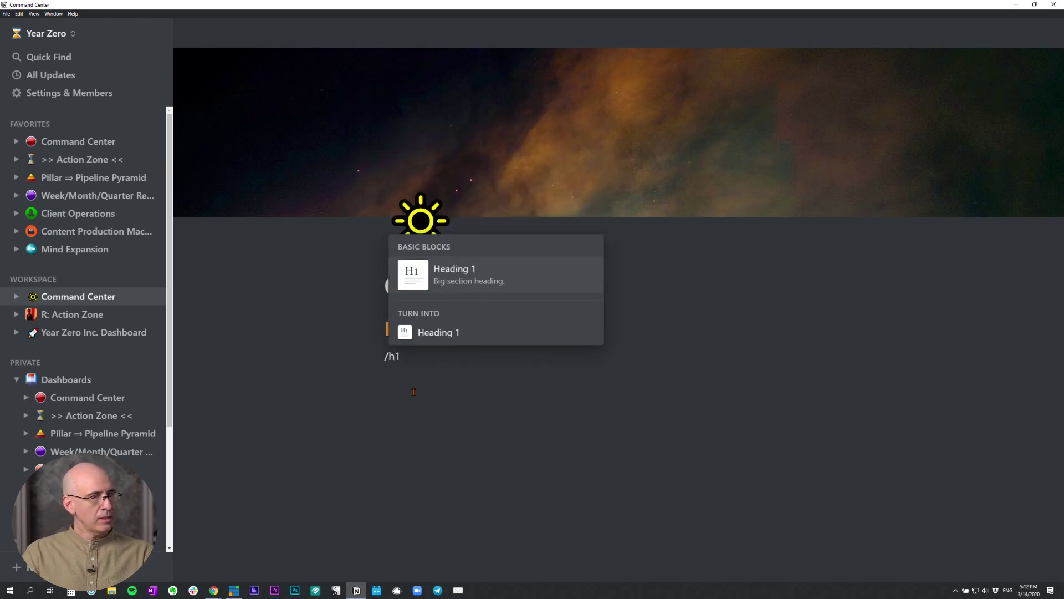
pyautogui.press('Return')
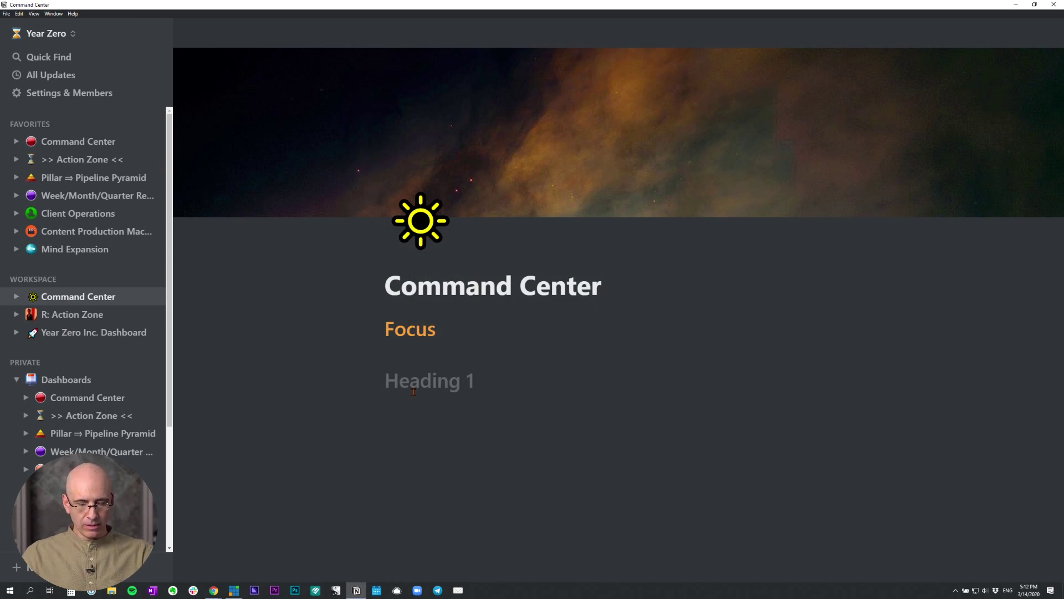
pyautogui.write('Growth')
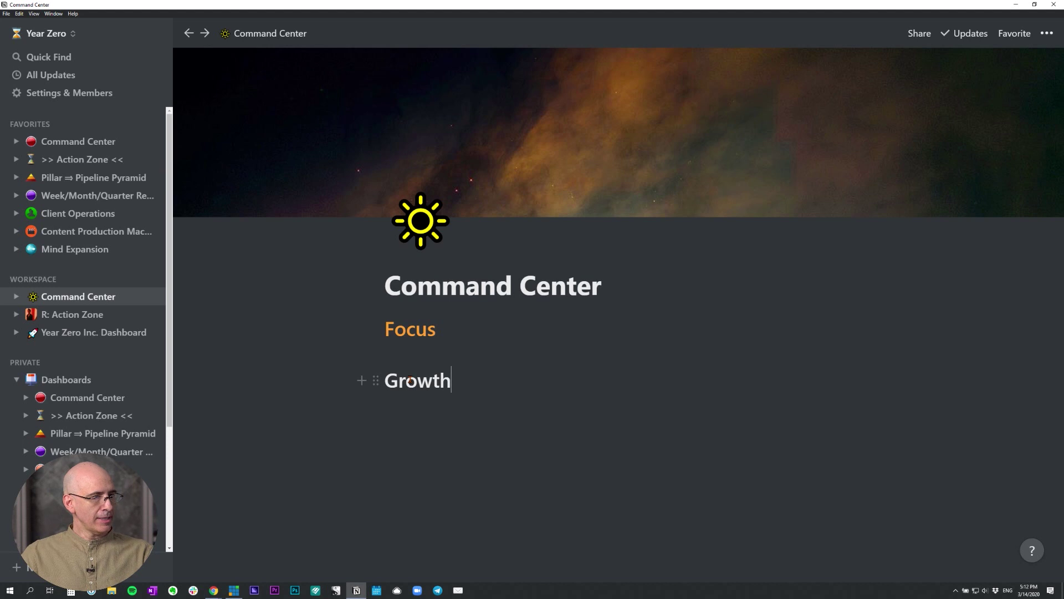
# - Colour Growth orange and drag it into a second column beside Focus
pyautogui.doubleClick(409, 380)
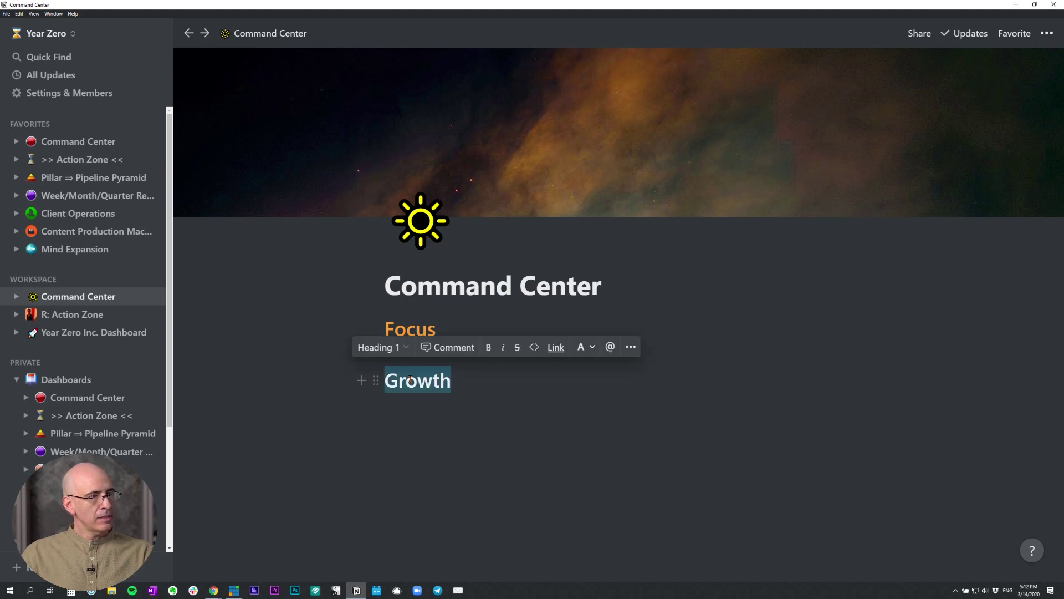
pyautogui.click(578, 353)
pyautogui.click(558, 311)
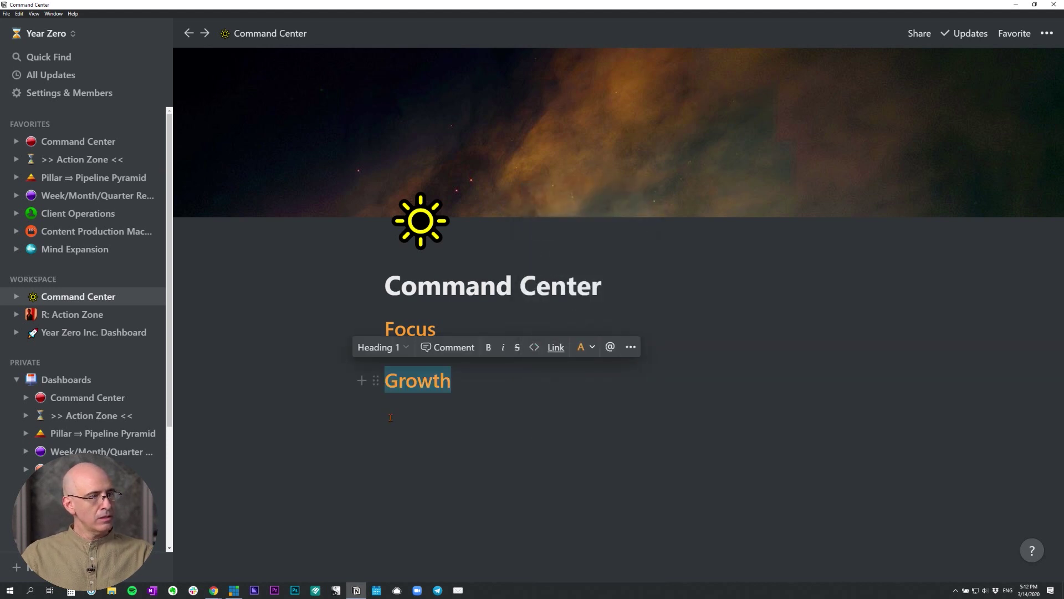
pyautogui.click(390, 418)
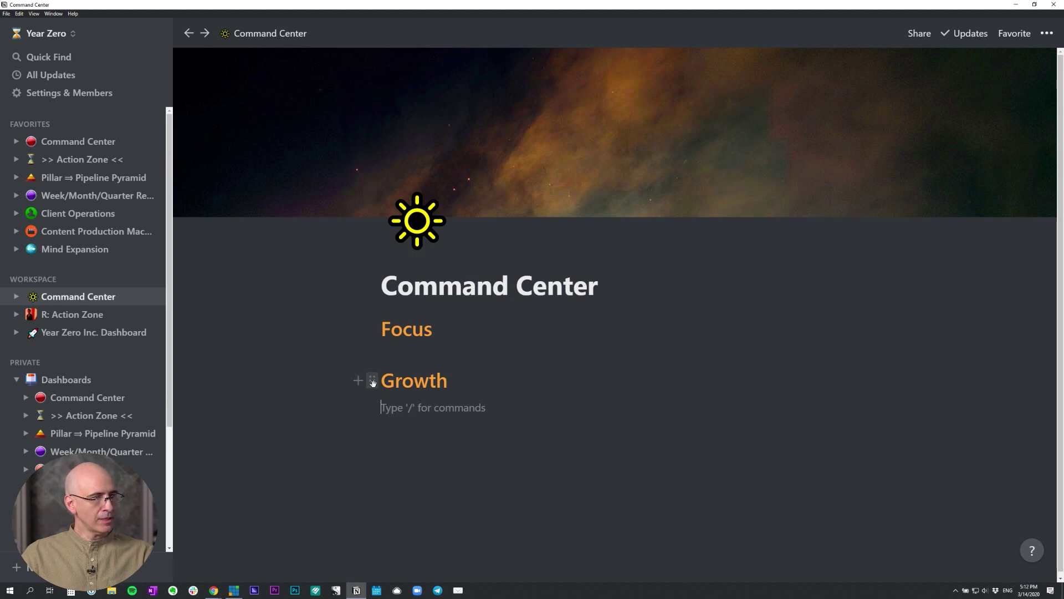
pyautogui.moveTo(373, 382); pyautogui.dragTo(853, 333)
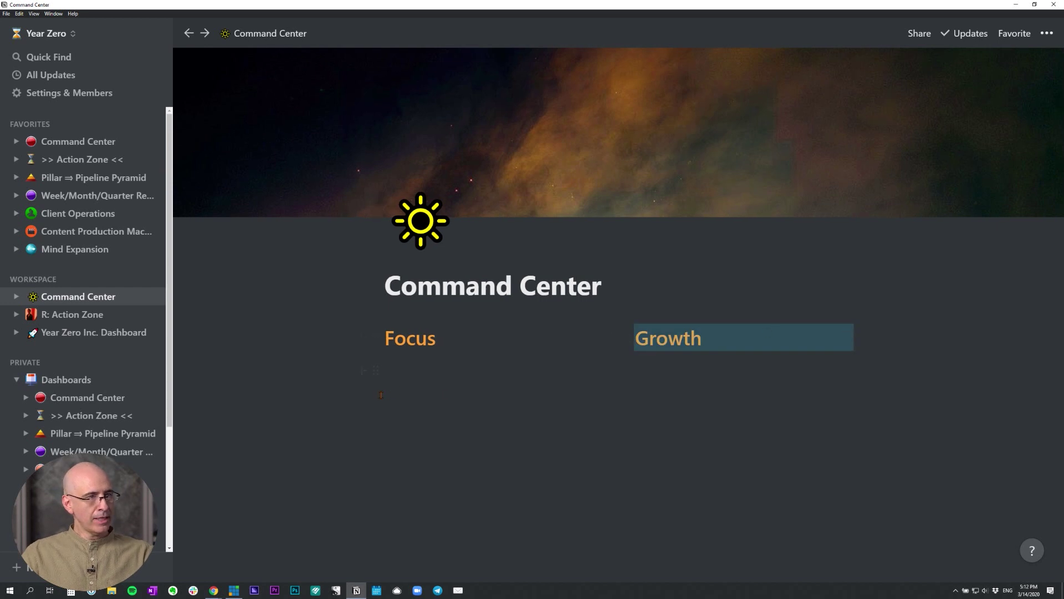
pyautogui.click(428, 375)
# - Create an orange Heading 1 'Business' via /h1 and drag it into a column after Growth
pyautogui.write('/')
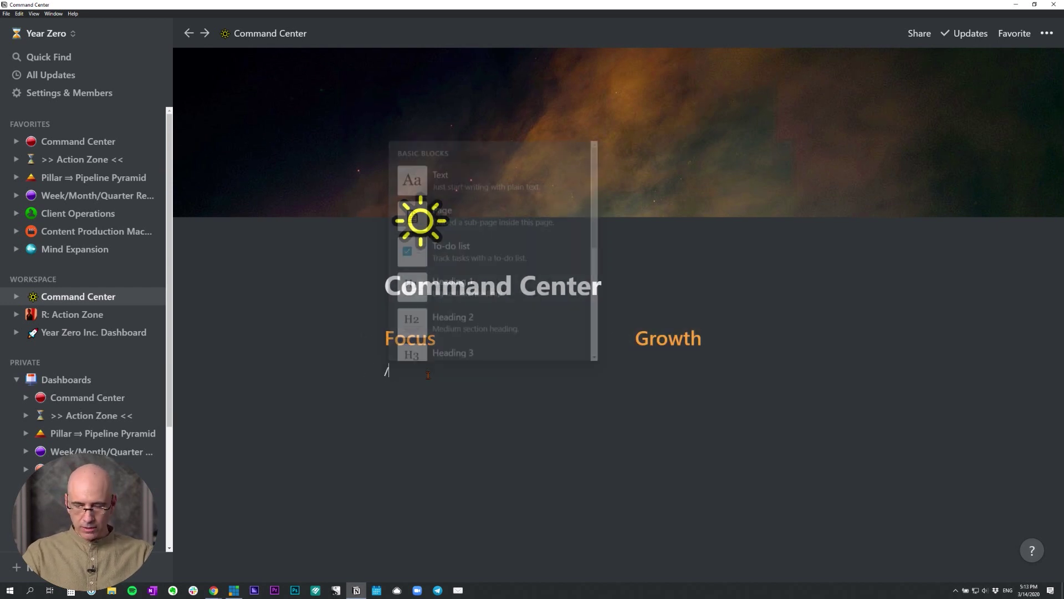
pyautogui.write('h1')
pyautogui.press('Return')
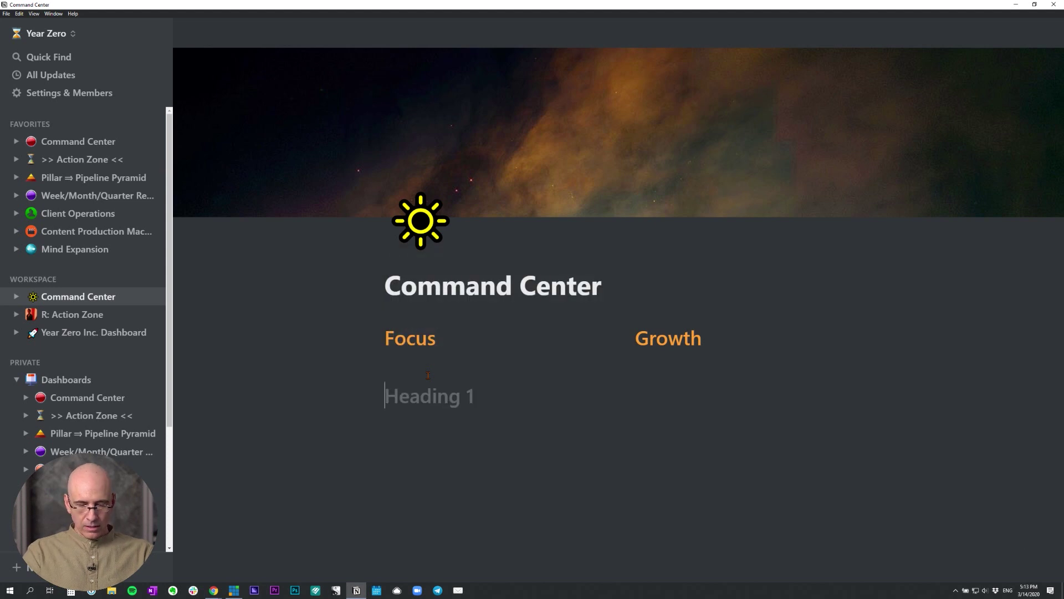
pyautogui.write('Business')
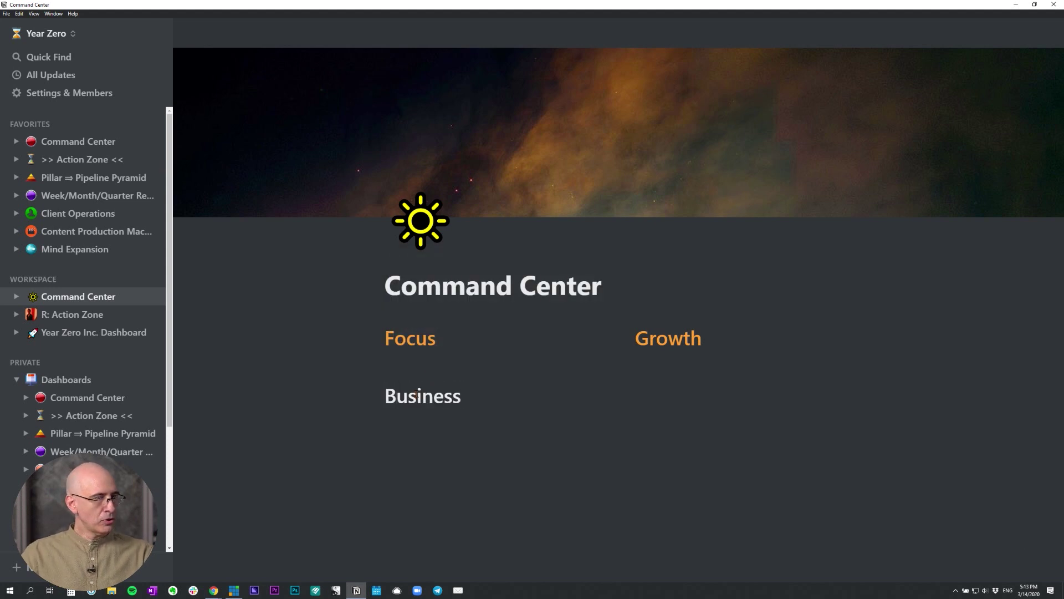
pyautogui.doubleClick(417, 395)
pyautogui.click(589, 365)
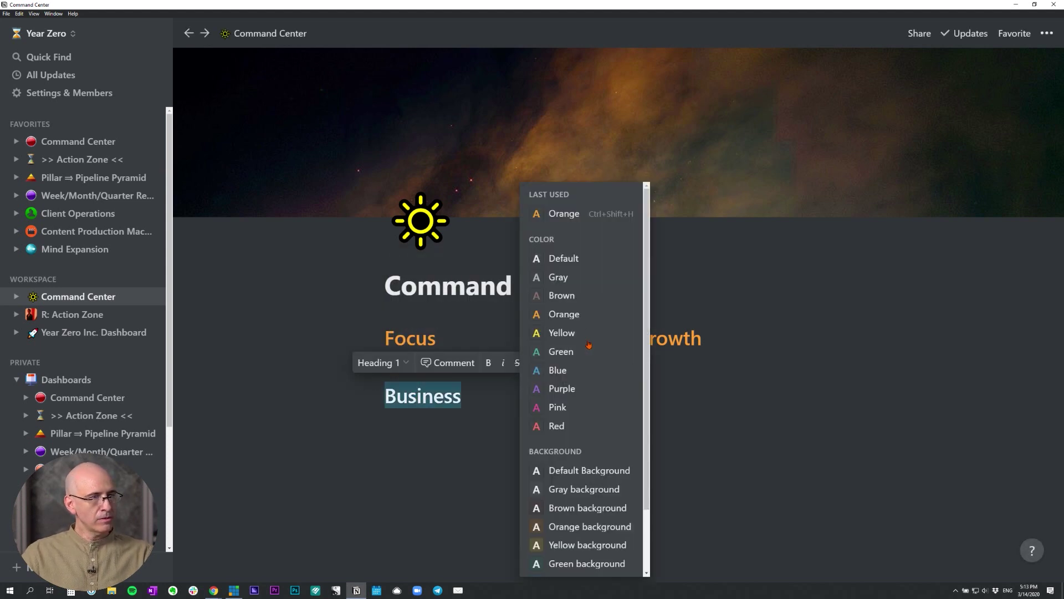
pyautogui.click(541, 214)
pyautogui.click(388, 424)
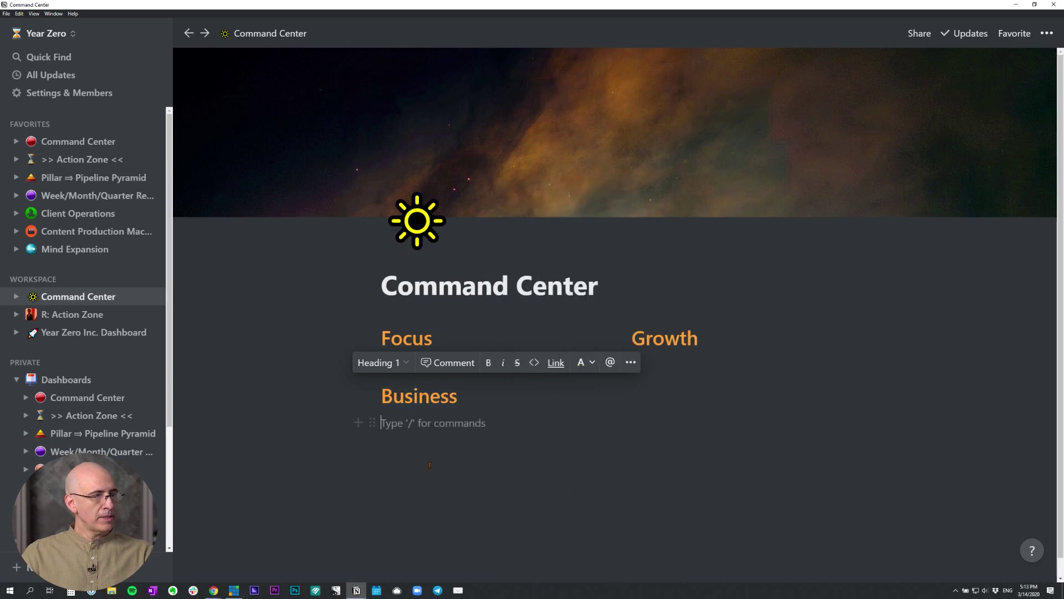
pyautogui.moveTo(372, 398); pyautogui.dragTo(858, 337)
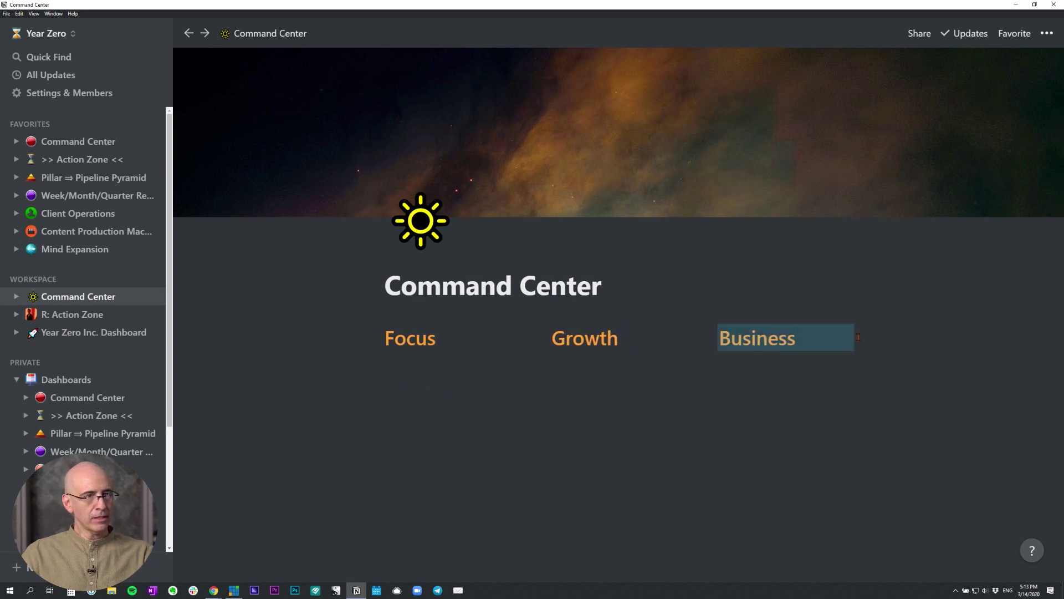
pyautogui.click(405, 368)
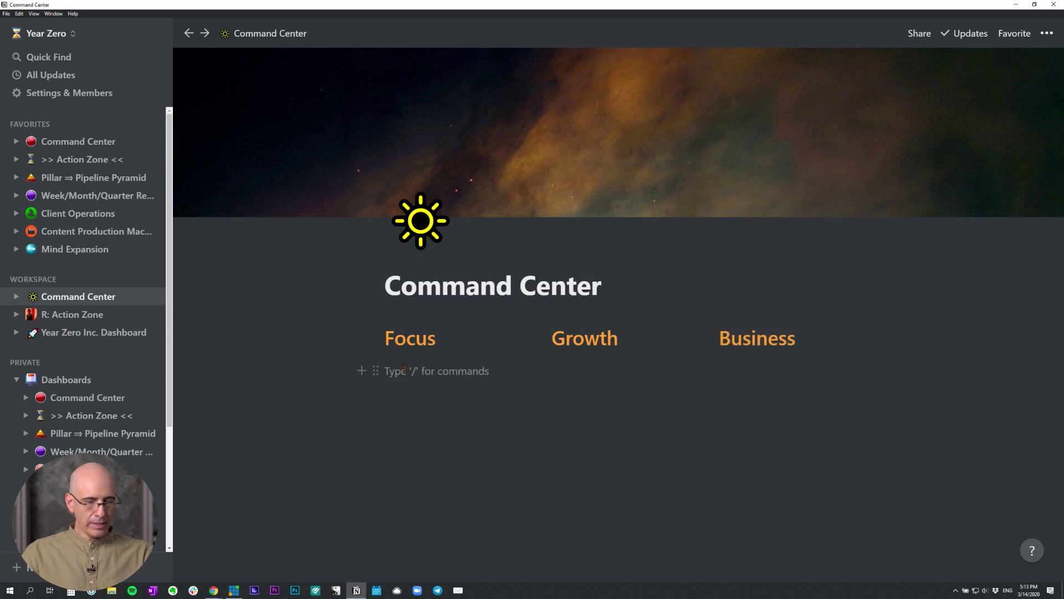
# - Type a 'Home/Life' line and turn it into a Heading 1
pyautogui.write('/')
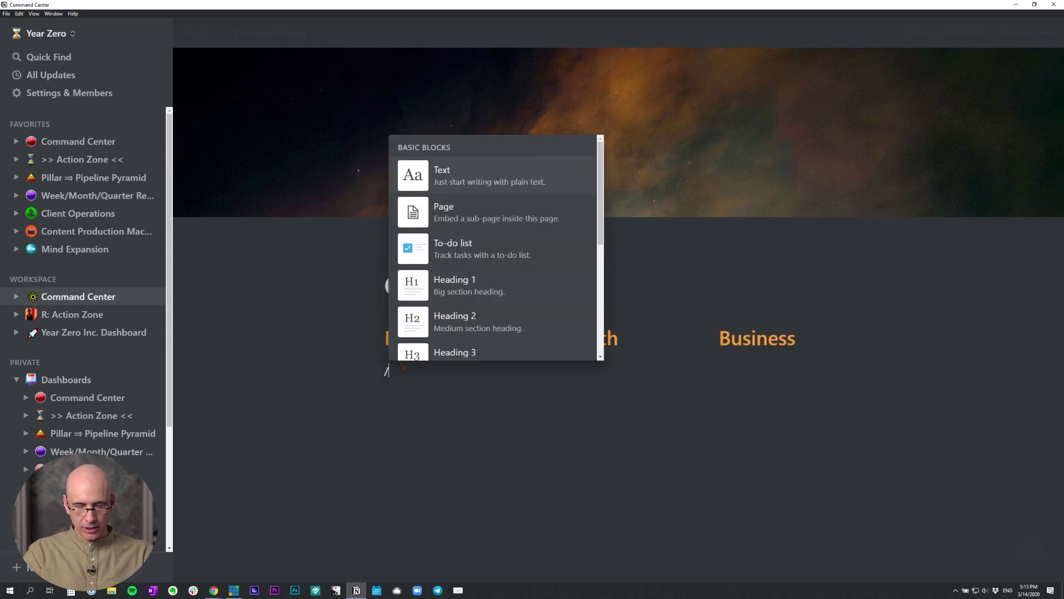
pyautogui.press('BackSpace')
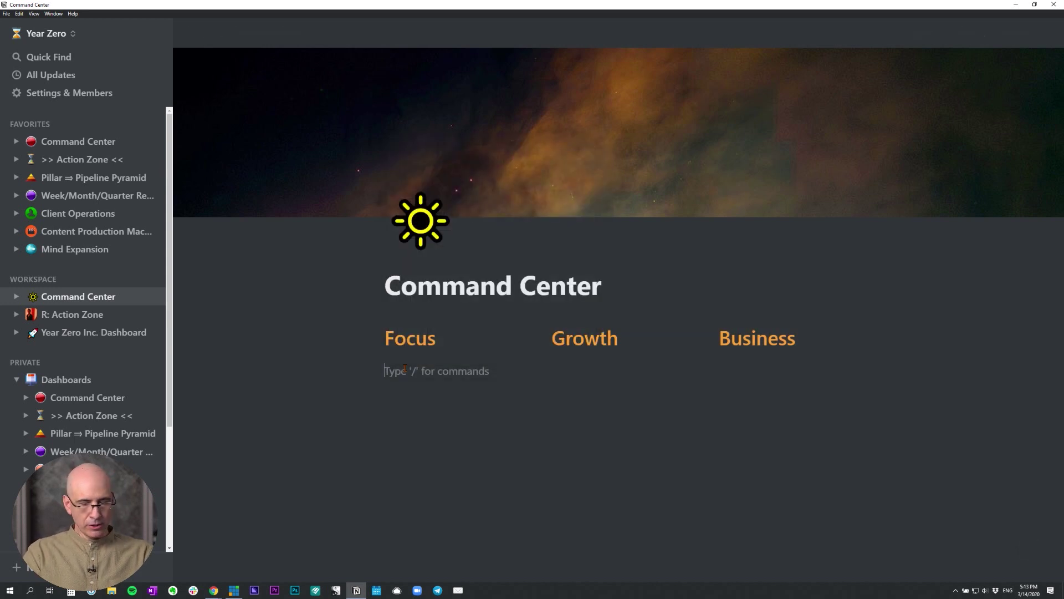
pyautogui.write('Home')
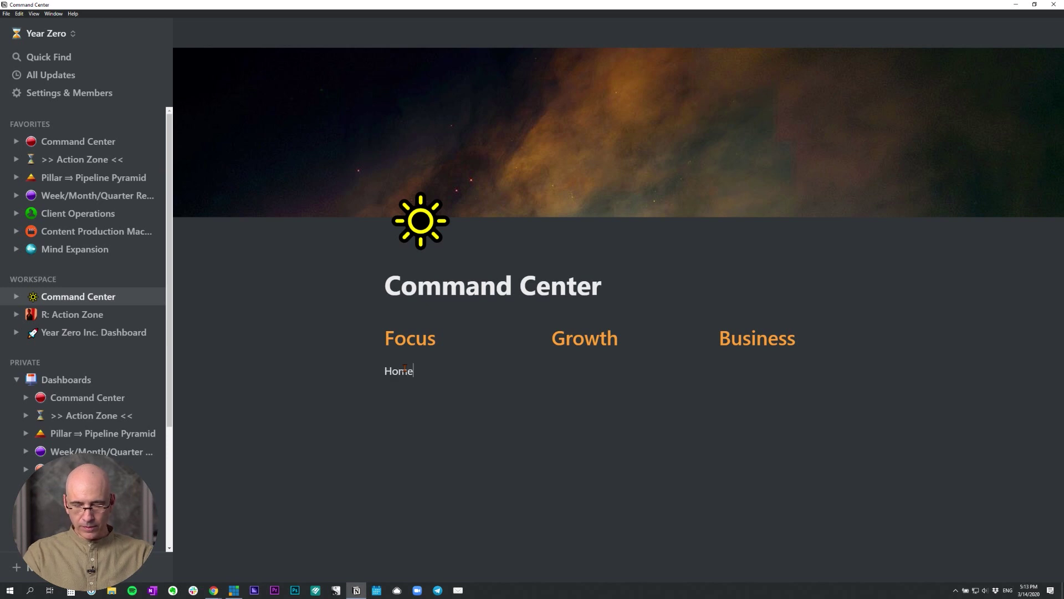
pyautogui.write('/Life')
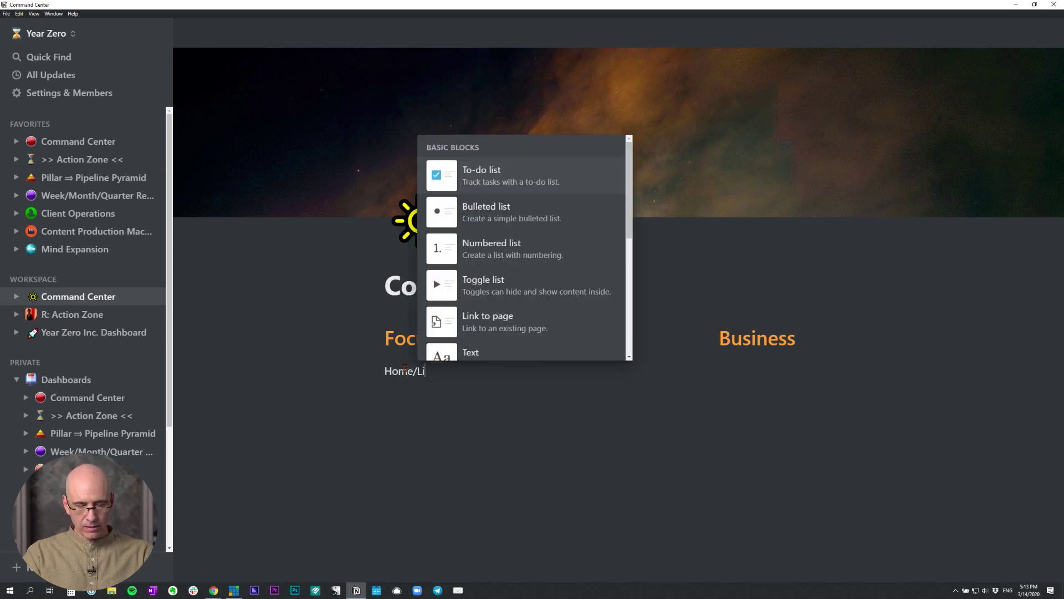
pyautogui.doubleClick(392, 371)
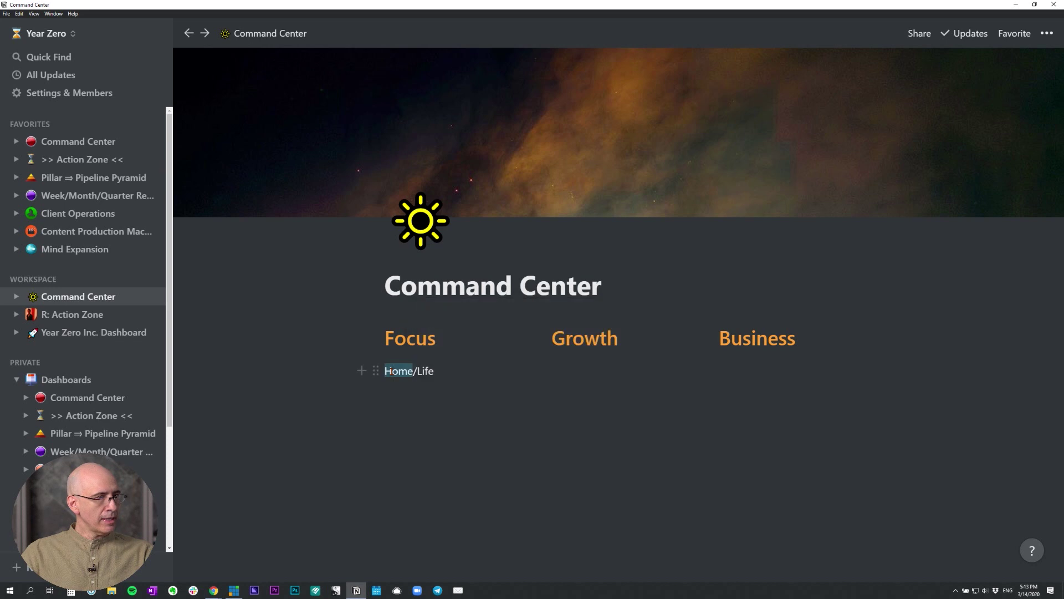
pyautogui.click(376, 370)
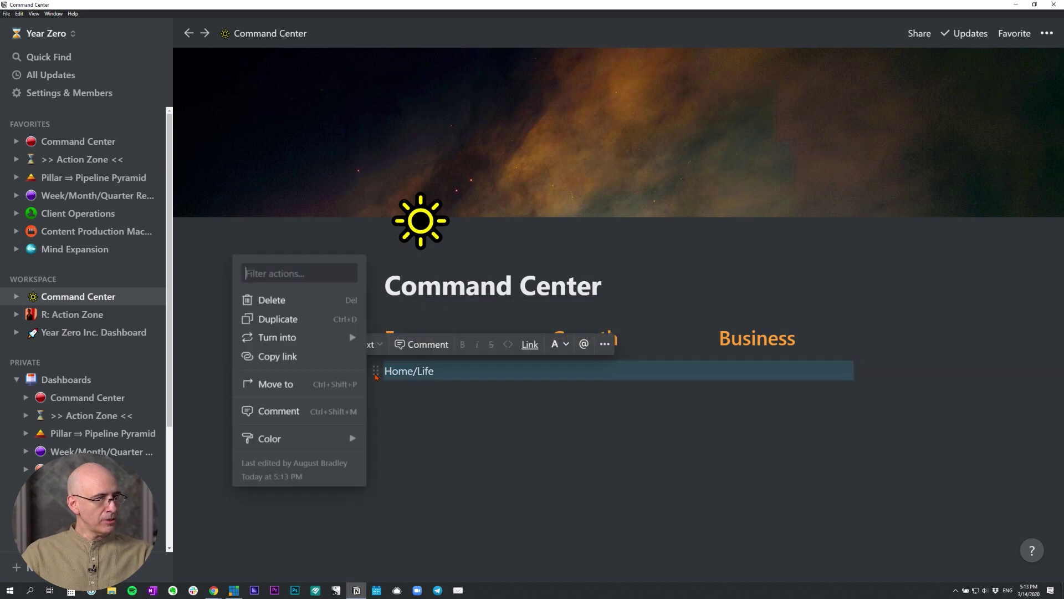
pyautogui.moveTo(329, 337)
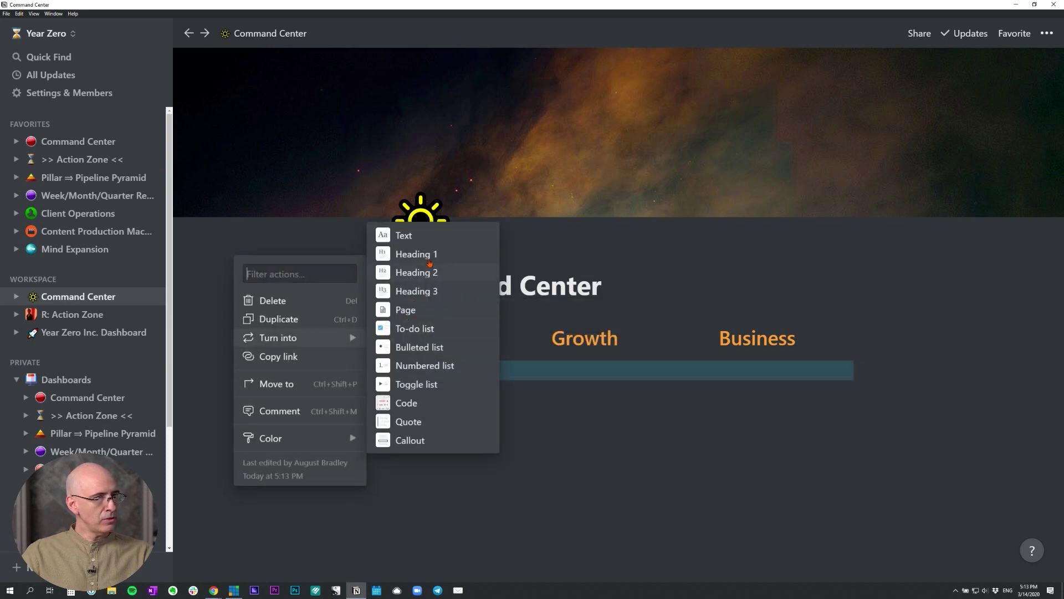
pyautogui.click(430, 263)
# - Colour Home/Life orange and drag it into a fourth column after Business
pyautogui.tripleClick(420, 395)
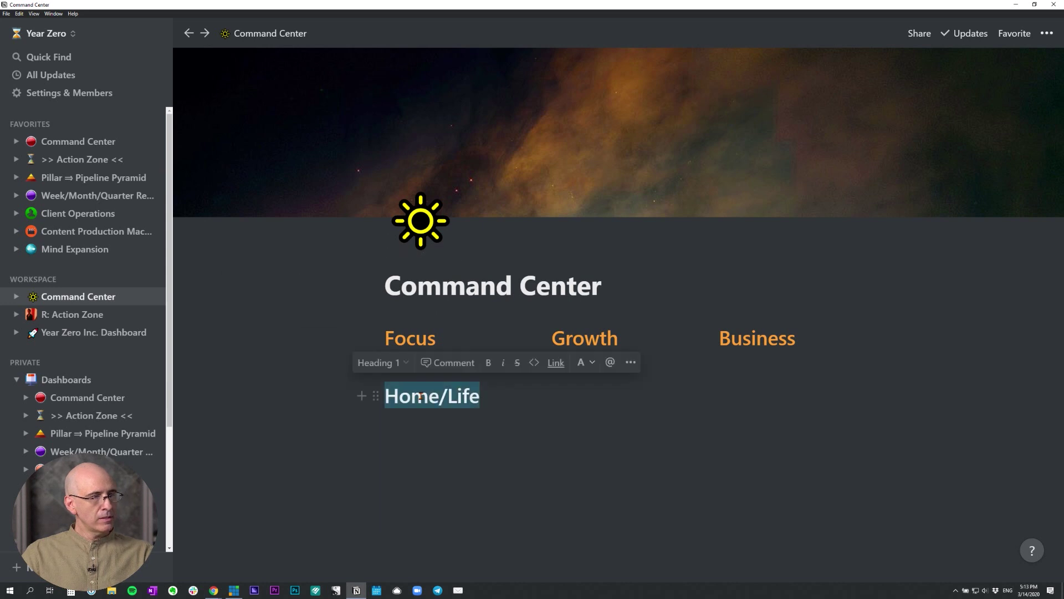
pyautogui.click(582, 362)
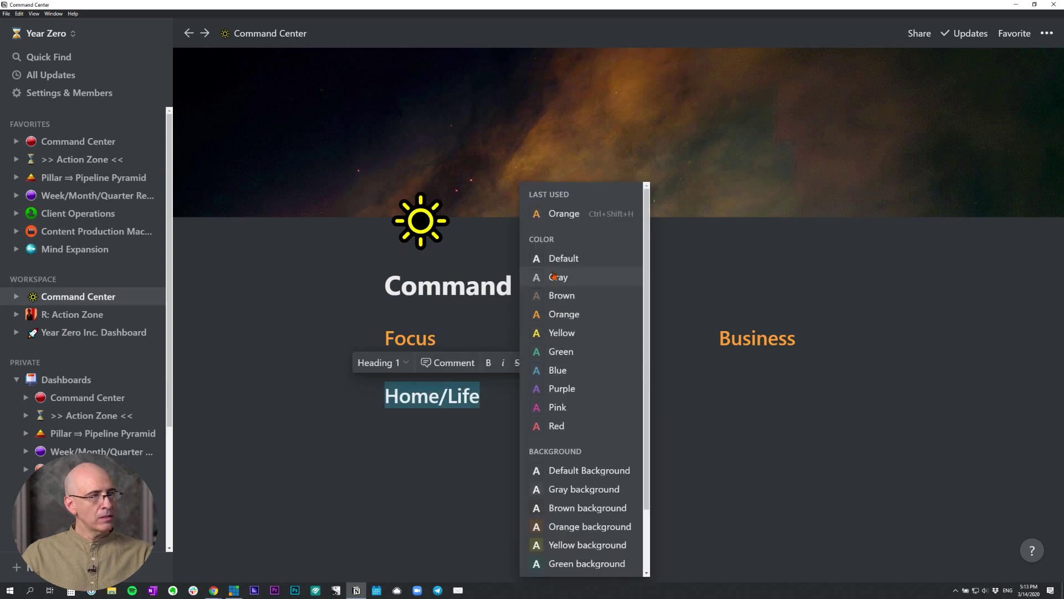
pyautogui.click(564, 314)
pyautogui.click(382, 421)
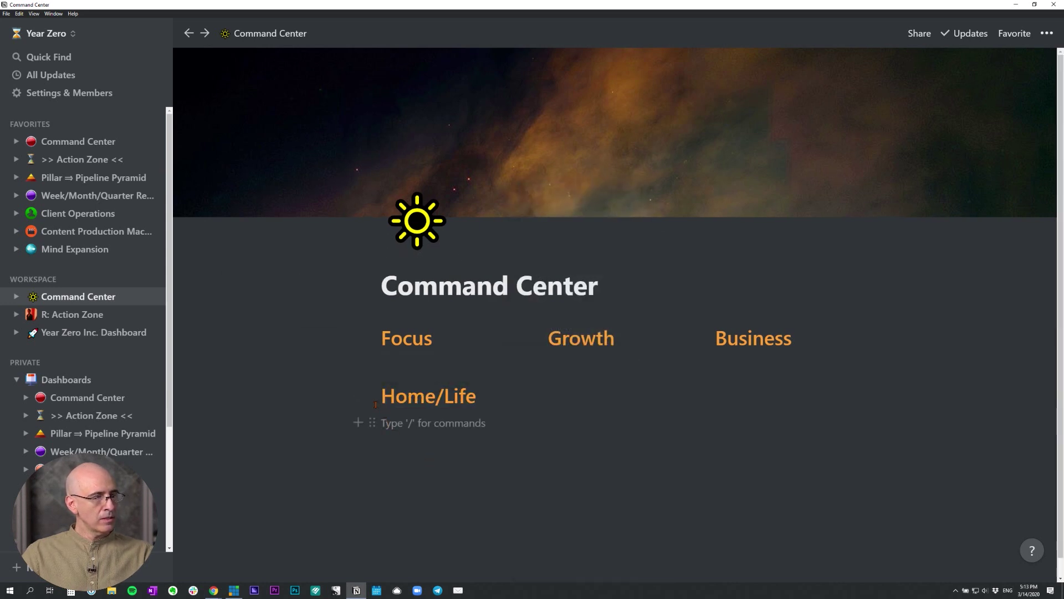
pyautogui.moveTo(372, 395); pyautogui.dragTo(897, 342)
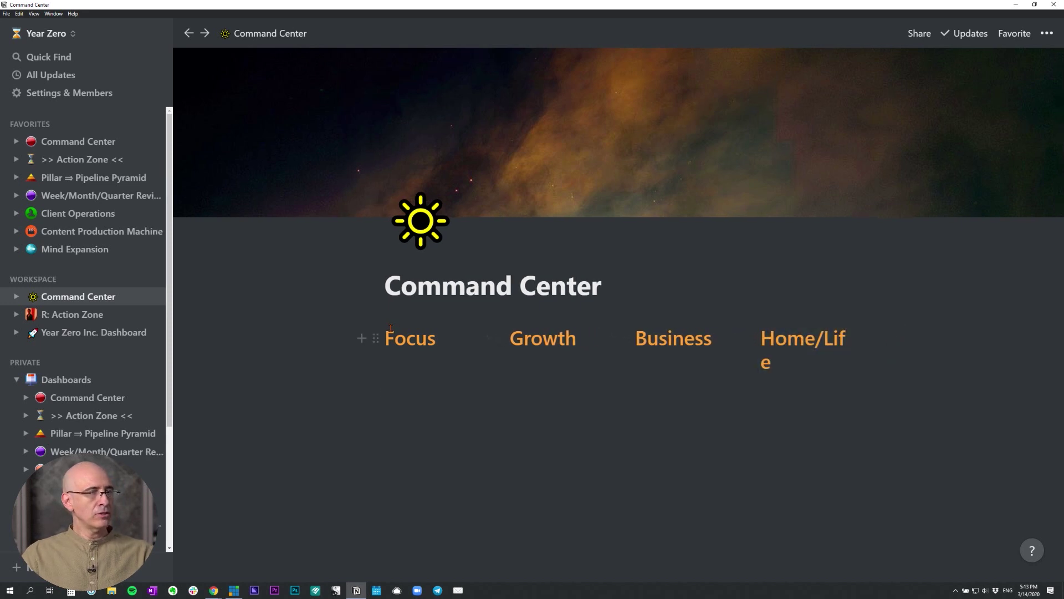
# - Switch on Full width in the page's ••• menu, then return to the sun-icon page
pyautogui.click(1047, 34)
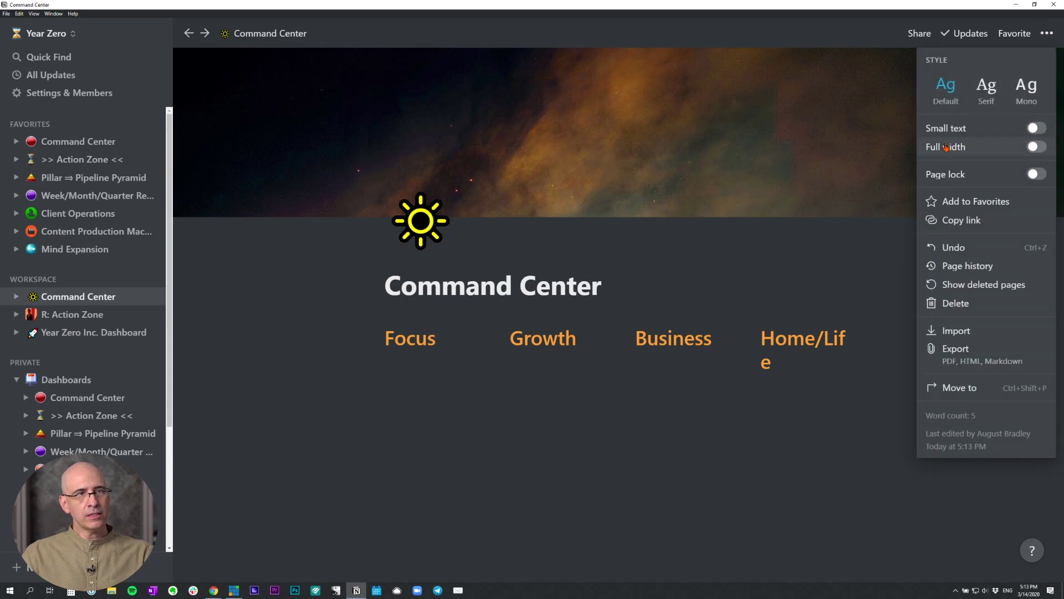
pyautogui.click(1037, 43)
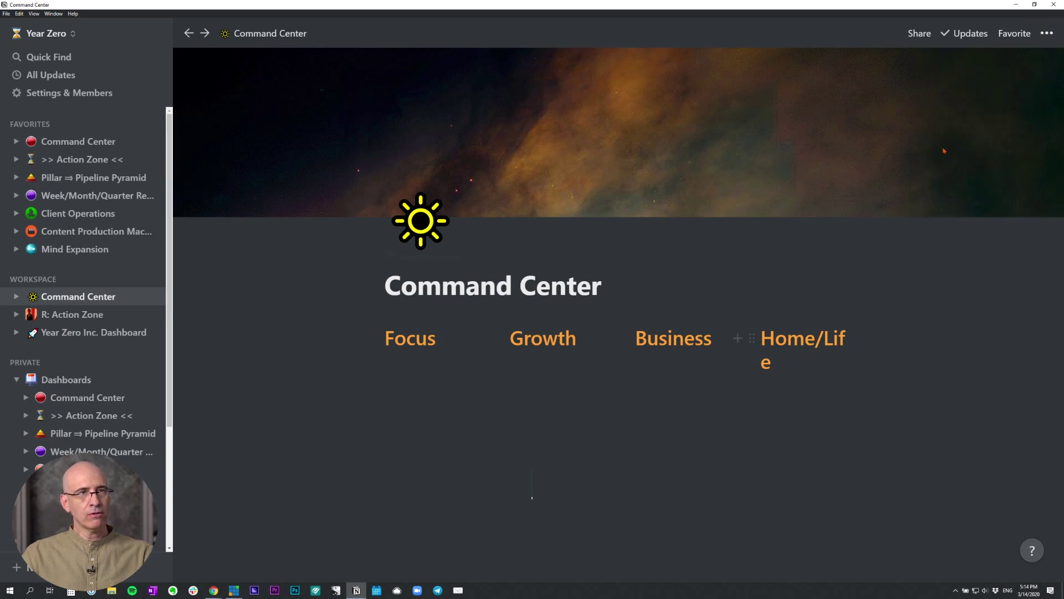
pyautogui.click(1047, 34)
pyautogui.click(1035, 147)
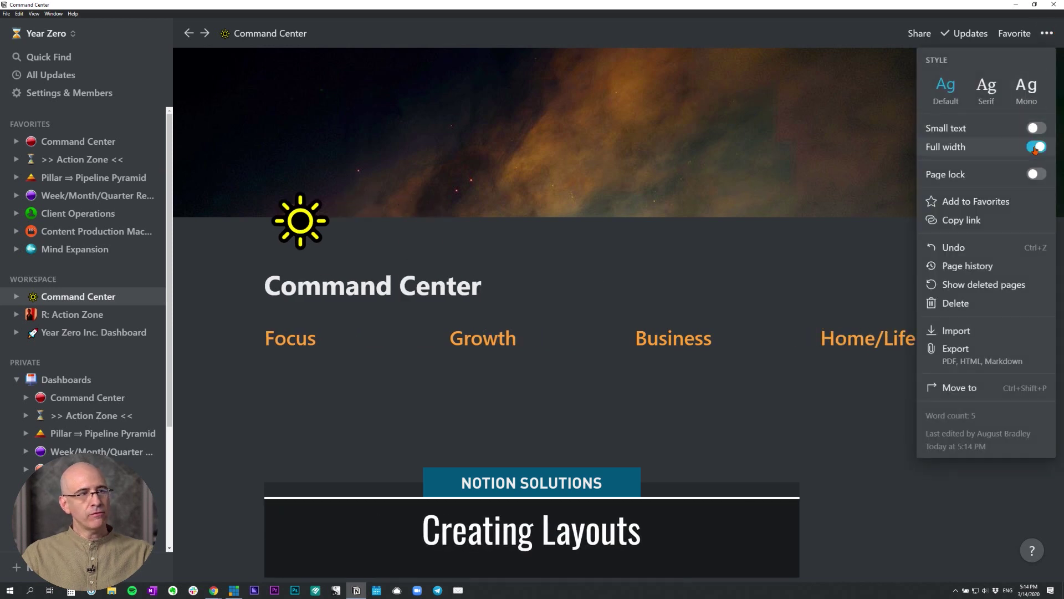
pyautogui.click(766, 405)
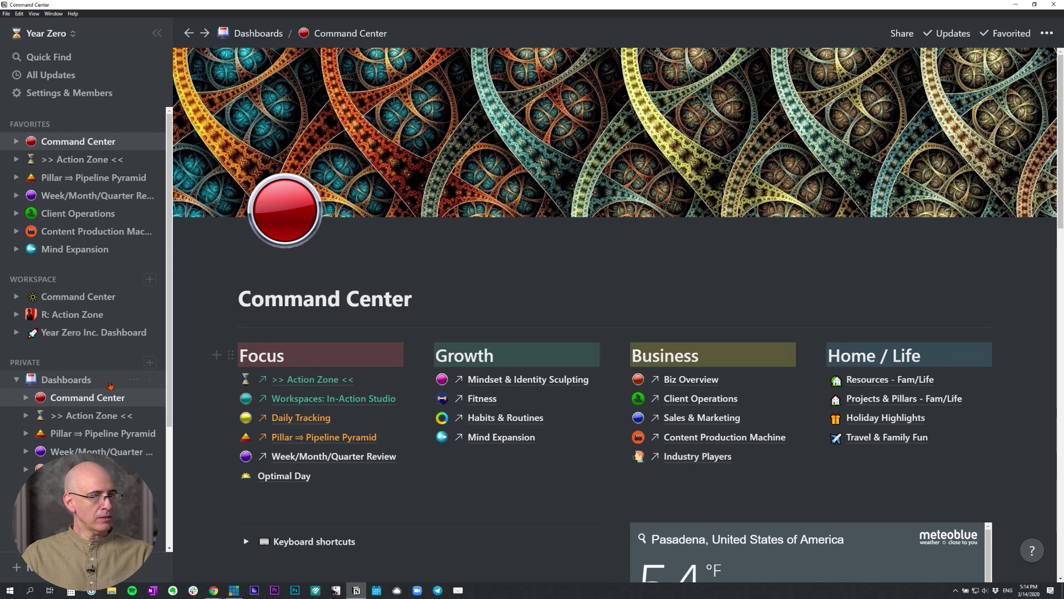
pyautogui.click(90, 295)
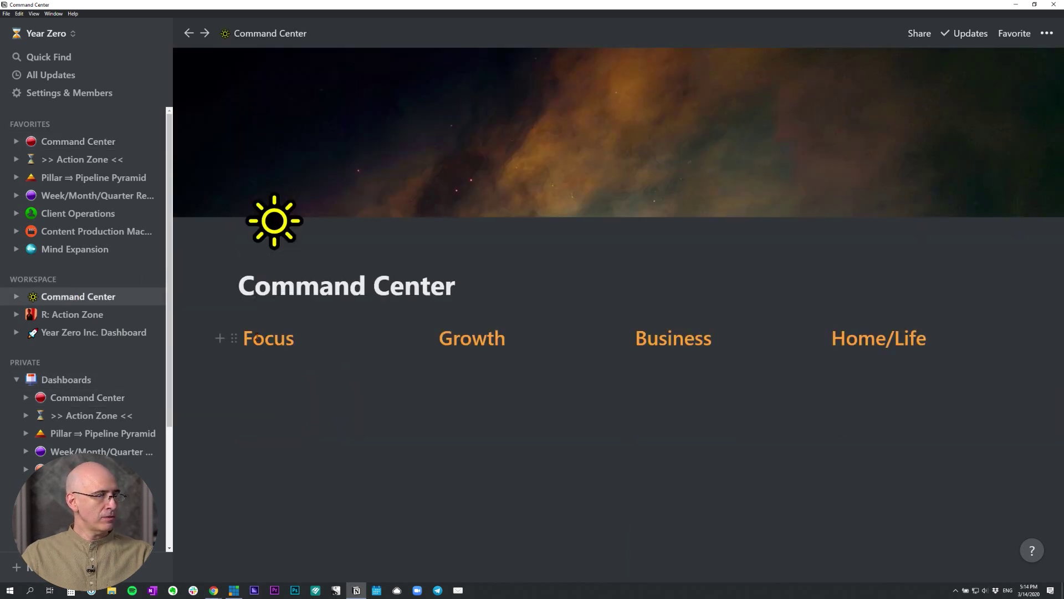
# - Give the Focus heading an orange background with Default text colour
pyautogui.click(236, 337)
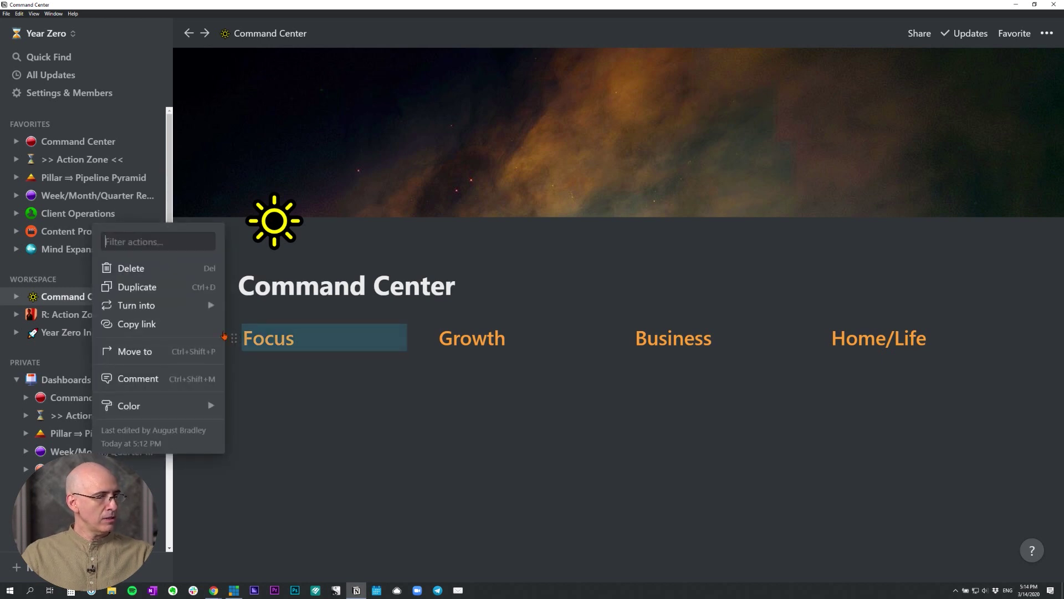
pyautogui.moveTo(172, 406)
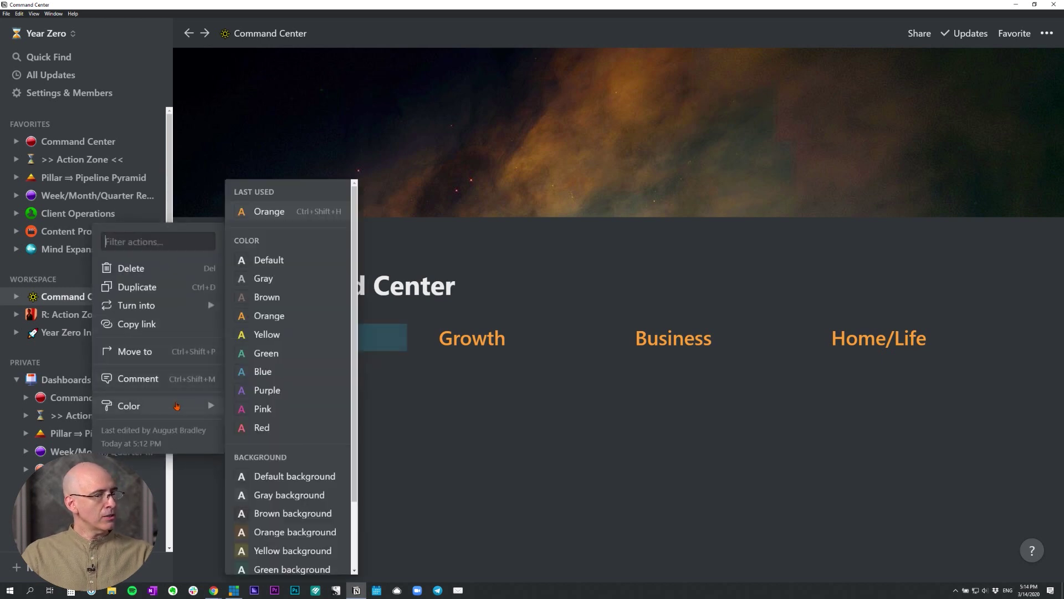
pyautogui.scroll(-2, 281, 437)
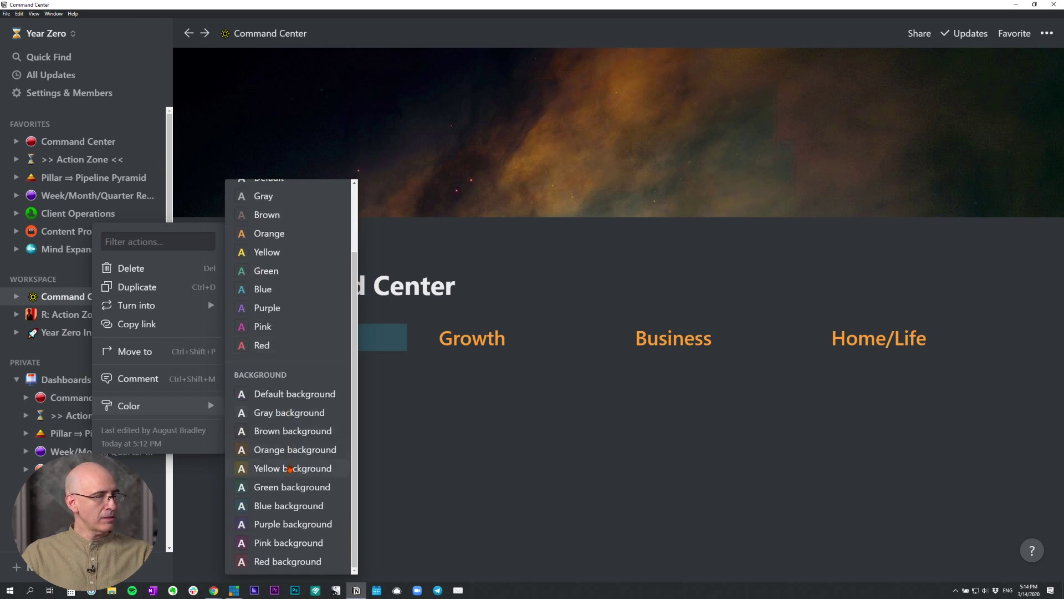
pyautogui.click(289, 449)
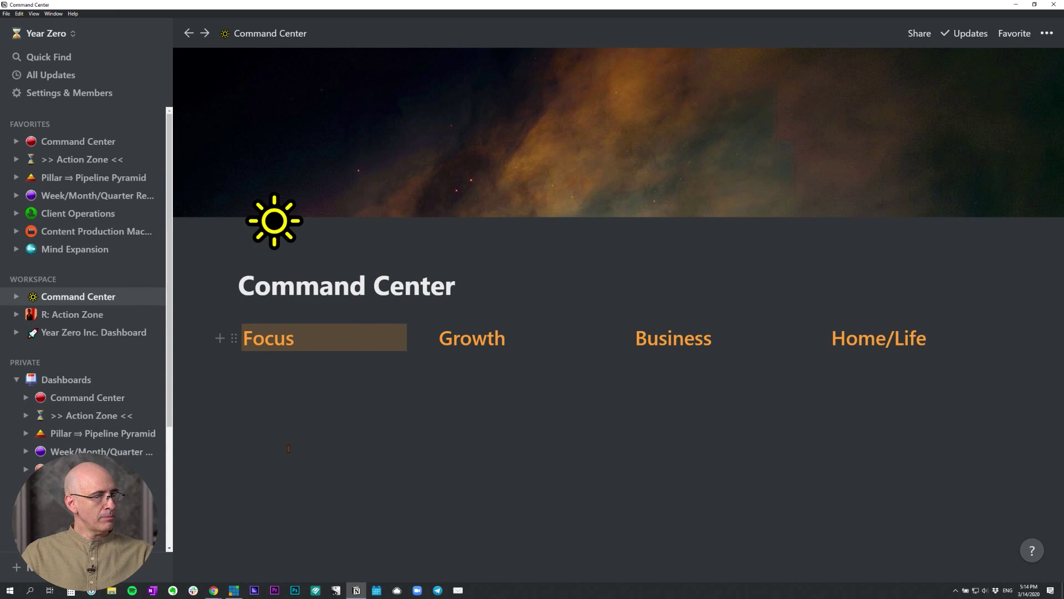
pyautogui.doubleClick(268, 340)
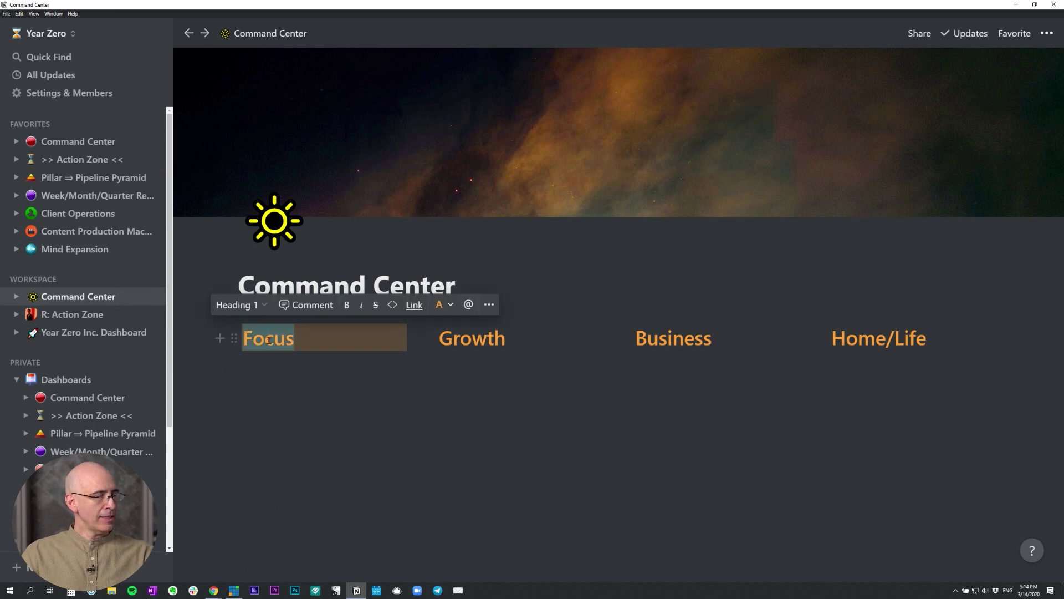
pyautogui.click(448, 306)
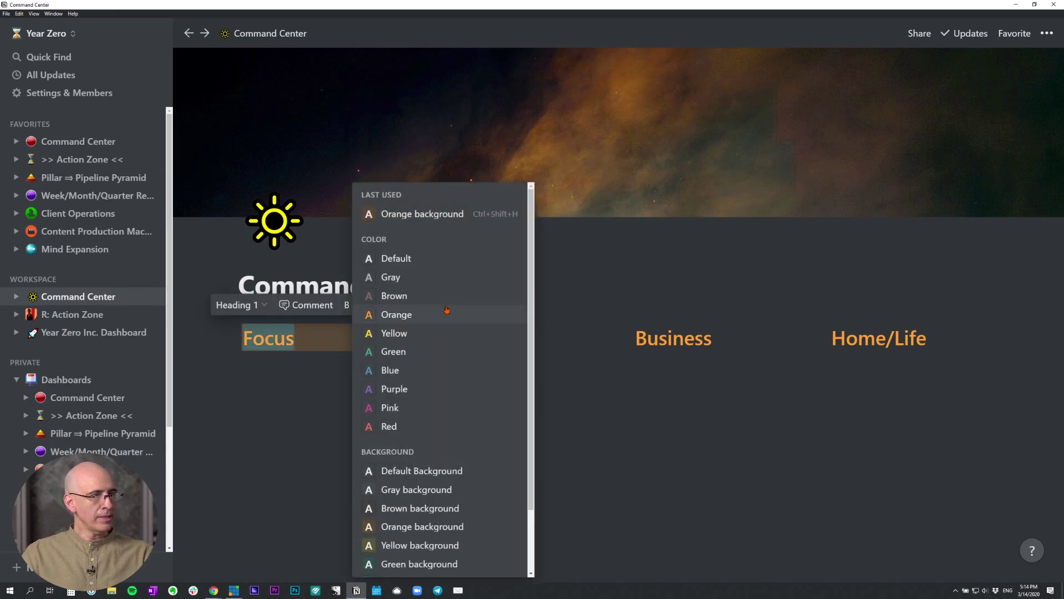
pyautogui.click(404, 258)
pyautogui.click(294, 383)
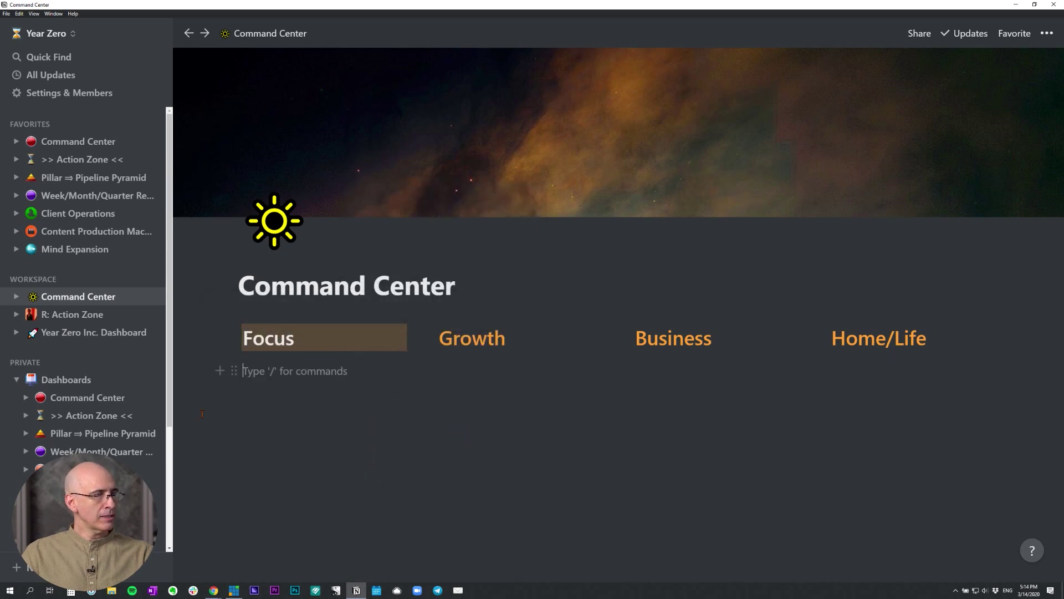
# - Give the Growth heading a blue background, then switch Notion to light theme with Ctrl+Shift+L
pyautogui.click(76, 396)
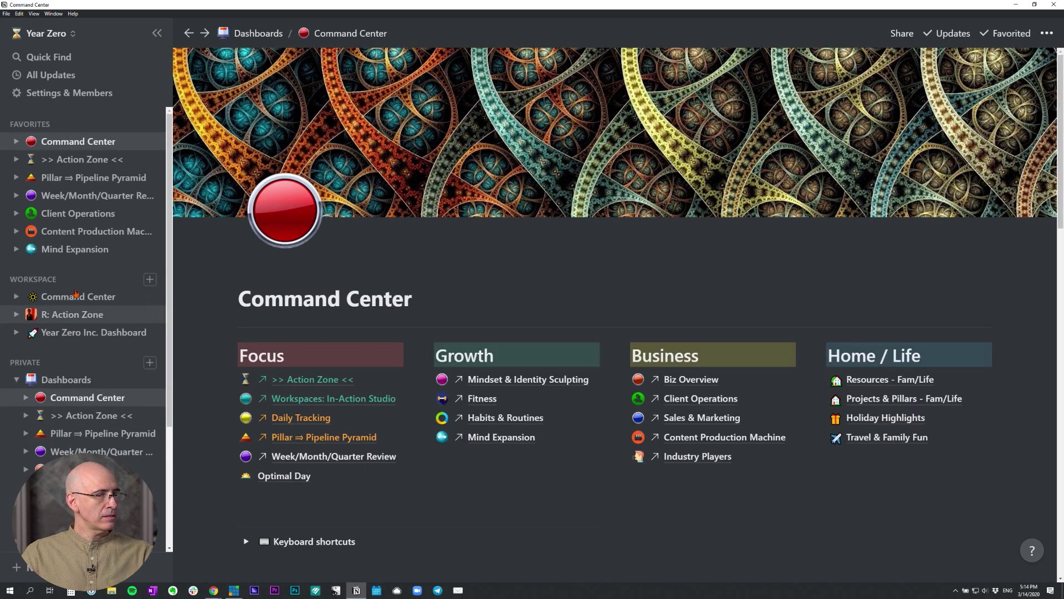
pyautogui.click(76, 294)
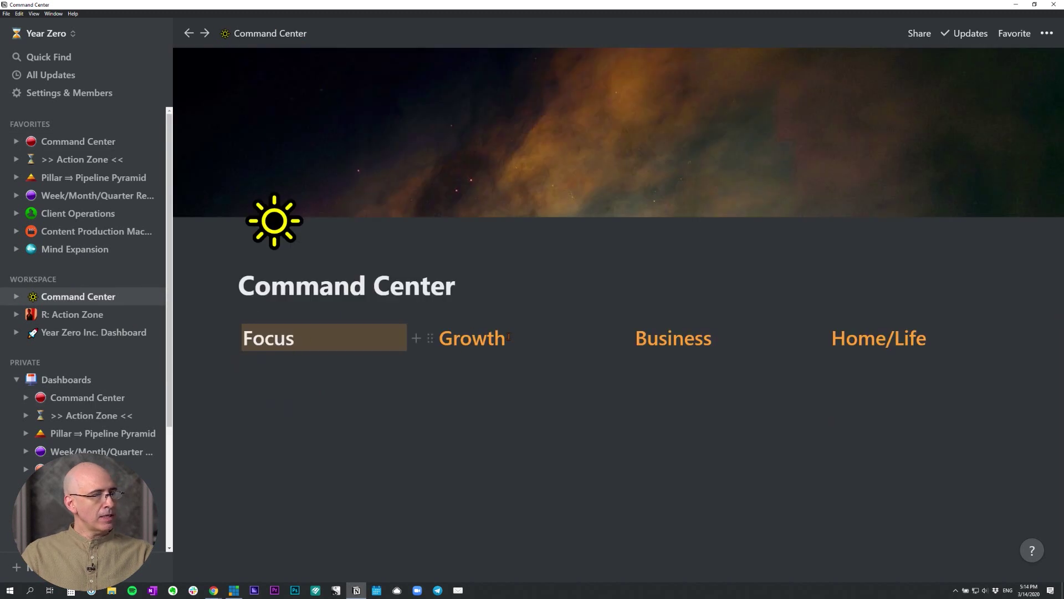
pyautogui.click(432, 338)
pyautogui.moveTo(379, 407)
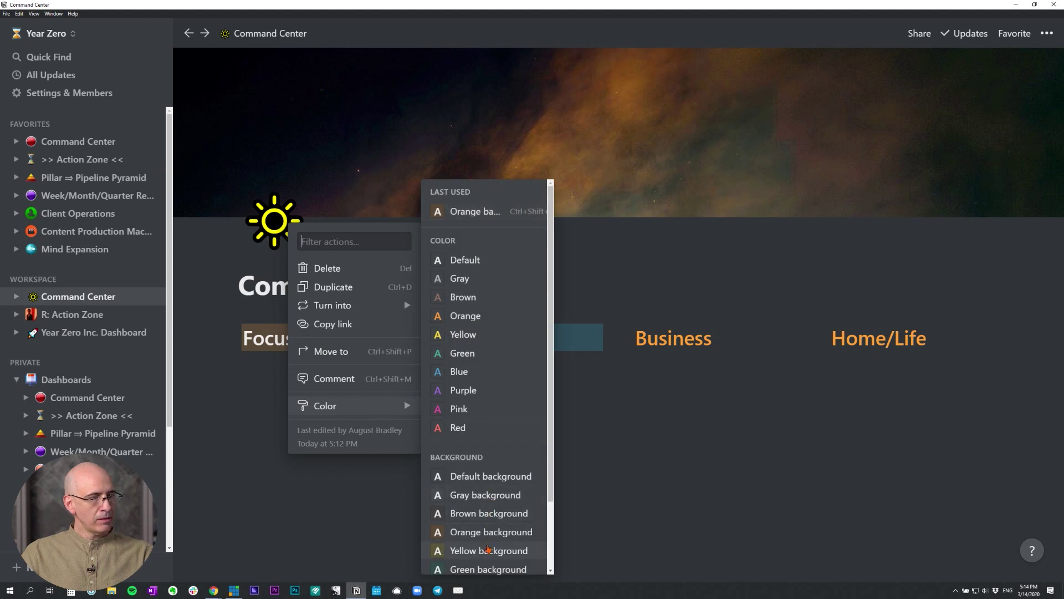
pyautogui.scroll(-3, 488, 548)
pyautogui.click(479, 502)
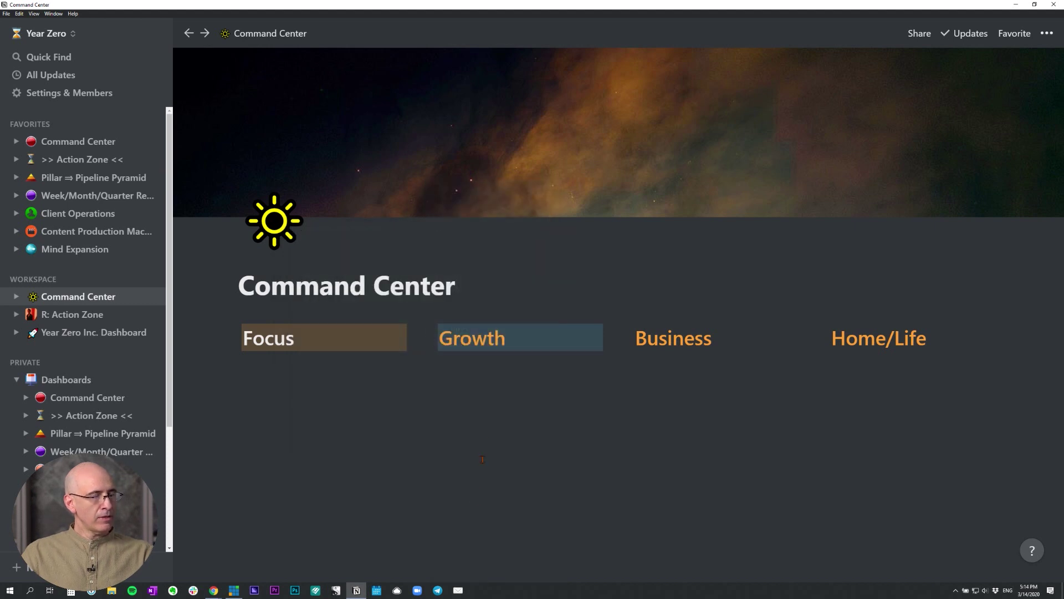
pyautogui.click(546, 411)
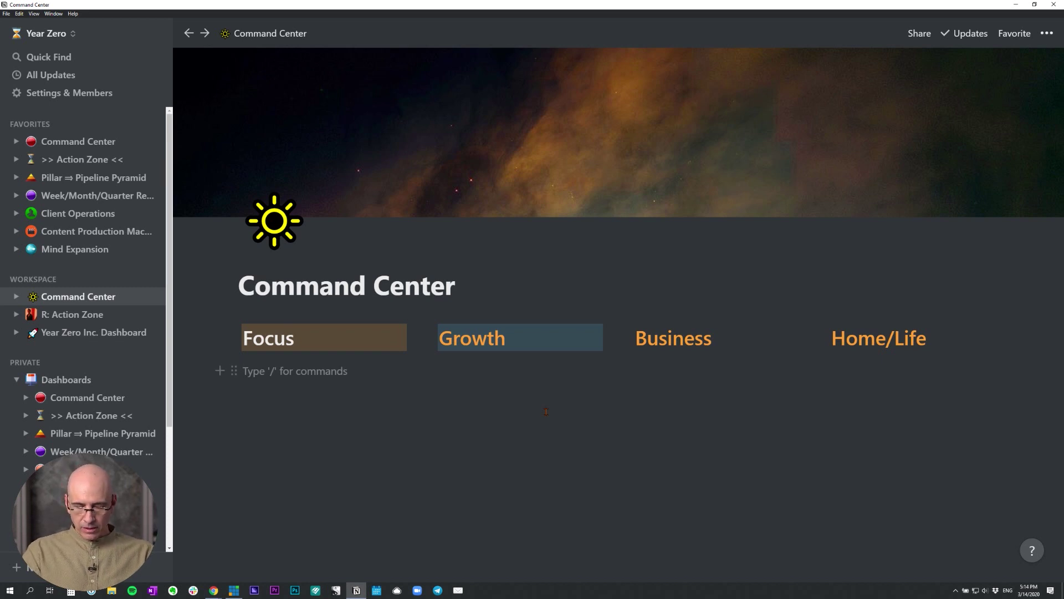
pyautogui.hotkey('ctrl', 'shift', 'l')
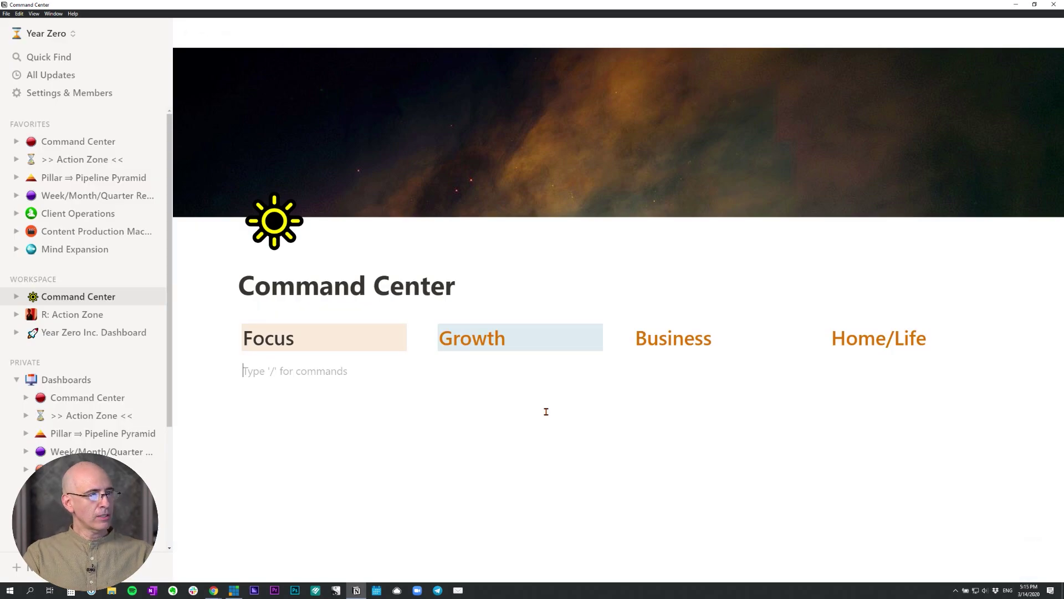
pyautogui.hotkey('ctrl', 'shift', 'l')
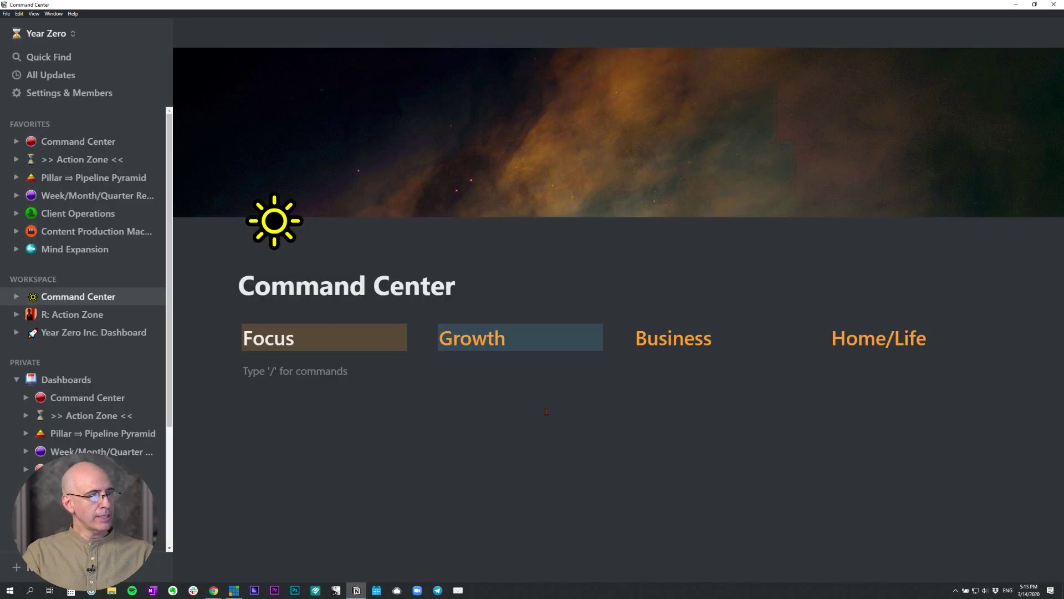
pyautogui.click(70, 95)
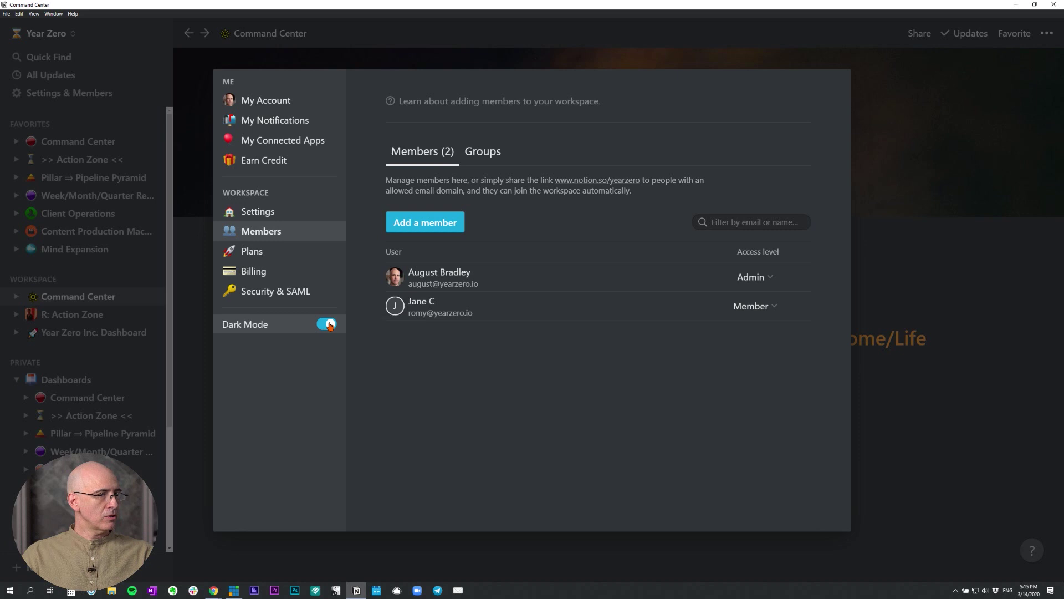
pyautogui.click(327, 324)
pyautogui.click(328, 325)
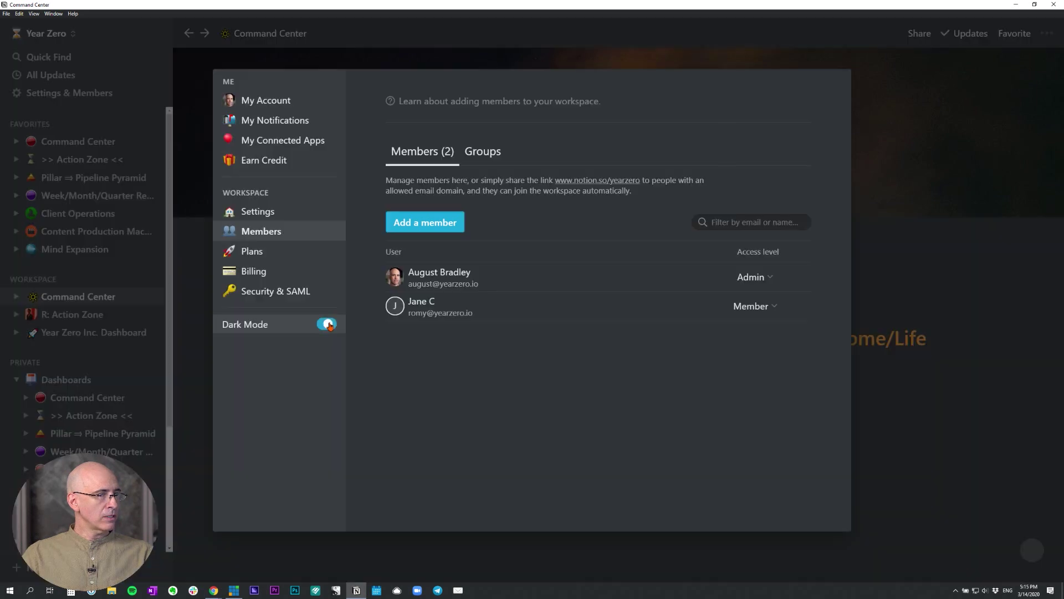
pyautogui.click(953, 388)
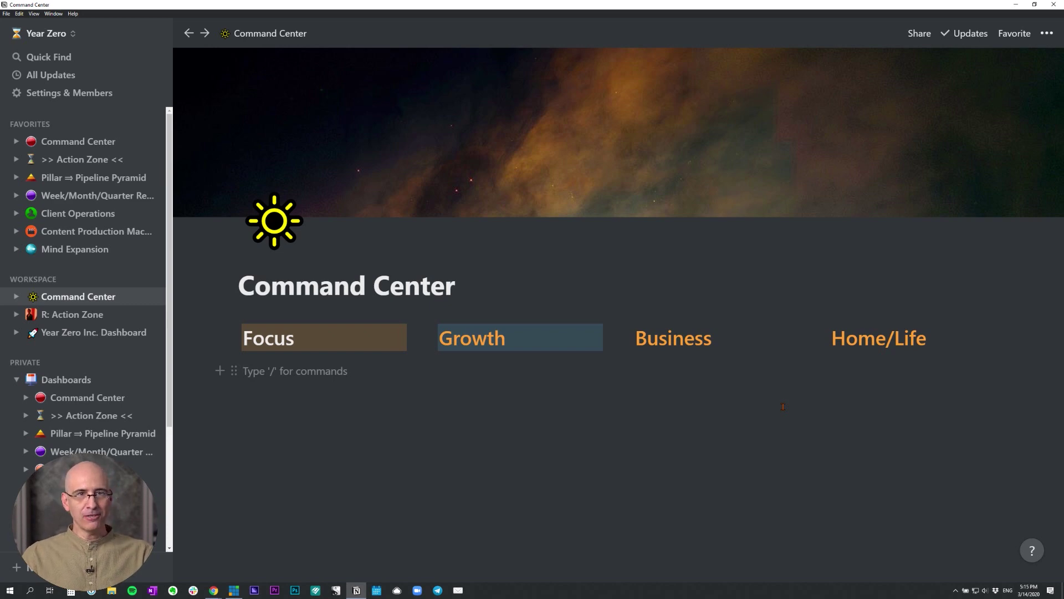
# - Look at the finished dashboard, then switch to the new sun-icon Command Center page
pyautogui.click(105, 398)
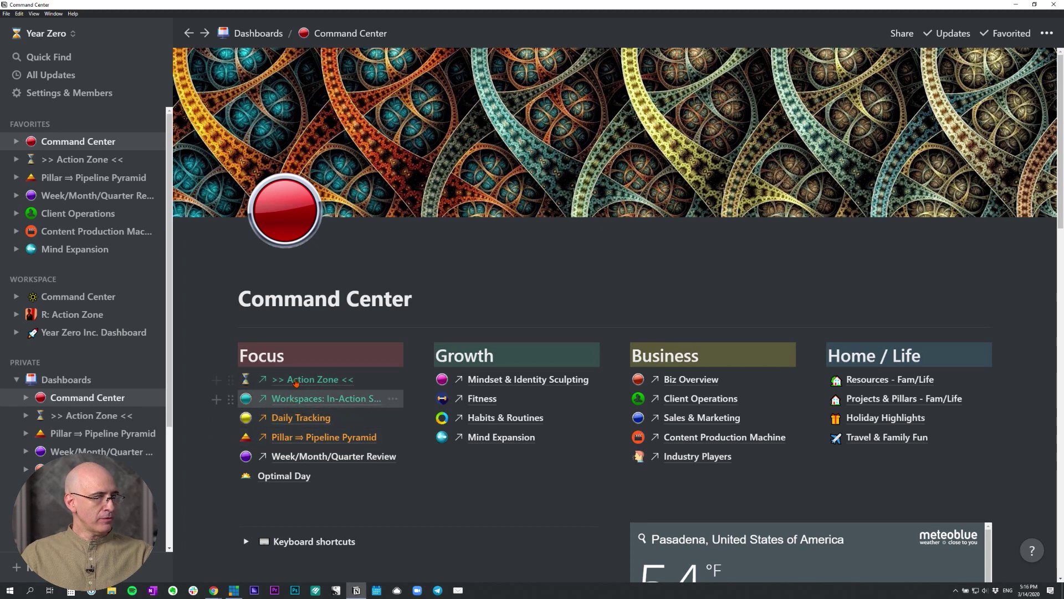
pyautogui.click(288, 423)
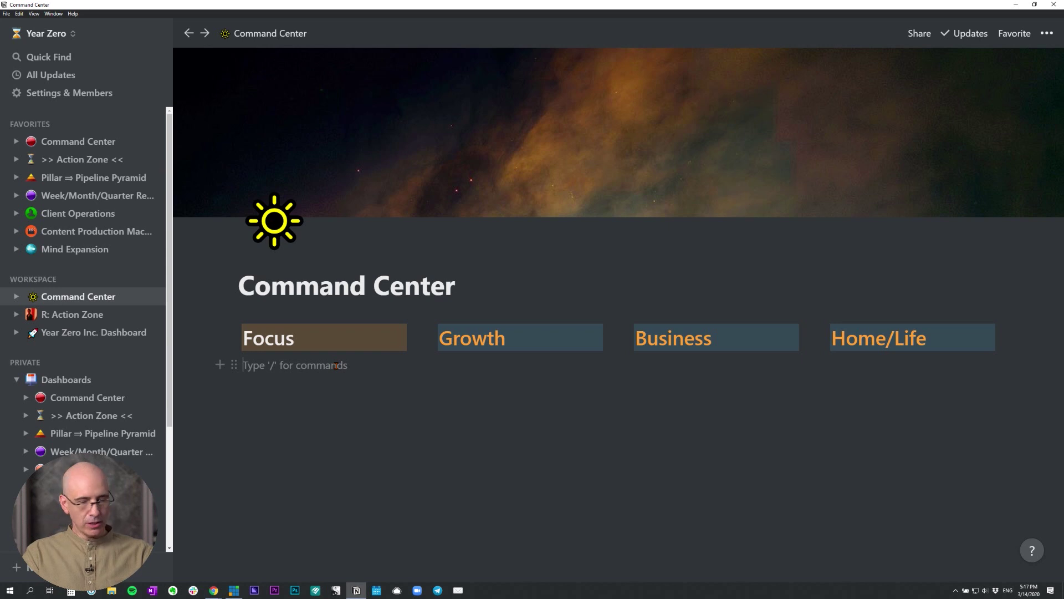
# - Enter 'Daily Action Zone' in the Focus column, compare with the original, and add an empty block below
pyautogui.write('Dail')
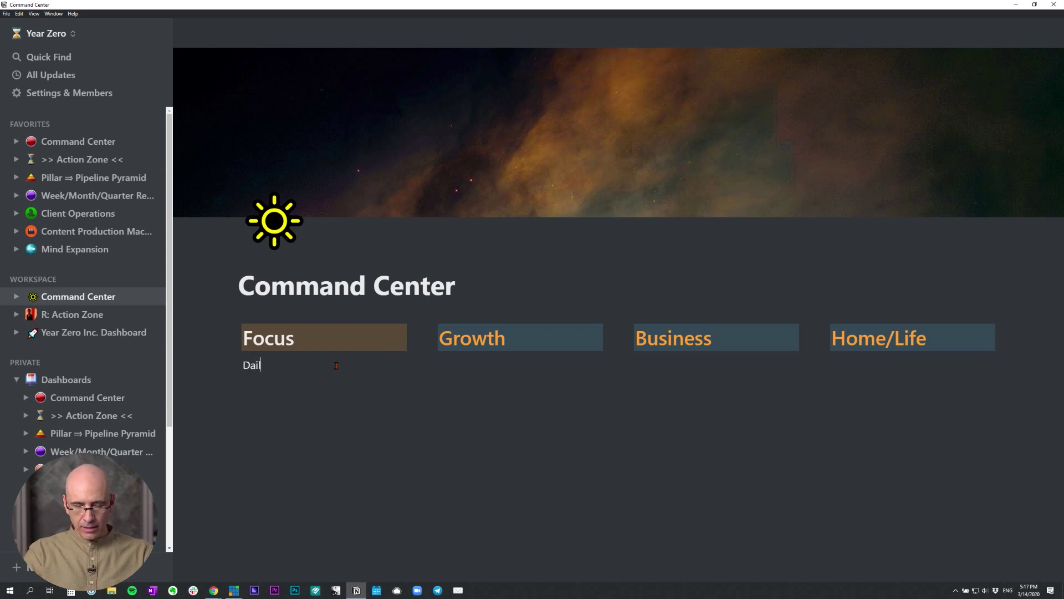
pyautogui.write('y Action Zo')
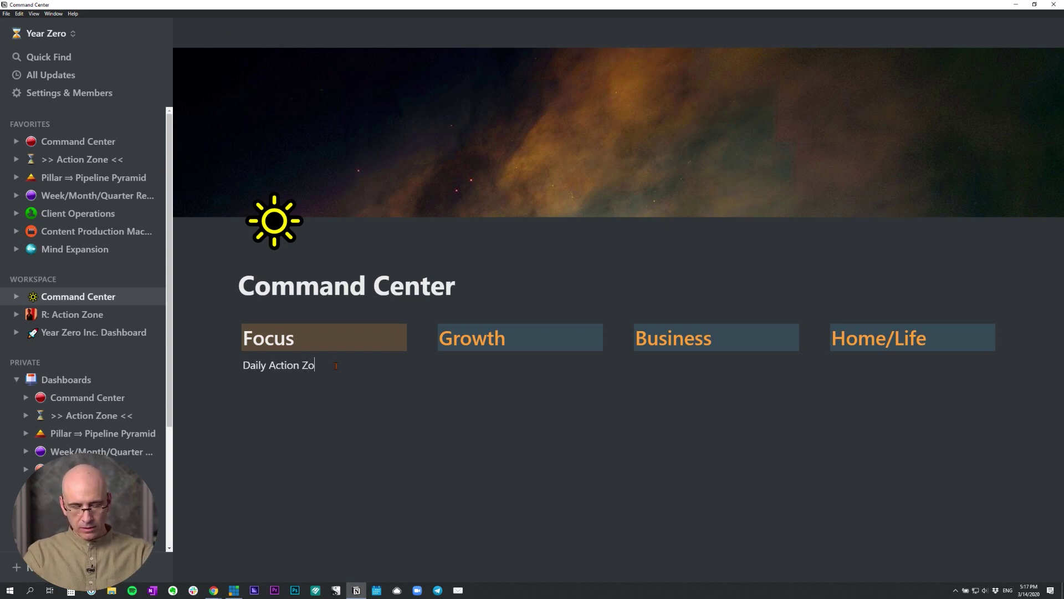
pyautogui.write('ne')
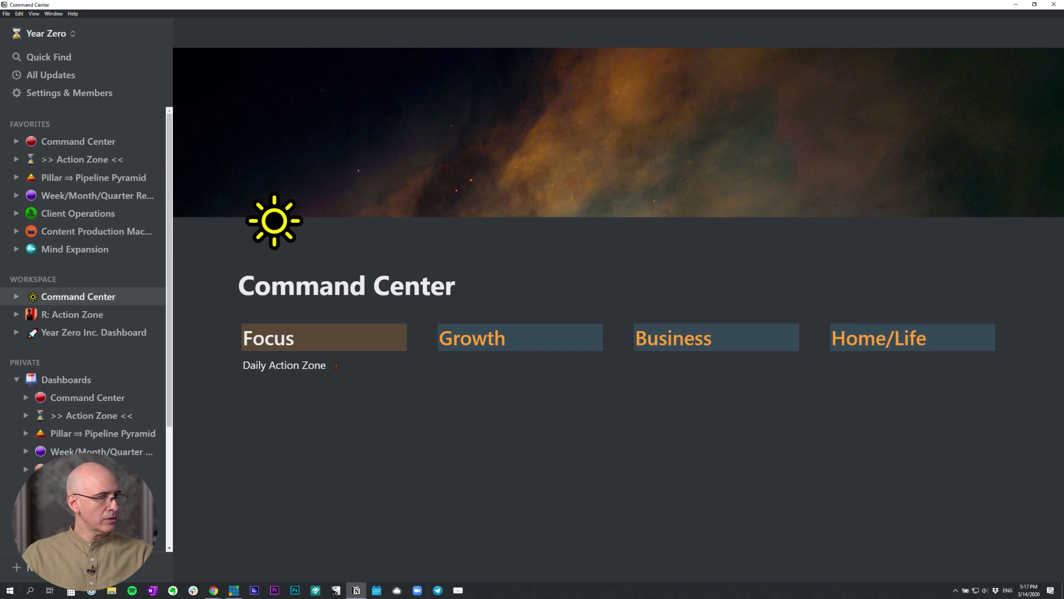
pyautogui.hotkey('ctrl', '[')
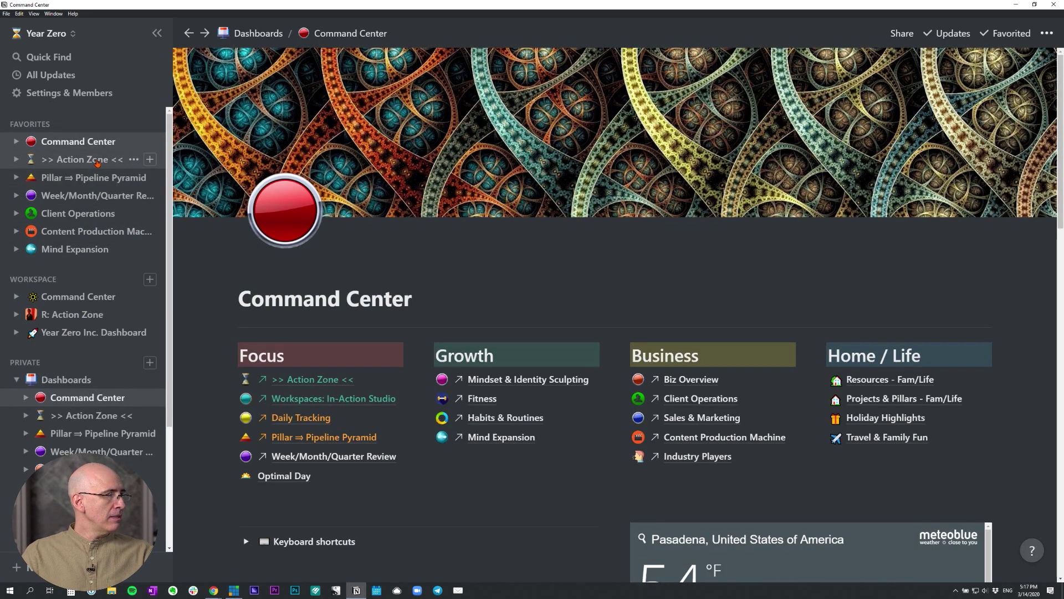
pyautogui.hotkey('ctrl', ']')
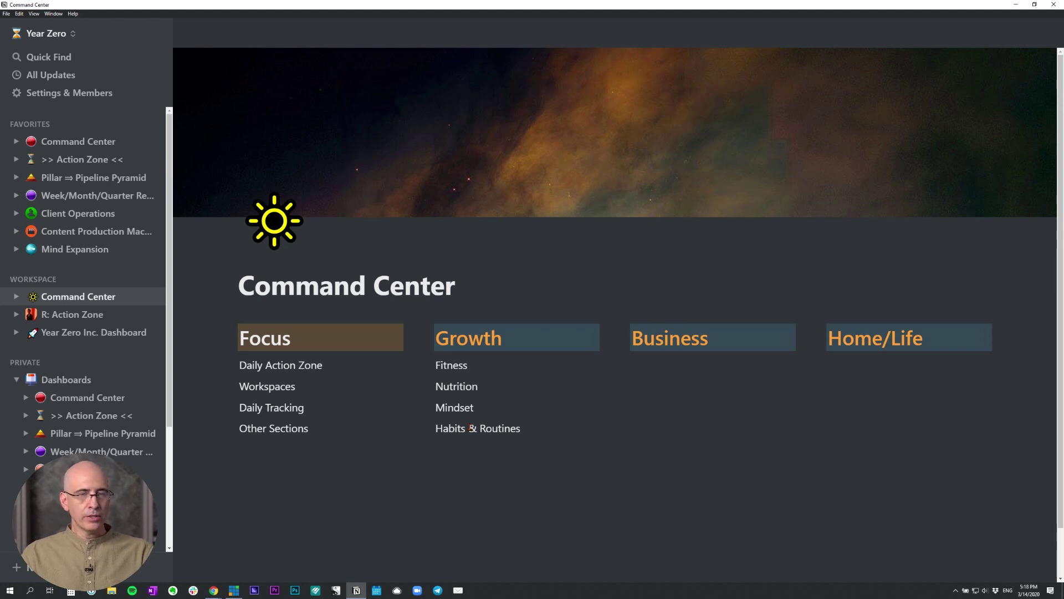
pyautogui.click(509, 482)
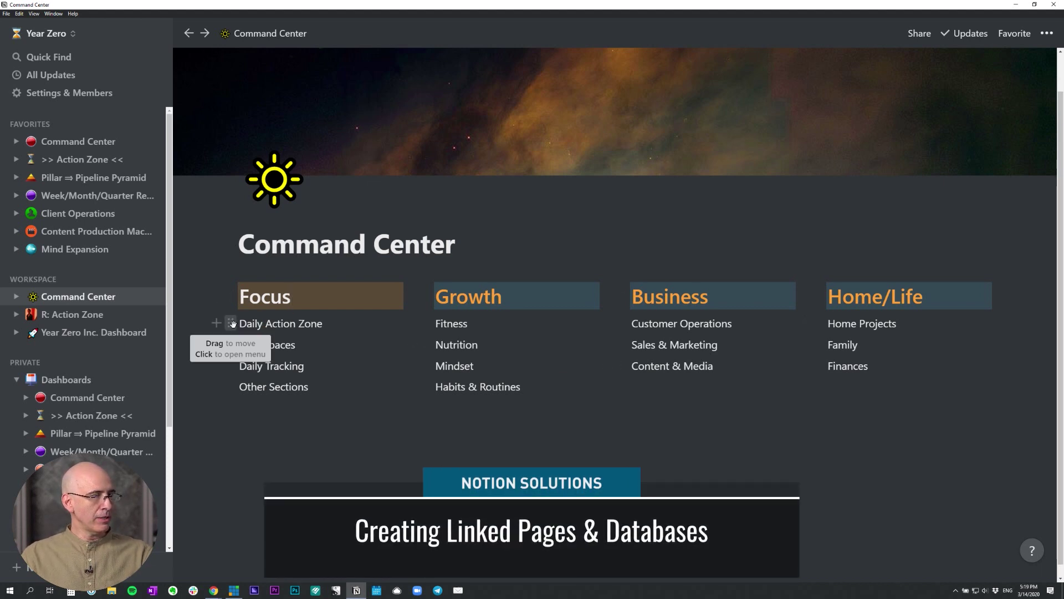
# - Open Dashboards > Command Center, view its '>> Action Zone <<' linked page, then go back
pyautogui.click(80, 403)
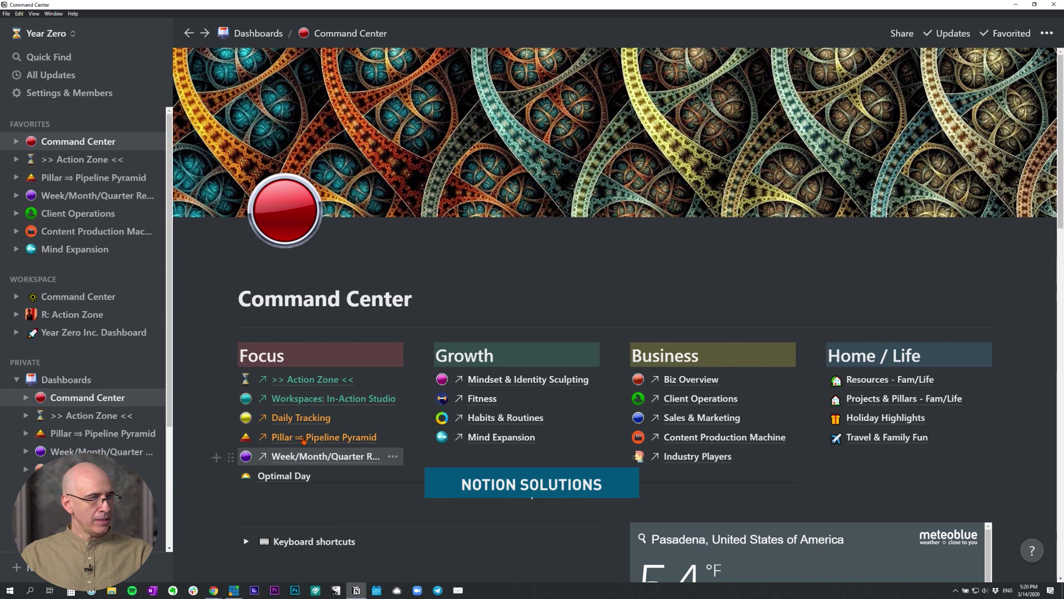
pyautogui.click(303, 382)
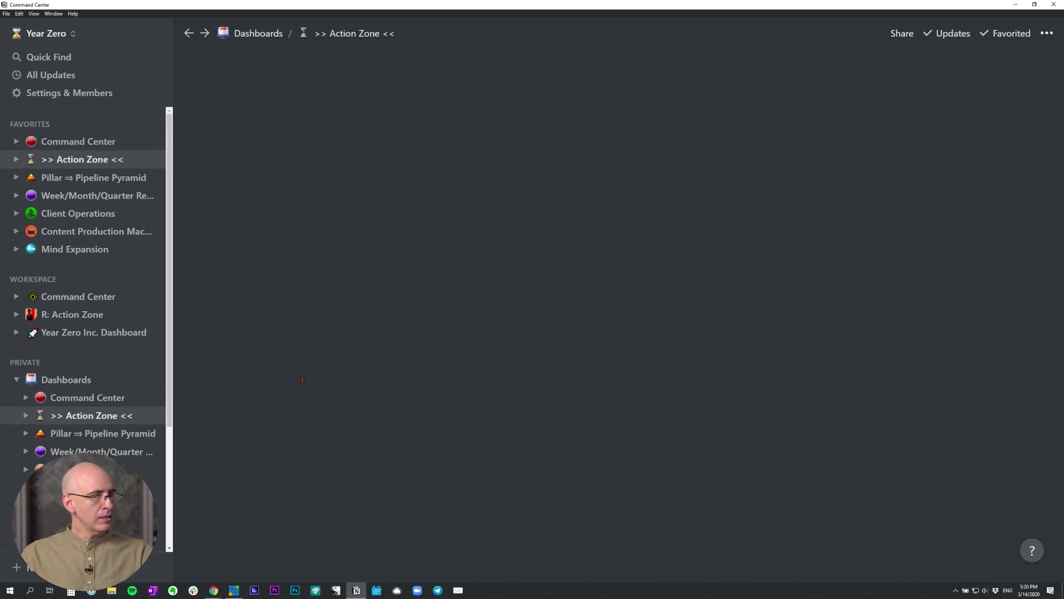
pyautogui.click(189, 34)
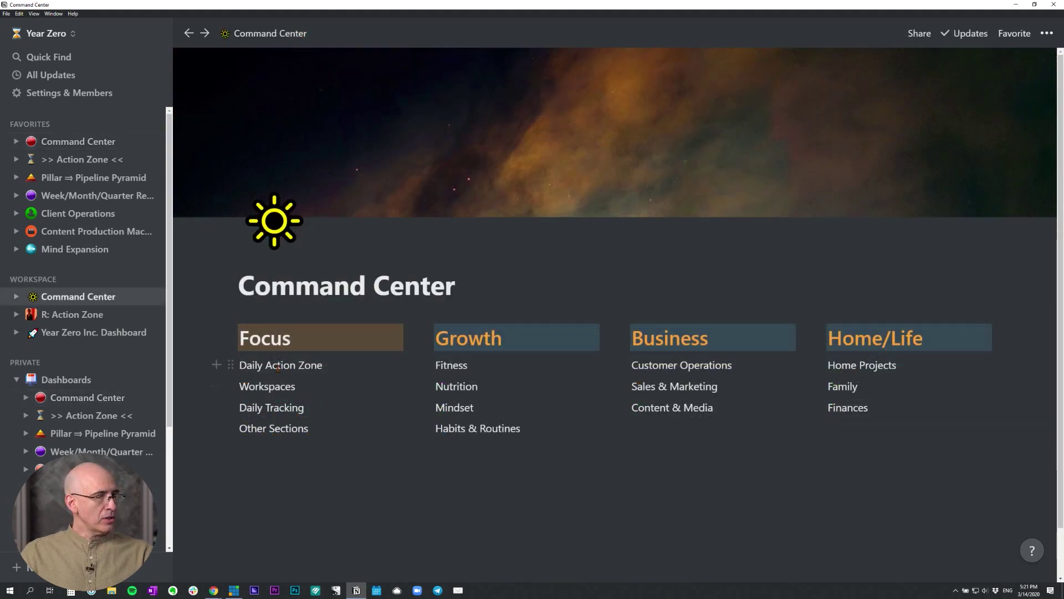
# - Turn the Daily Action Zone line into a page, open it, and return to Command Center
pyautogui.click(271, 365)
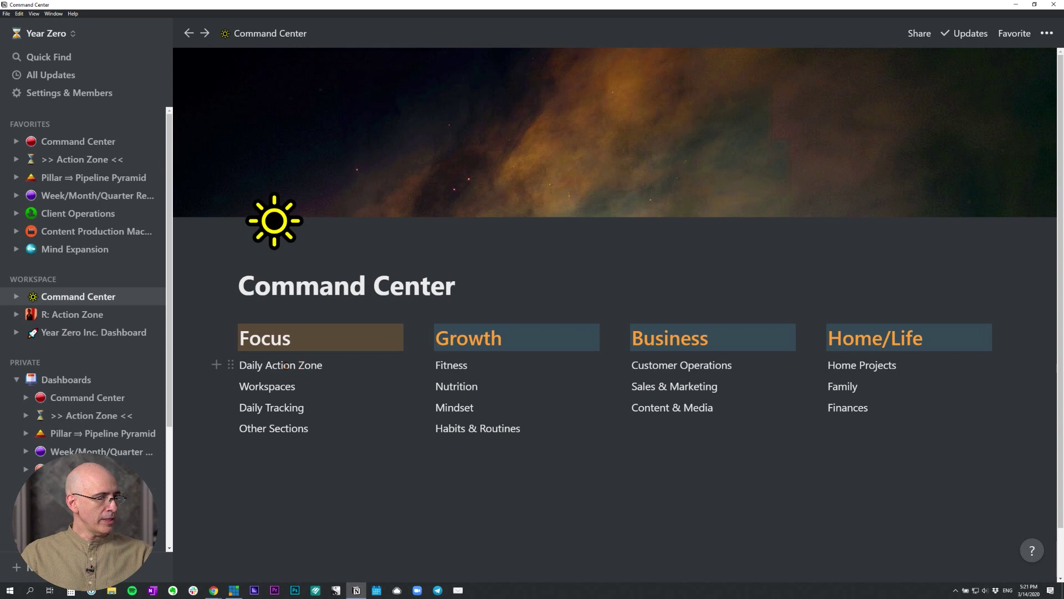
pyautogui.click(231, 367)
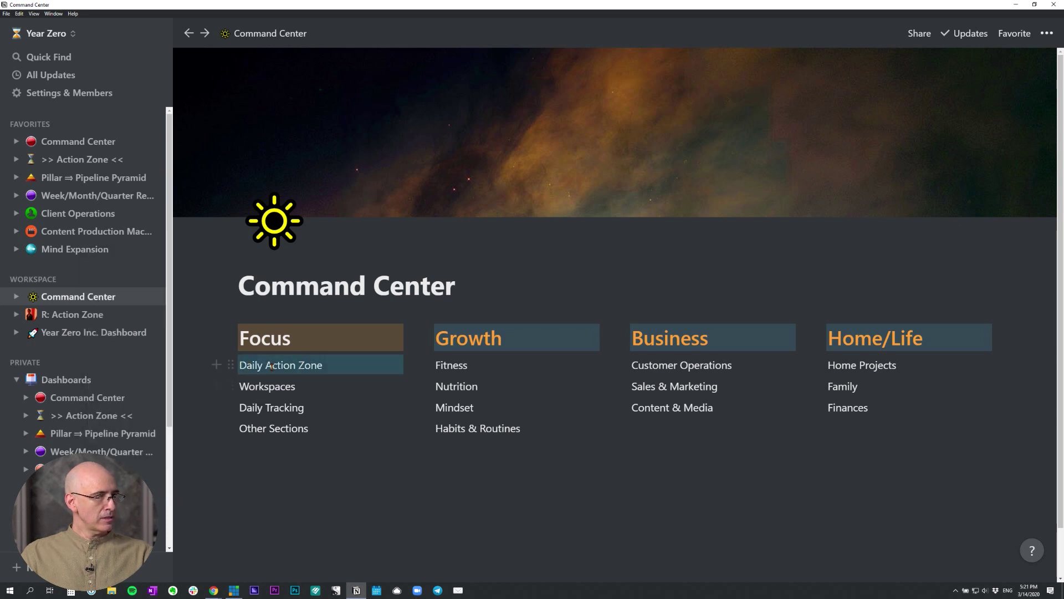
pyautogui.click(230, 367)
pyautogui.moveTo(187, 332)
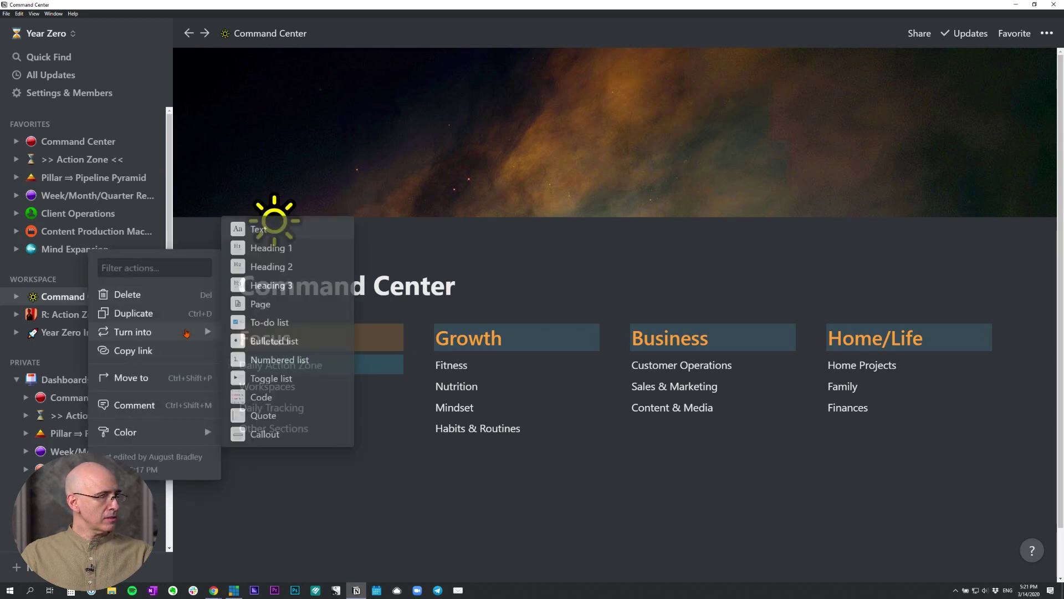
pyautogui.click(272, 304)
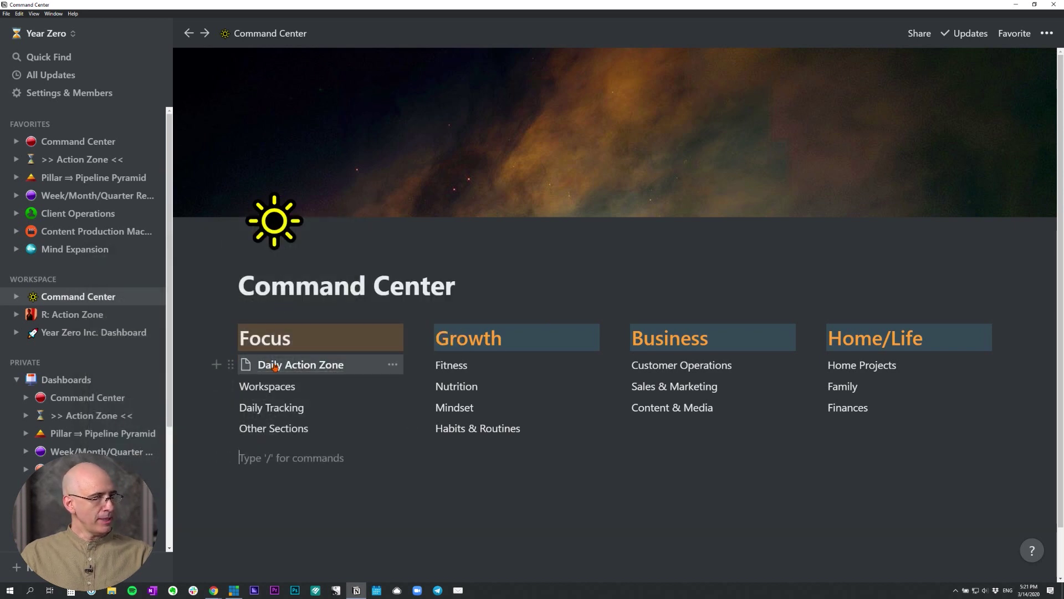
pyautogui.click(275, 367)
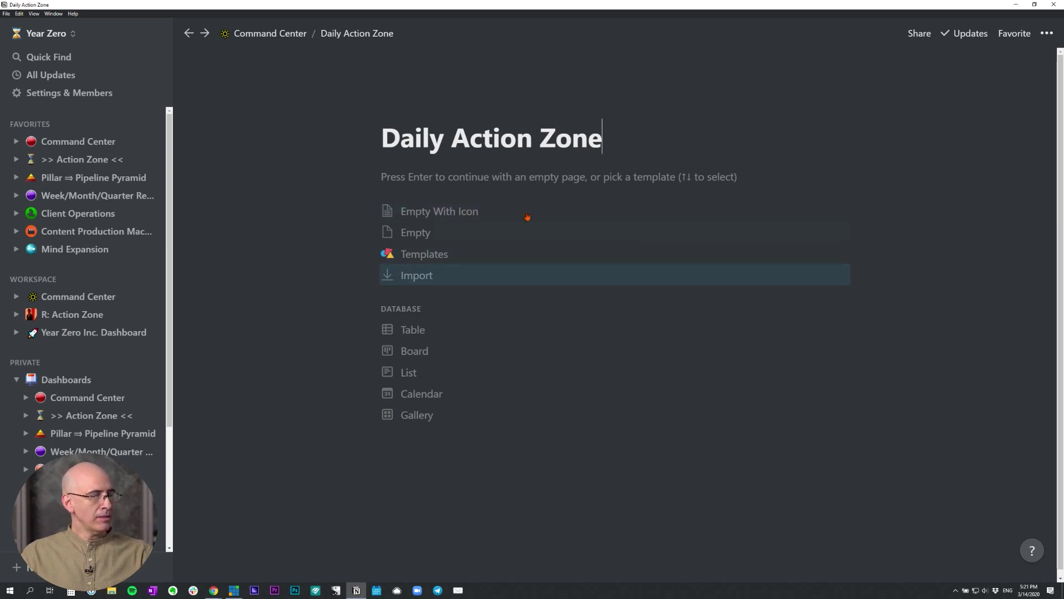
pyautogui.click(270, 33)
# - Turn Workspaces and Daily Tracking into pages, giving Daily Tracking a Table database
pyautogui.click(231, 387)
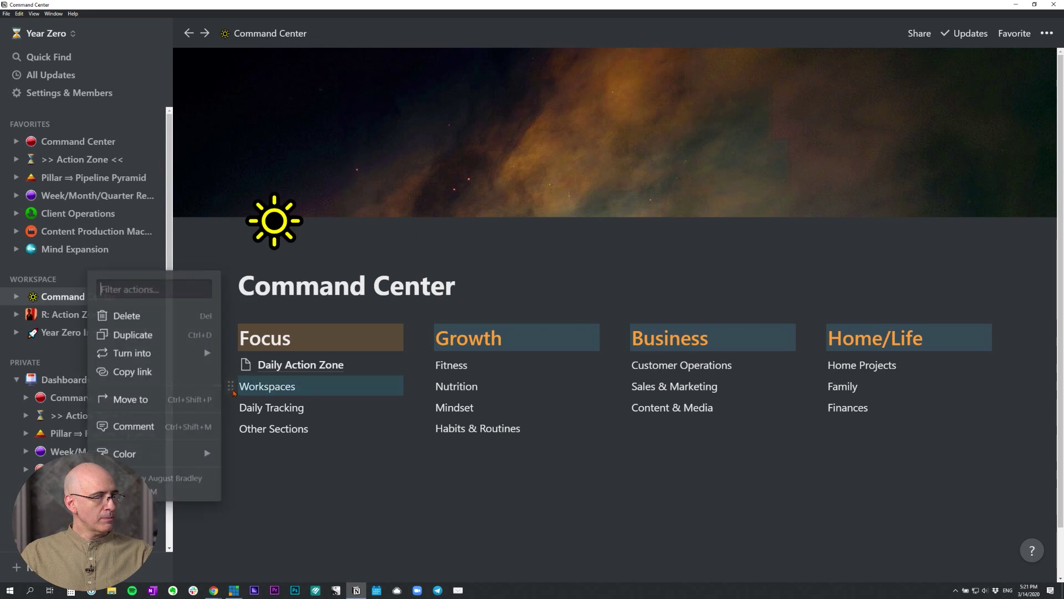
pyautogui.click(247, 327)
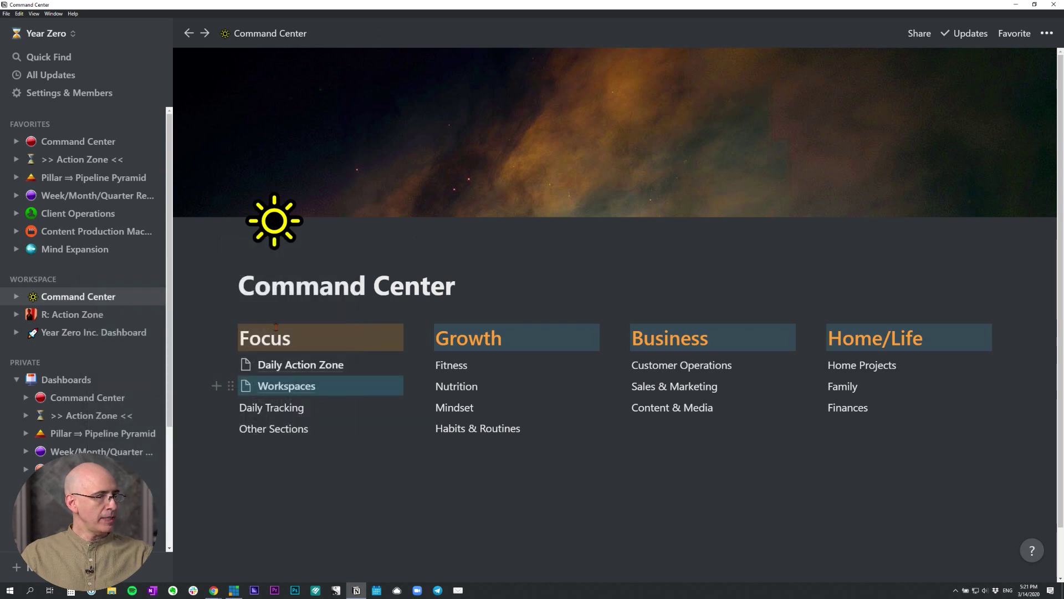
pyautogui.click(230, 407)
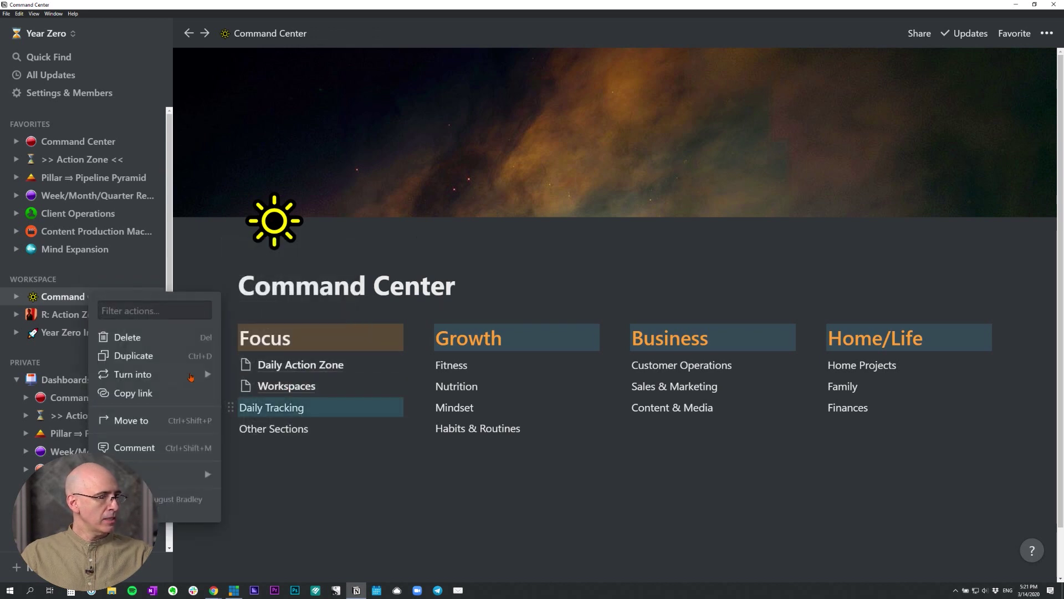
pyautogui.moveTo(189, 377)
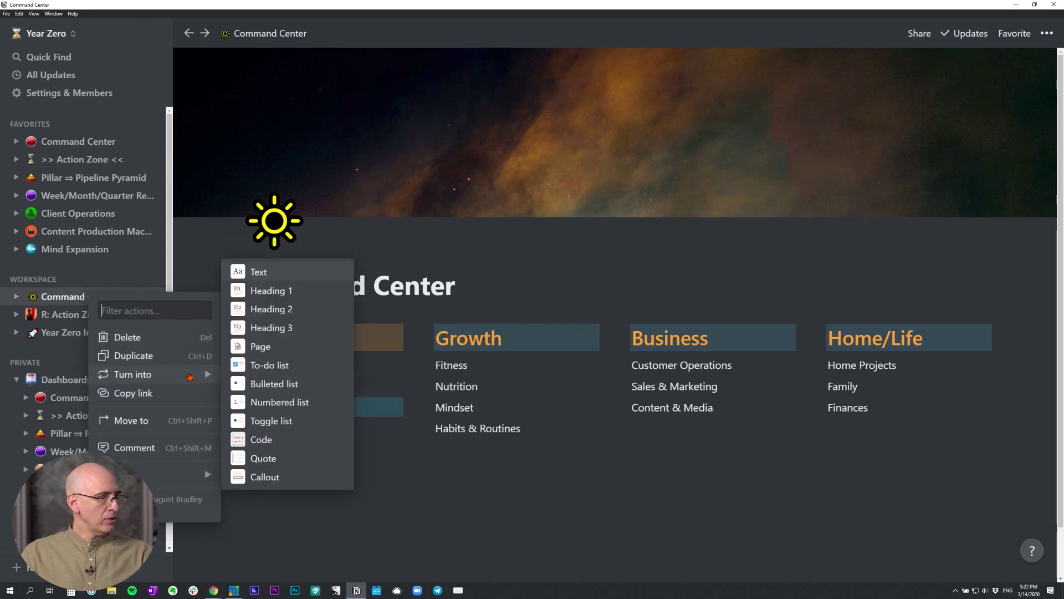
pyautogui.click(266, 348)
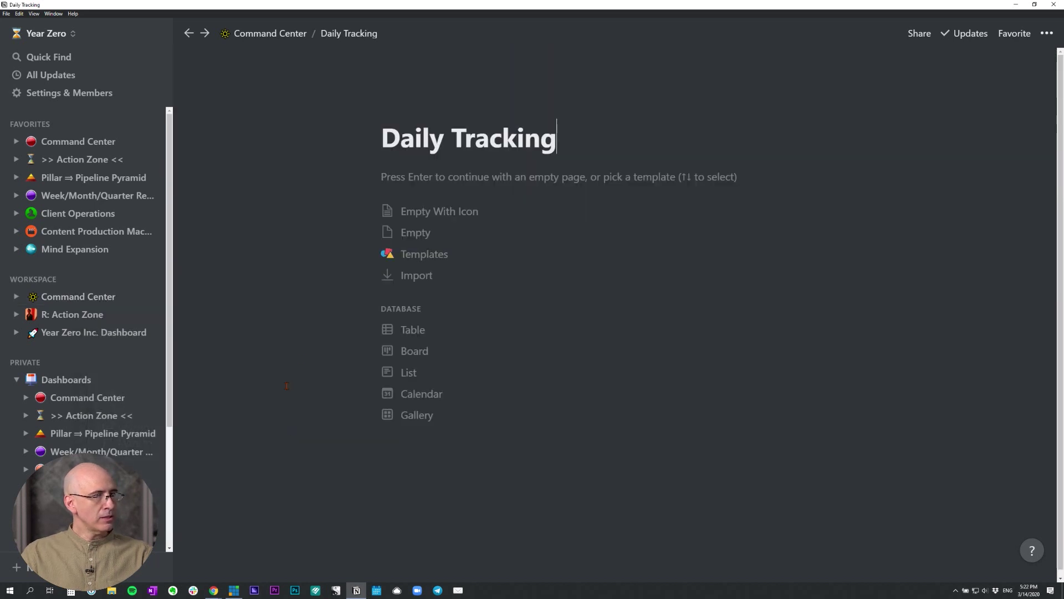
pyautogui.click(412, 331)
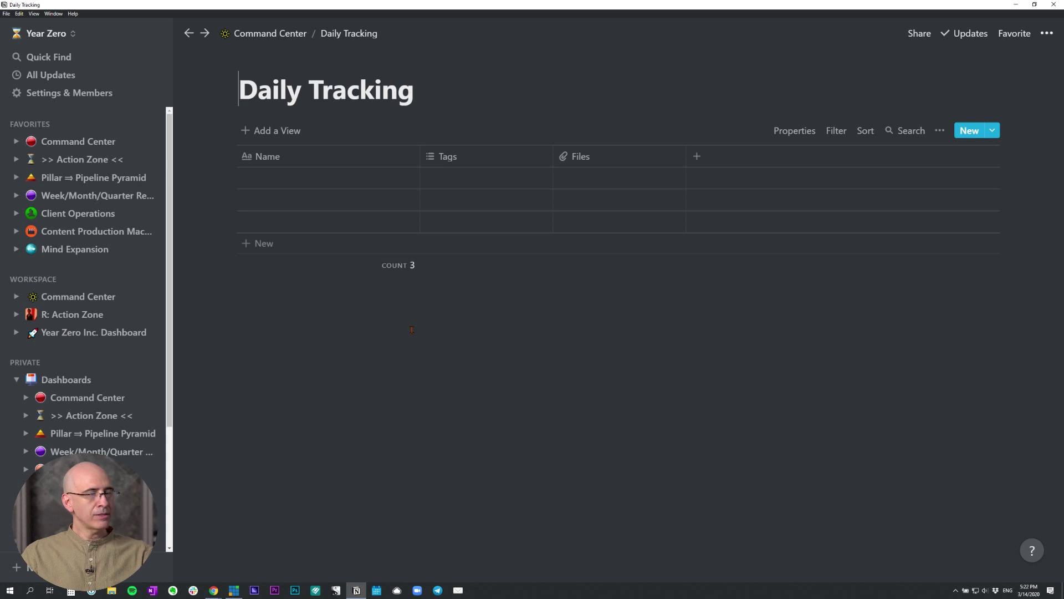
# - Return to Command Center, check the new Workspaces page, and collapse Dashboards in the sidebar
pyautogui.click(263, 35)
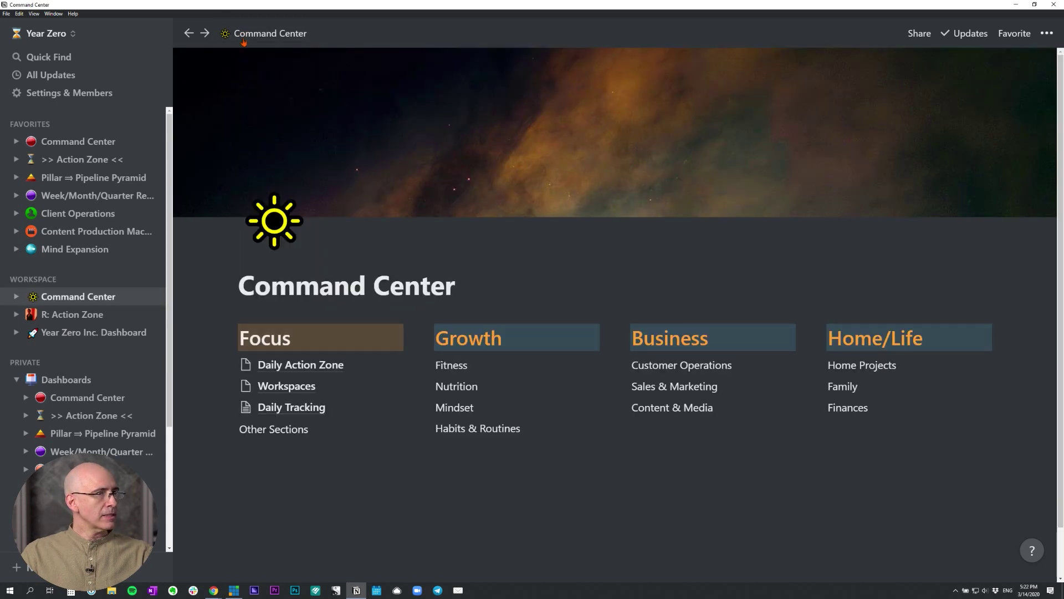
pyautogui.click(286, 386)
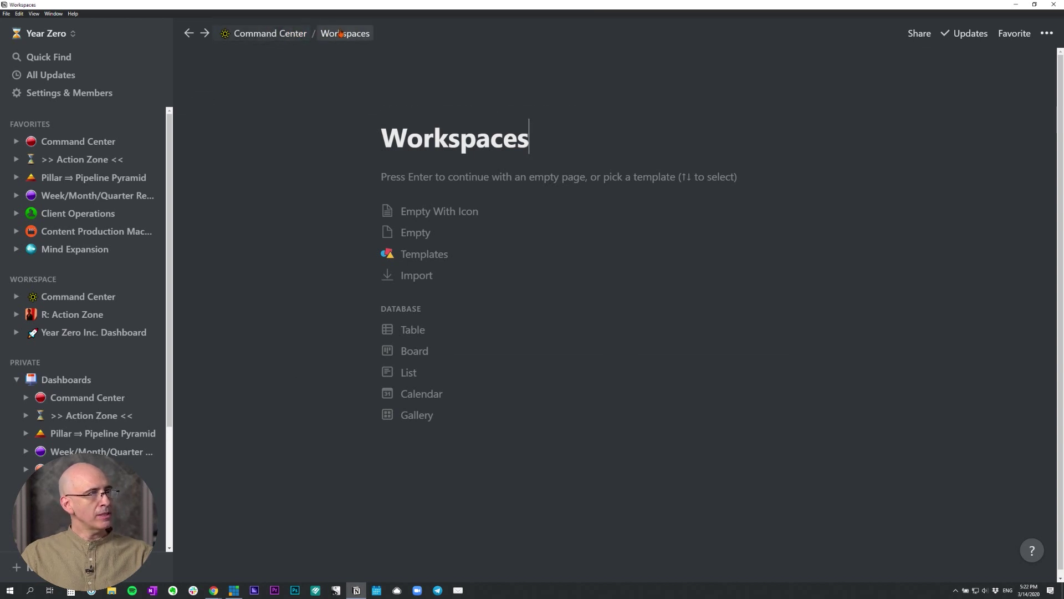
pyautogui.click(295, 32)
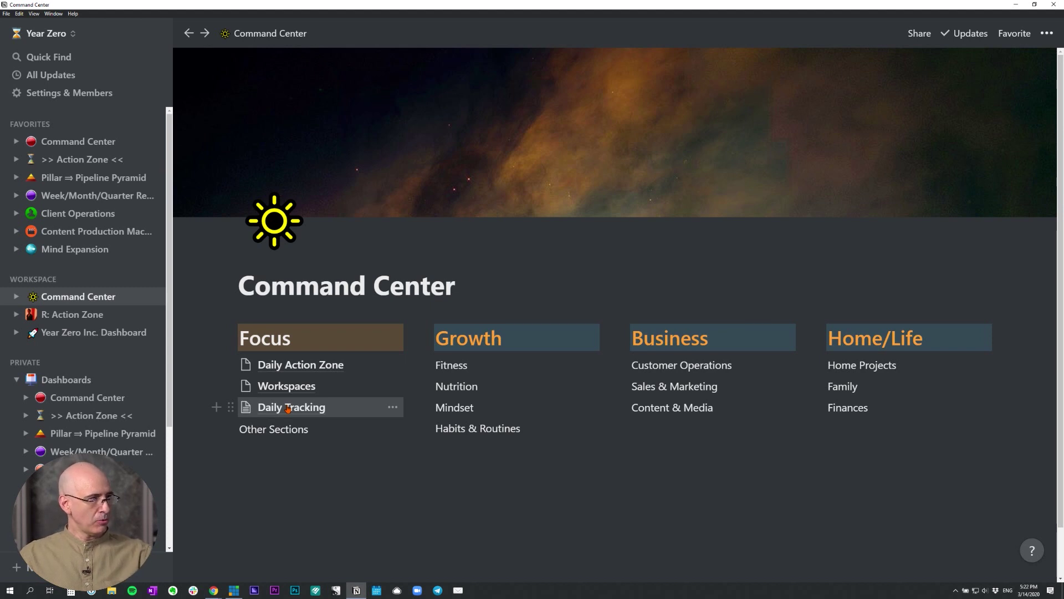
pyautogui.click(16, 381)
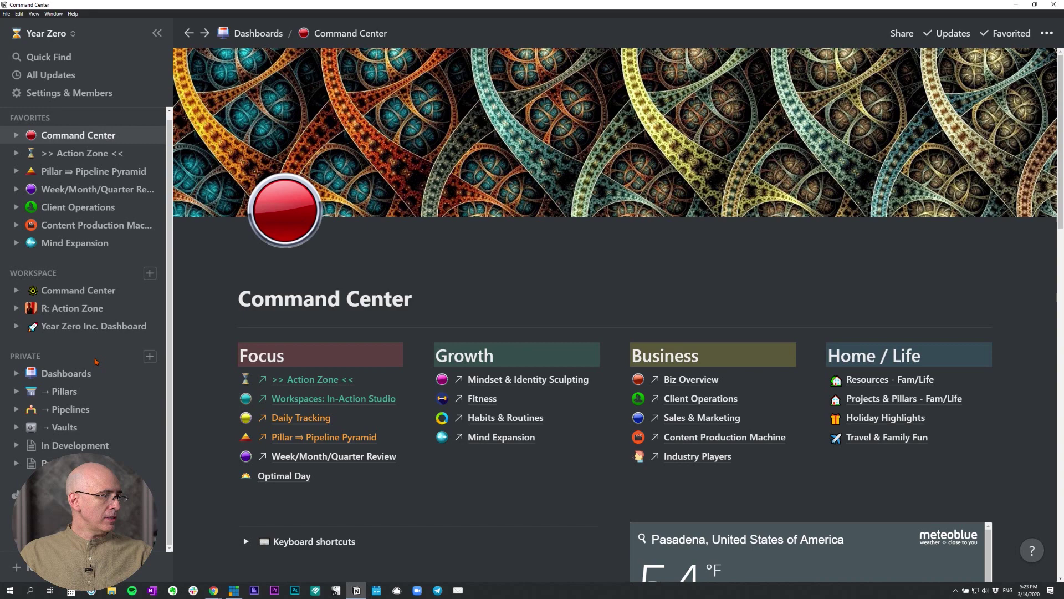
# - Zoom the interface in with Ctrl+=, open the new Command Center page, and expand Pillars
pyautogui.hotkey('ctrl', '+')
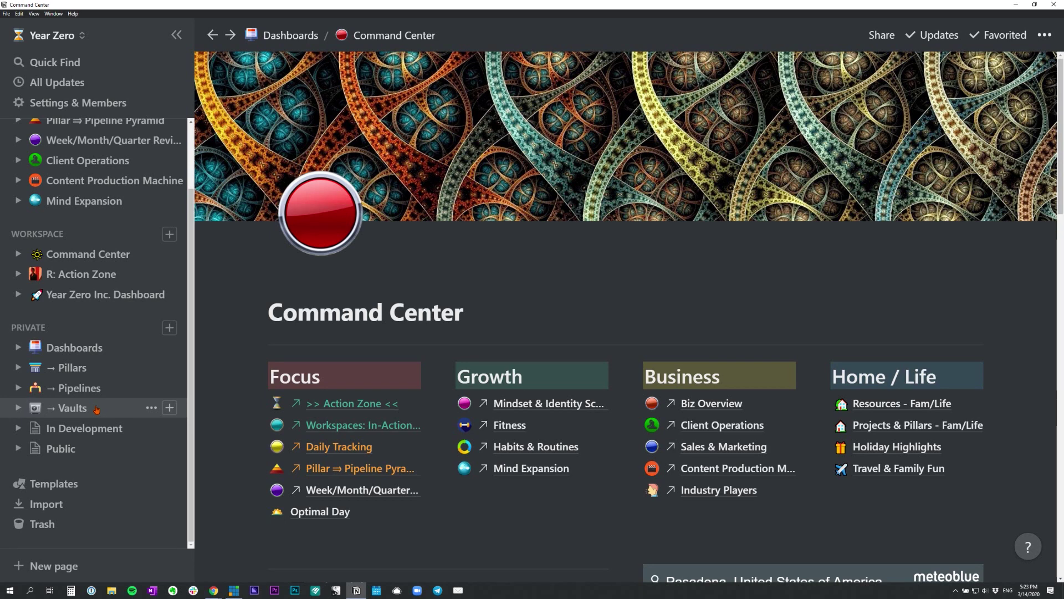
pyautogui.click(19, 348)
pyautogui.click(18, 348)
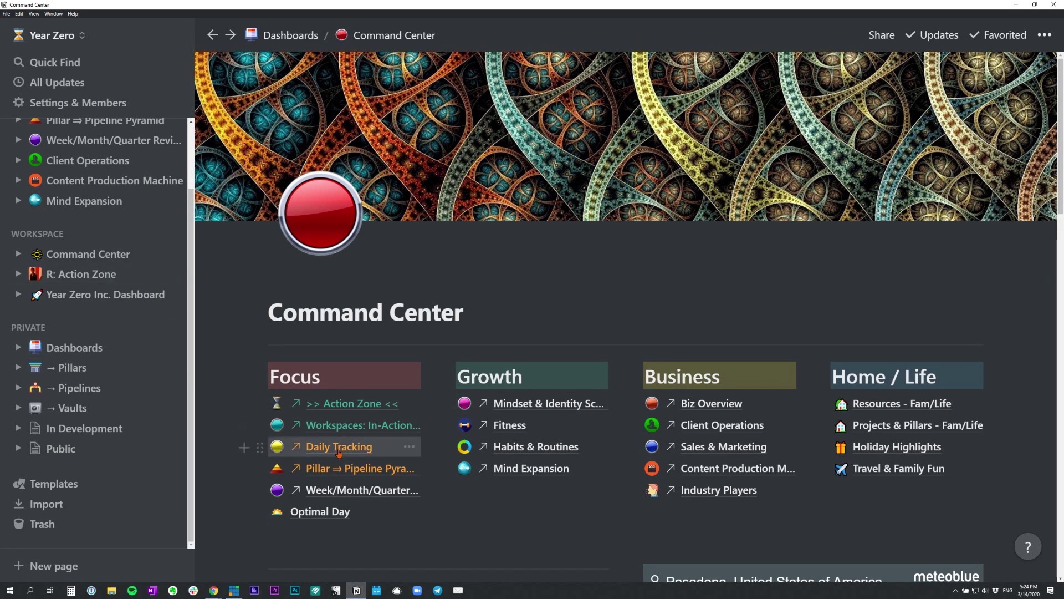
pyautogui.click(81, 256)
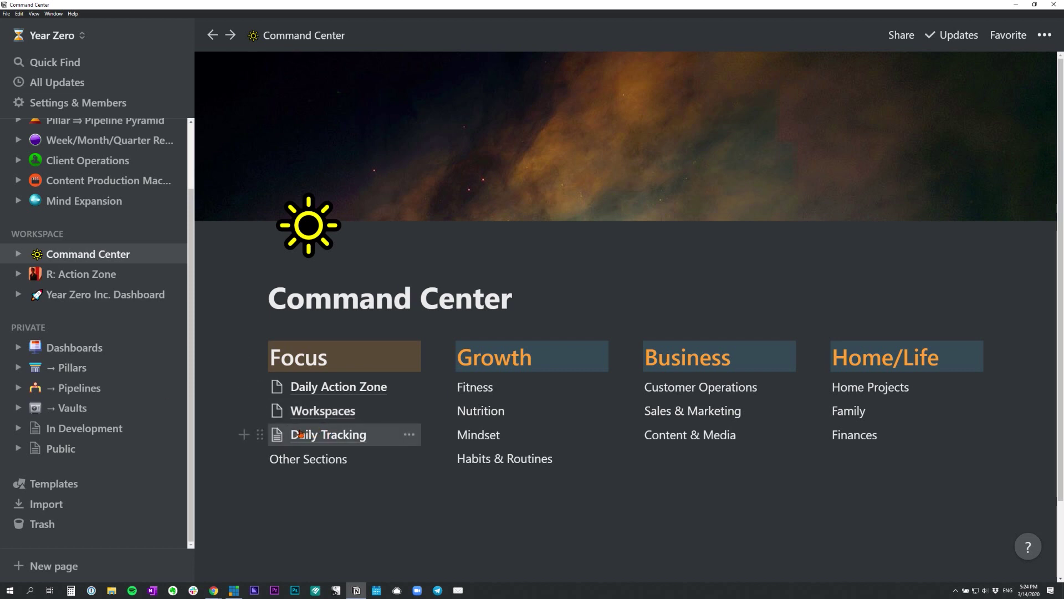
pyautogui.click(19, 368)
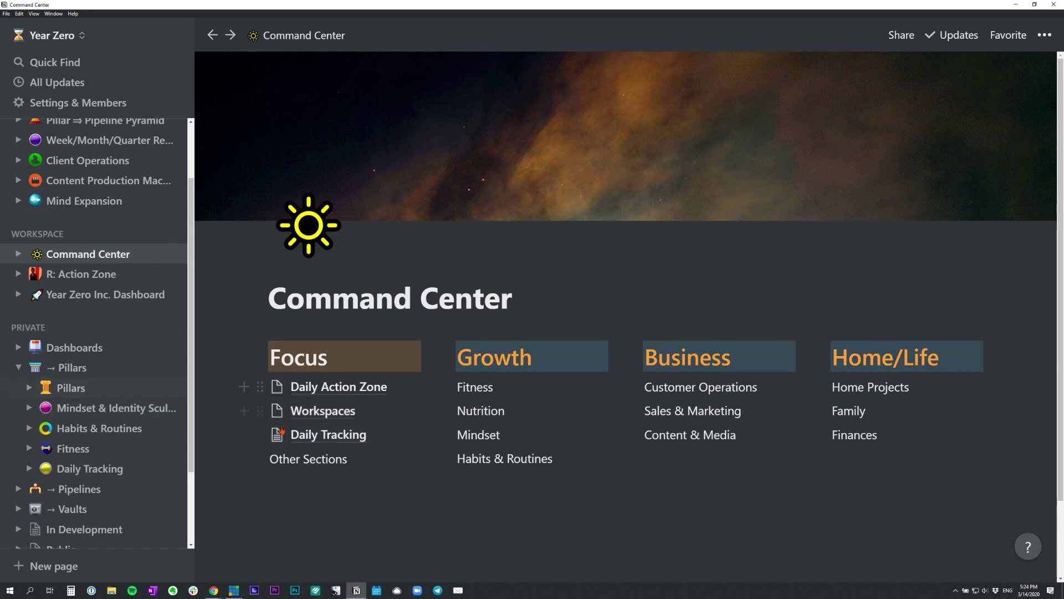
# - Drag the Daily Tracking and Daily Action Zone pages from the Focus column onto Pillars
pyautogui.moveTo(306, 438); pyautogui.dragTo(64, 380)
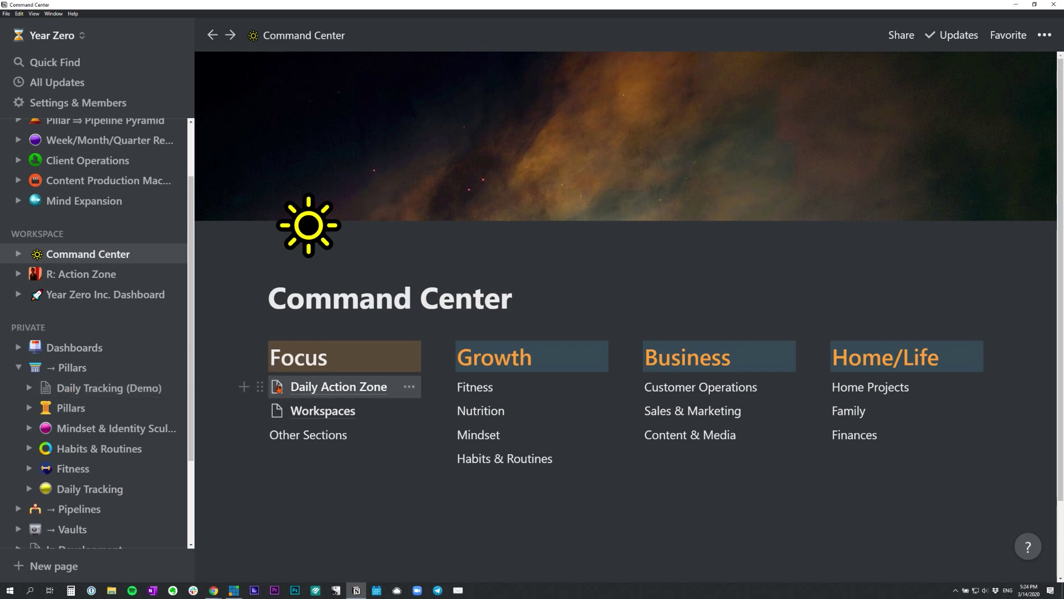
pyautogui.moveTo(240, 386); pyautogui.dragTo(95, 377)
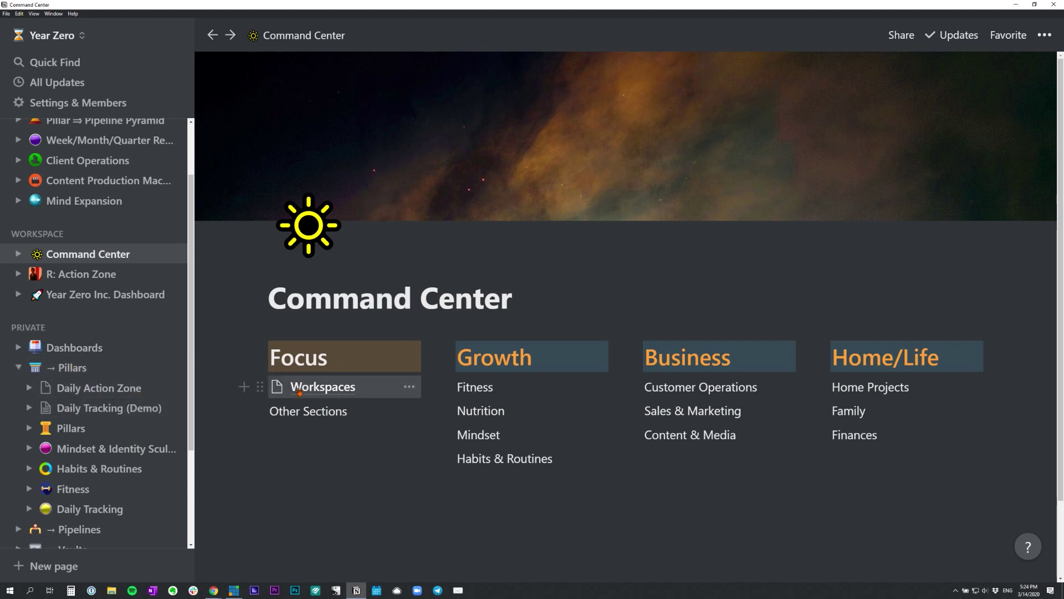
pyautogui.scroll(-1, 293, 398)
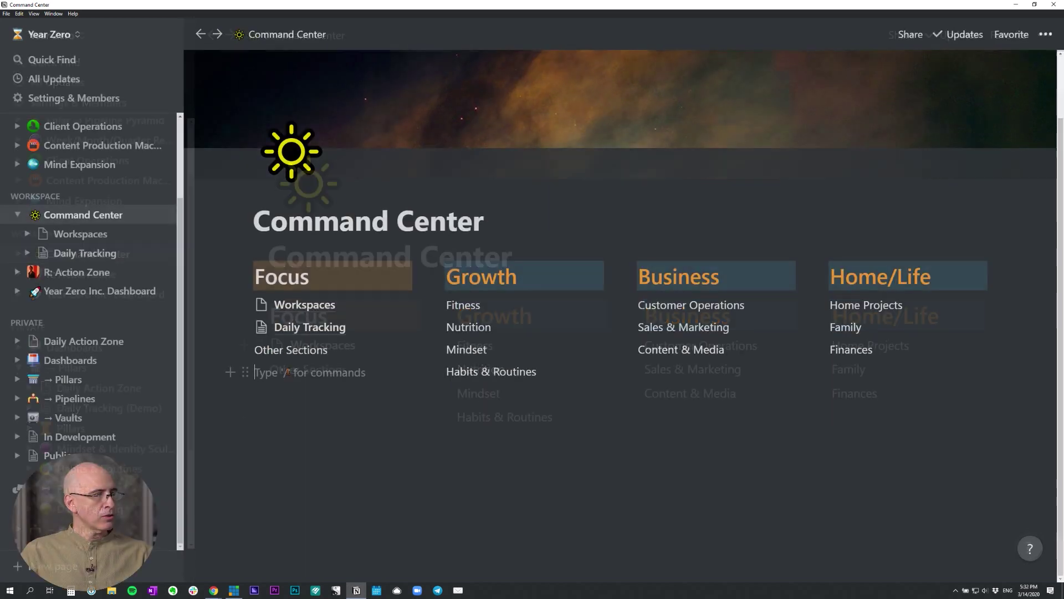
# - Insert a /link to Daily Action Zone, drag it to the top of Focus, and open it
pyautogui.write('/link')
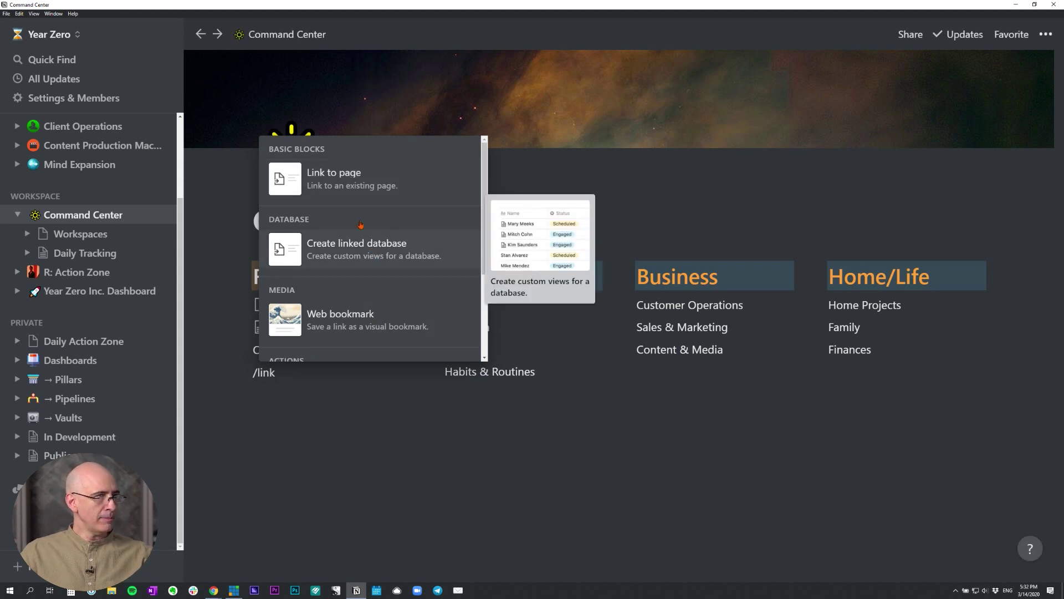
pyautogui.click(338, 175)
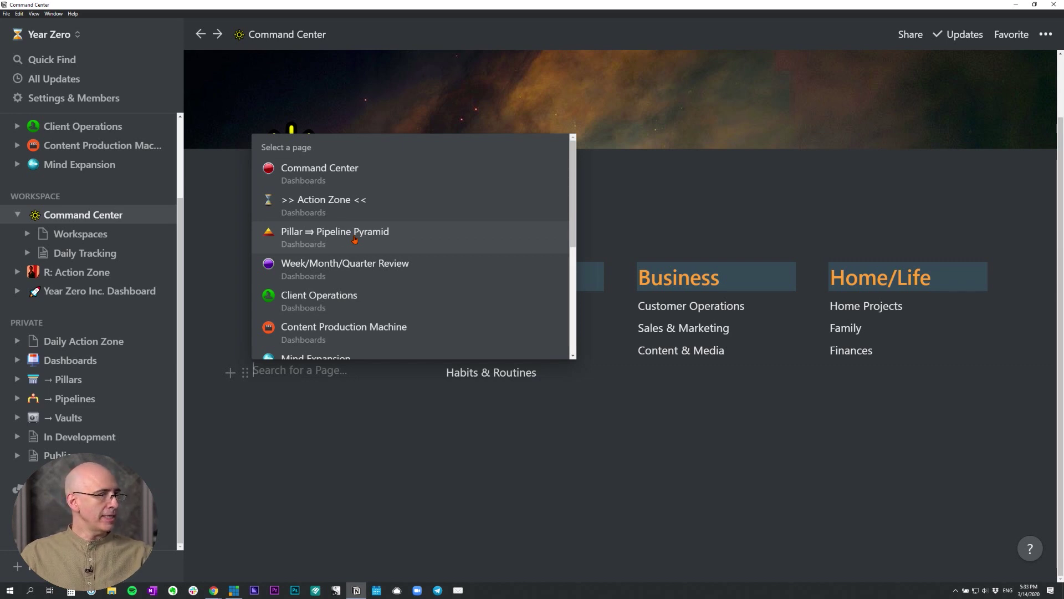
pyautogui.scroll(-3, 355, 238)
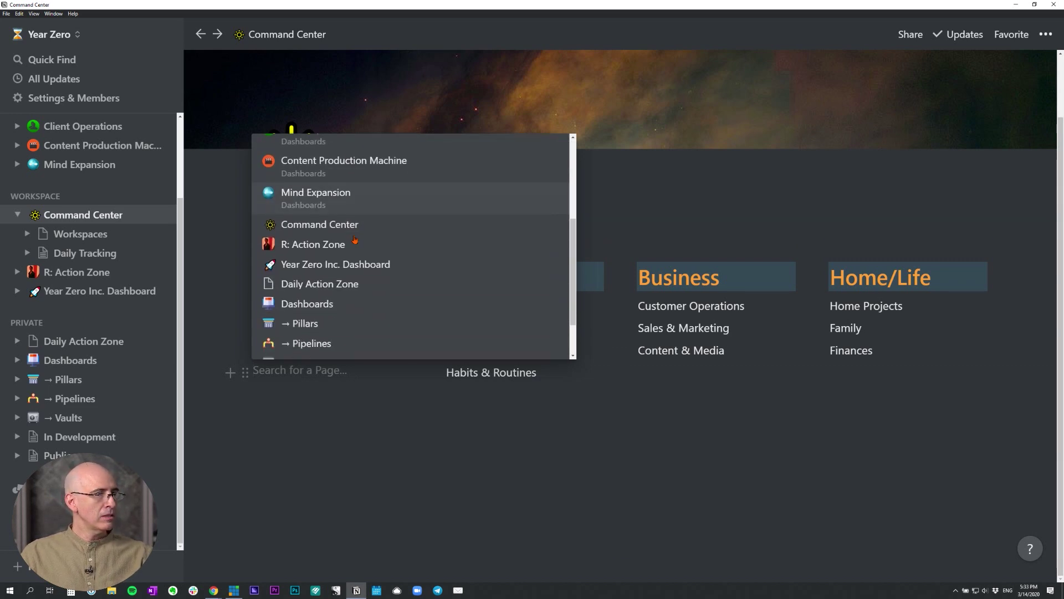
pyautogui.click(321, 284)
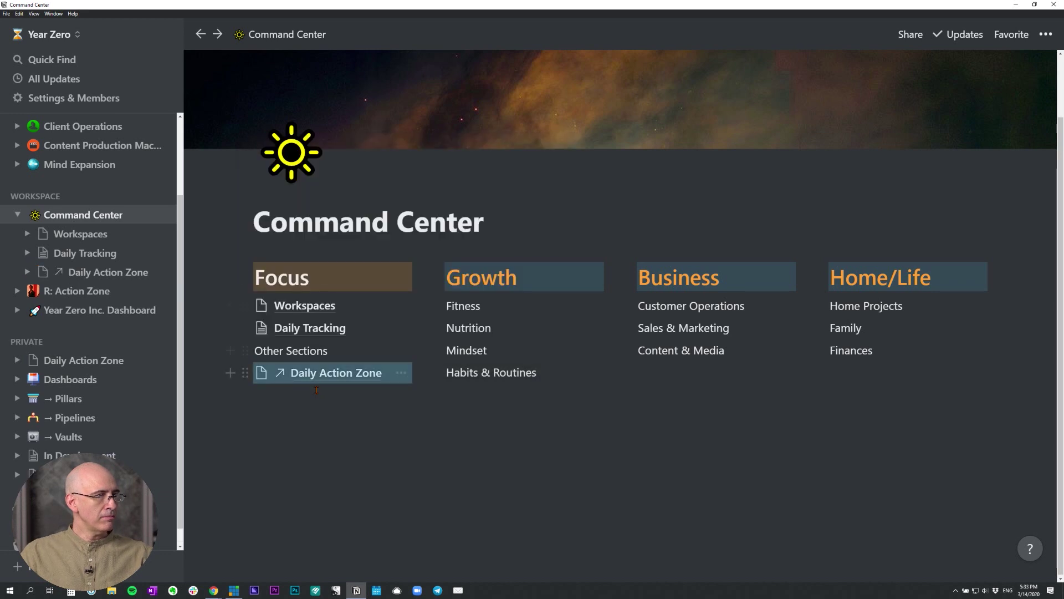
pyautogui.moveTo(244, 372); pyautogui.dragTo(267, 393)
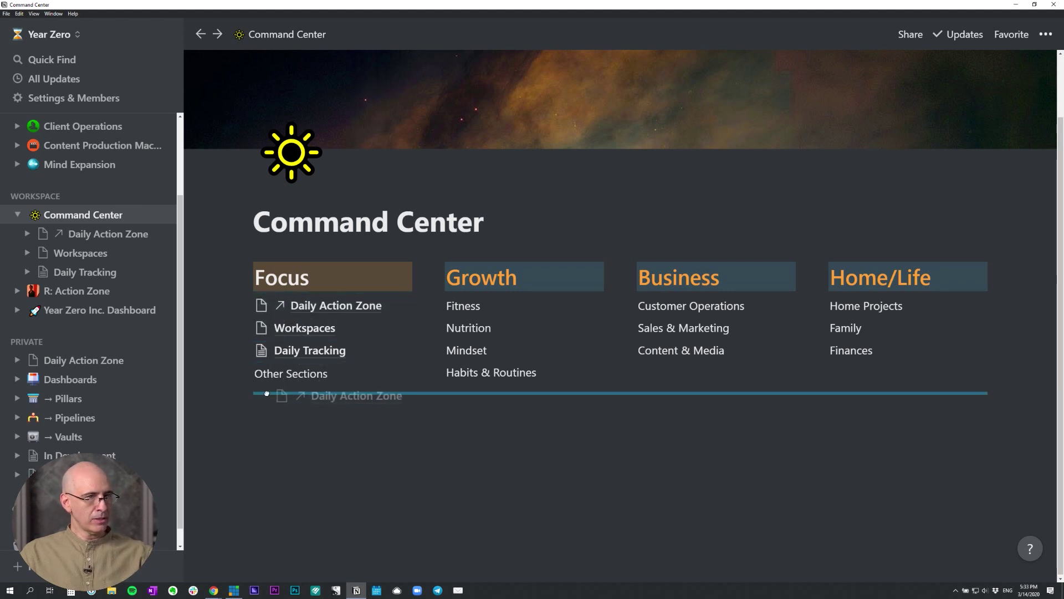
pyautogui.moveTo(267, 394); pyautogui.dragTo(255, 293)
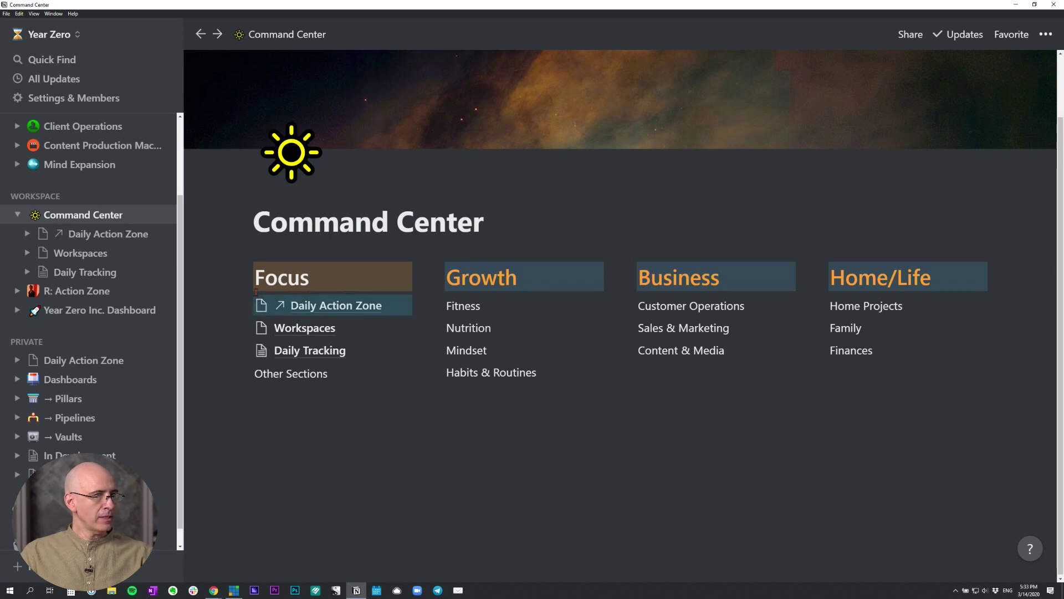
pyautogui.click(329, 305)
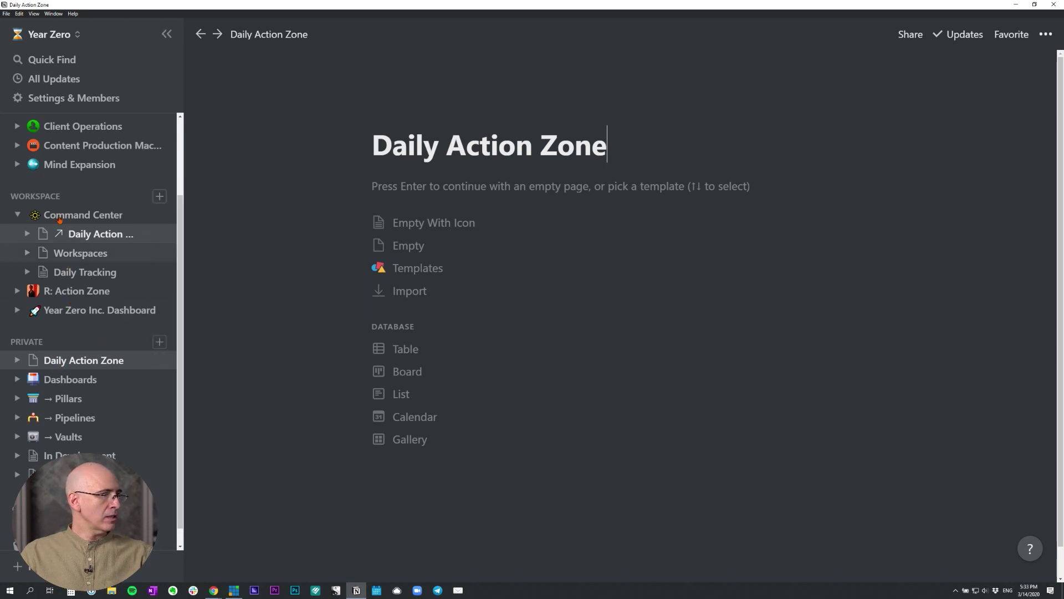
# - Back on Command Center, move Daily Tracking into private pages and add a line below Other Sections
pyautogui.scroll(1, 57, 166)
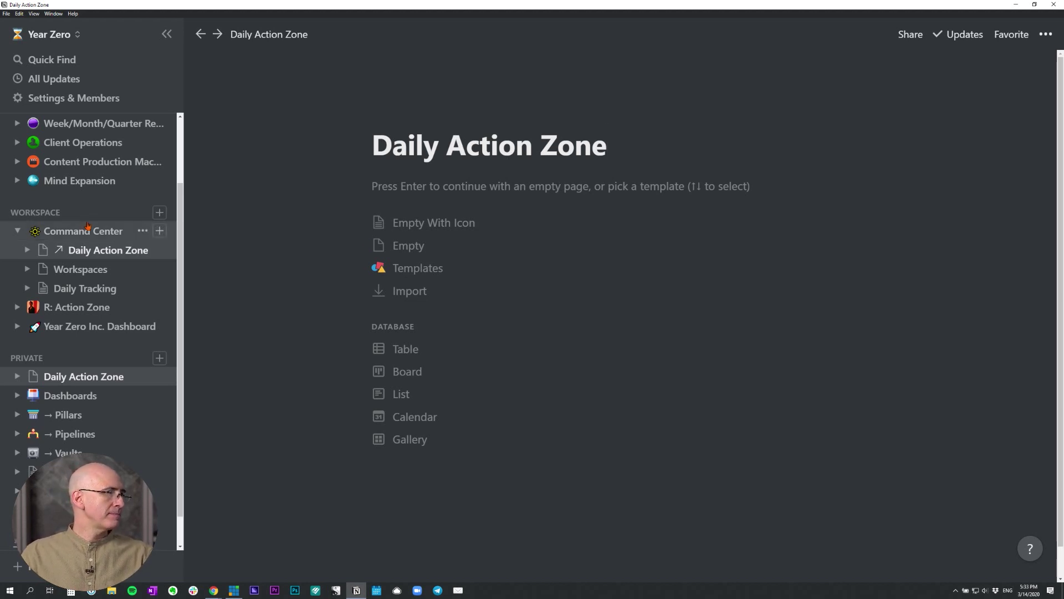
pyautogui.click(88, 226)
pyautogui.moveTo(243, 350); pyautogui.dragTo(85, 331)
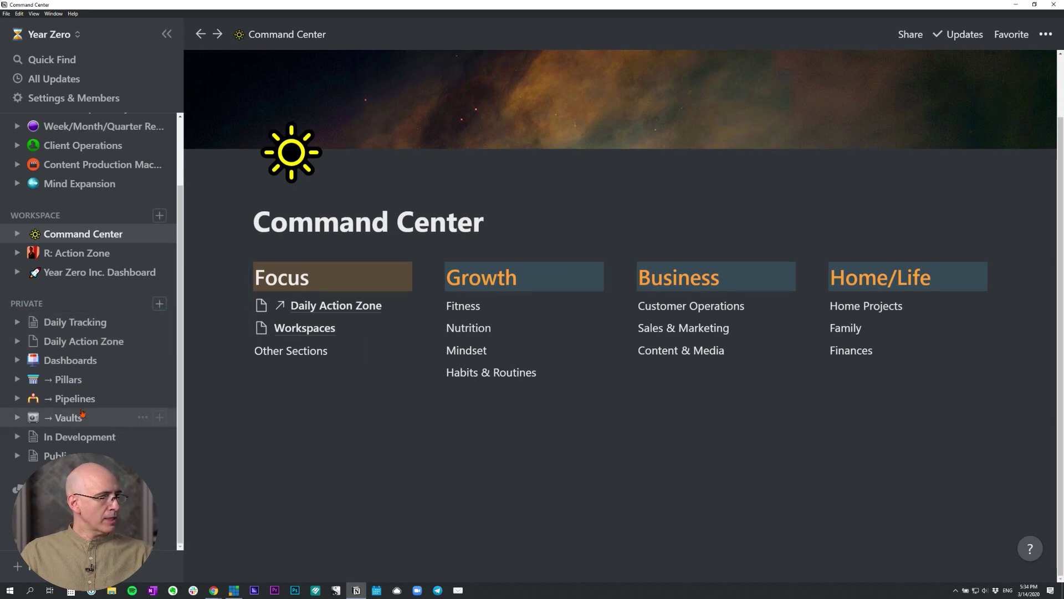
pyautogui.click(296, 371)
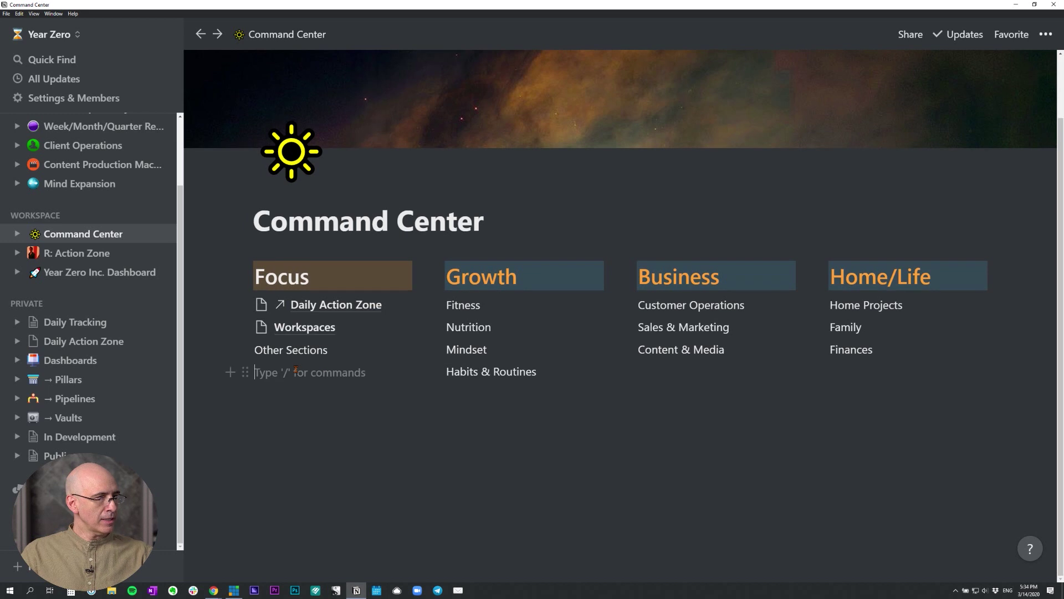
# - Insert a linked view of a database under Other Sections via /link
pyautogui.write('/link')
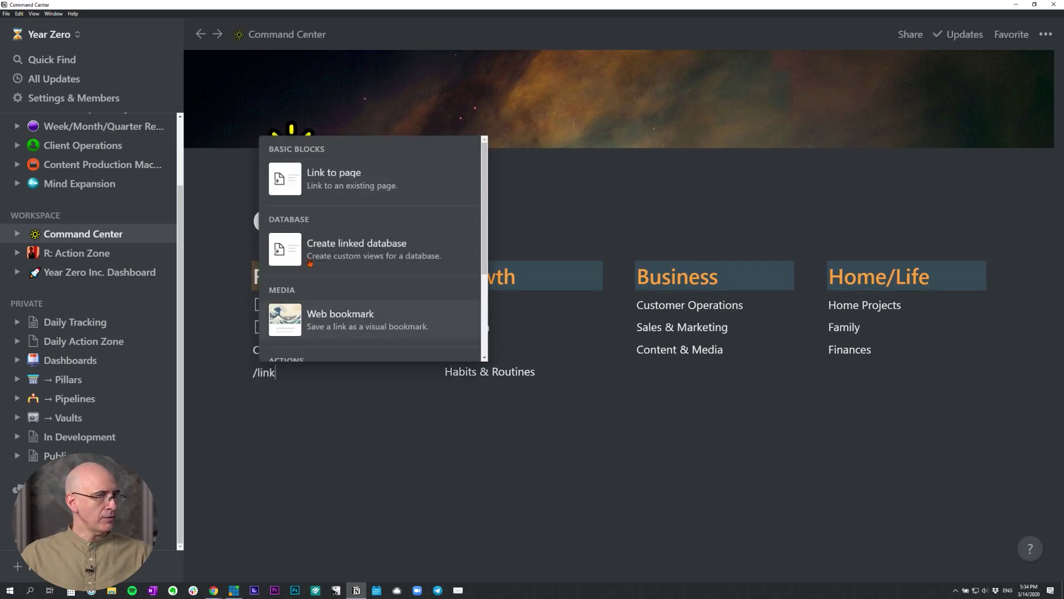
pyautogui.click(406, 247)
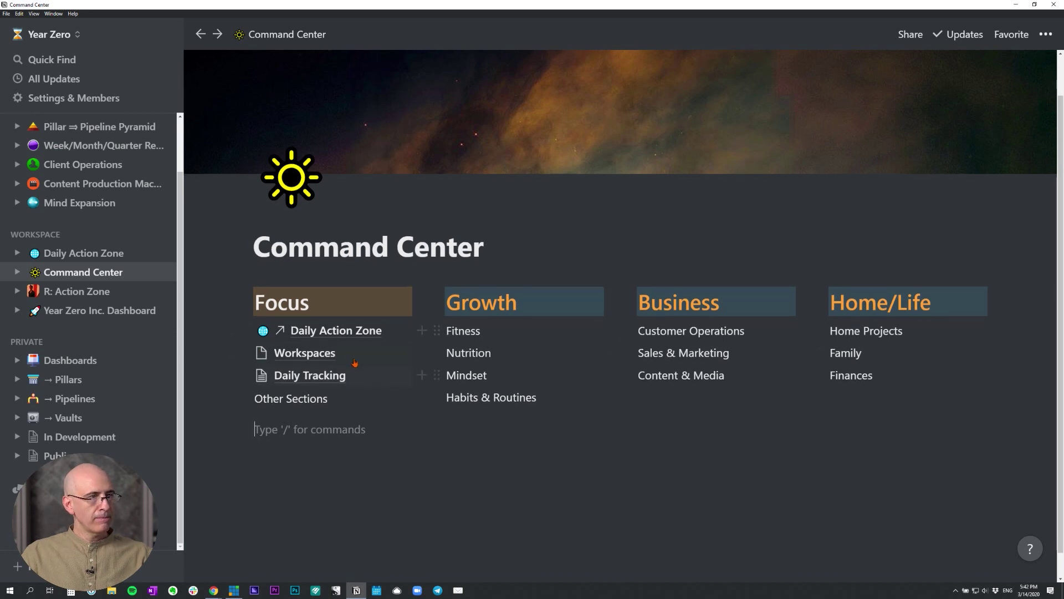
pyautogui.scroll(-1, 349, 360)
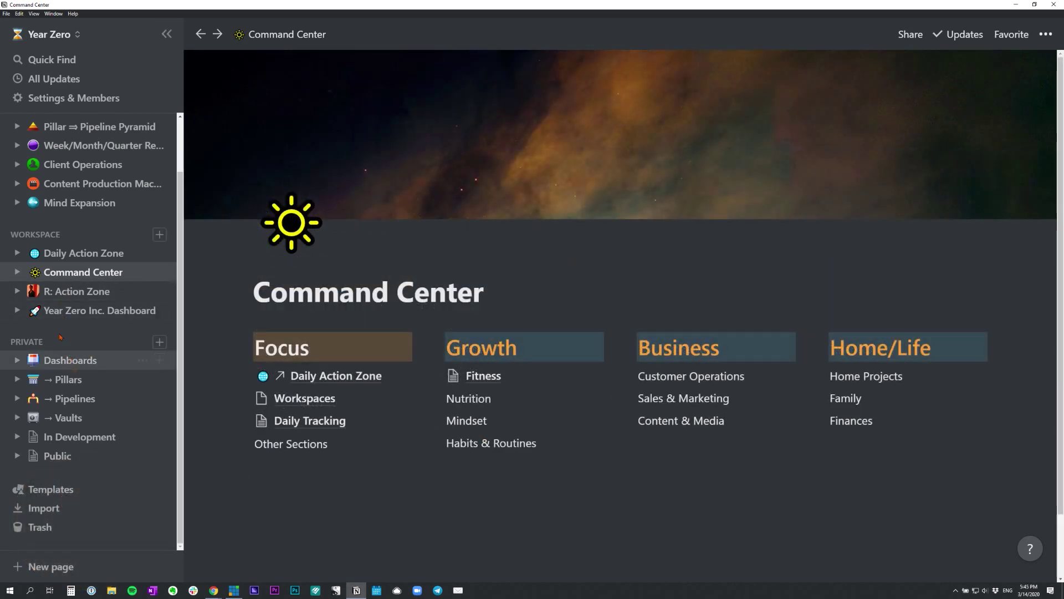
# - Open Dashboards > Command Center, scroll past the weather widget, and expand the Keyboard shortcuts toggle
pyautogui.click(17, 360)
pyautogui.click(72, 379)
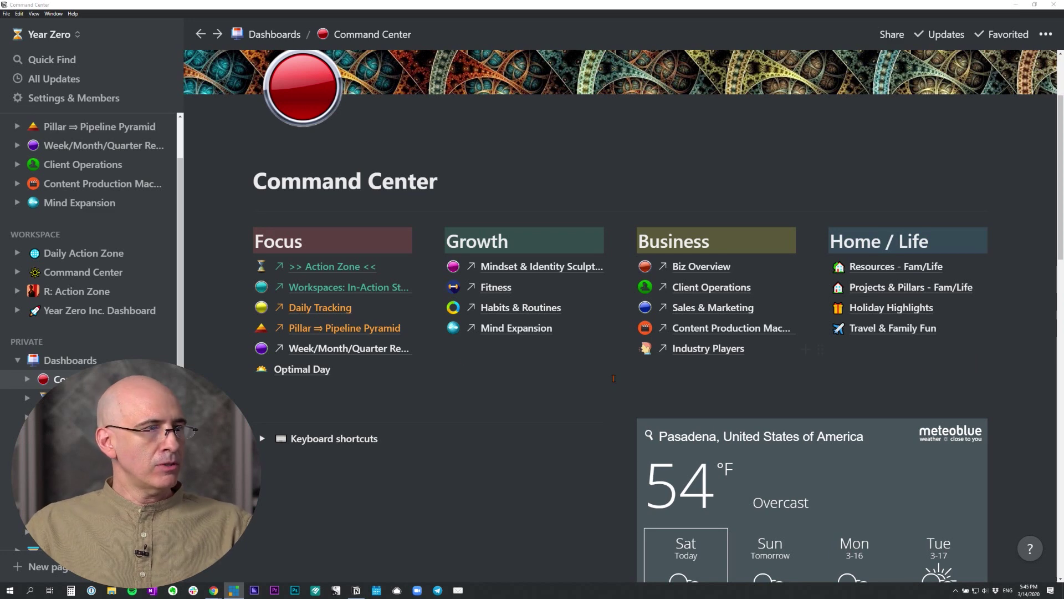
pyautogui.scroll(1, 920, 281)
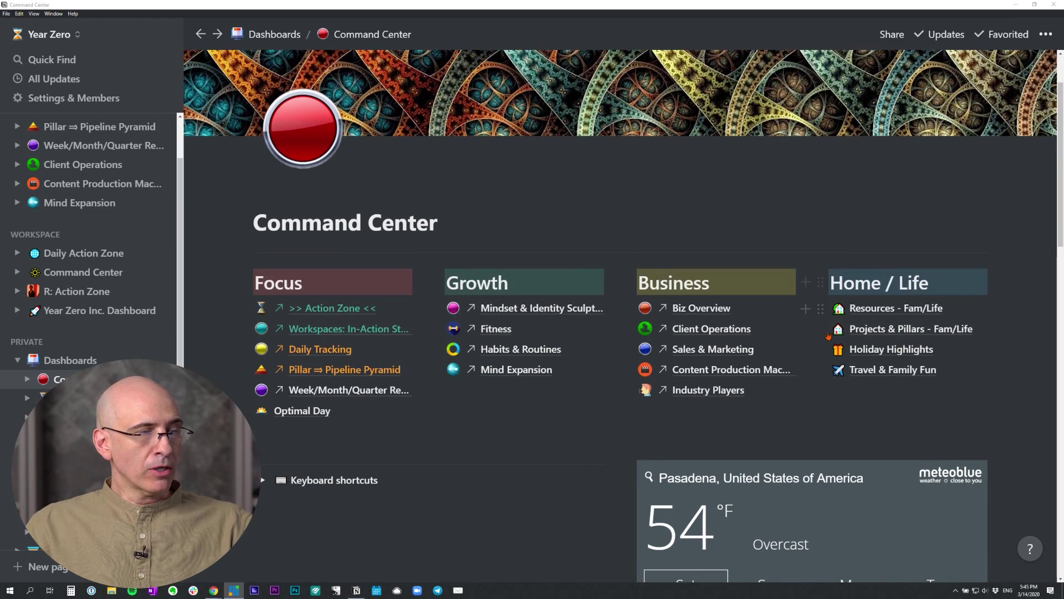
pyautogui.scroll(-3, 598, 285)
pyautogui.scroll(2, 598, 285)
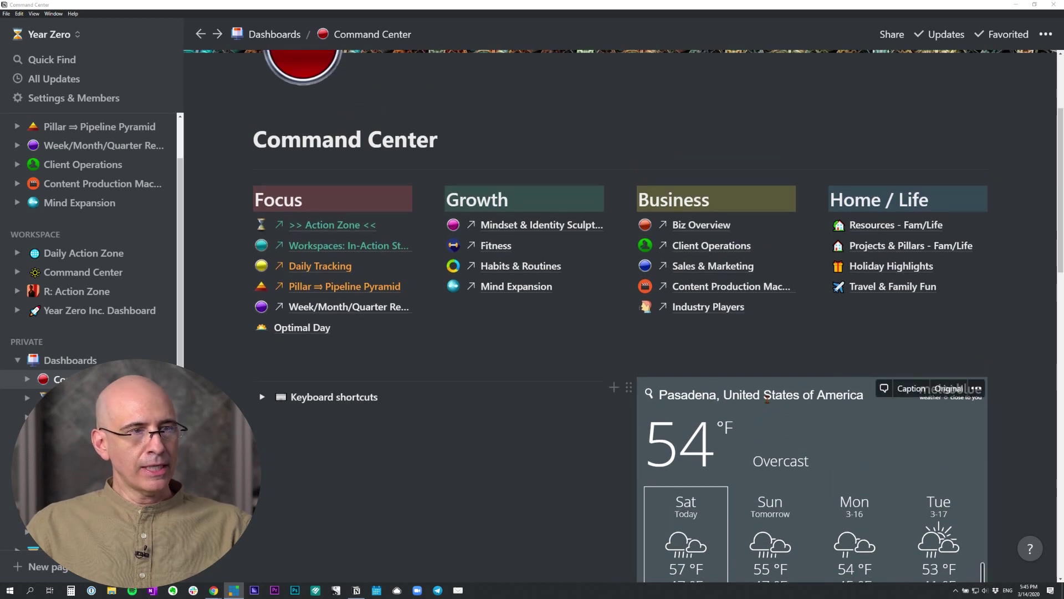
pyautogui.scroll(-2, 758, 416)
pyautogui.scroll(4, 783, 368)
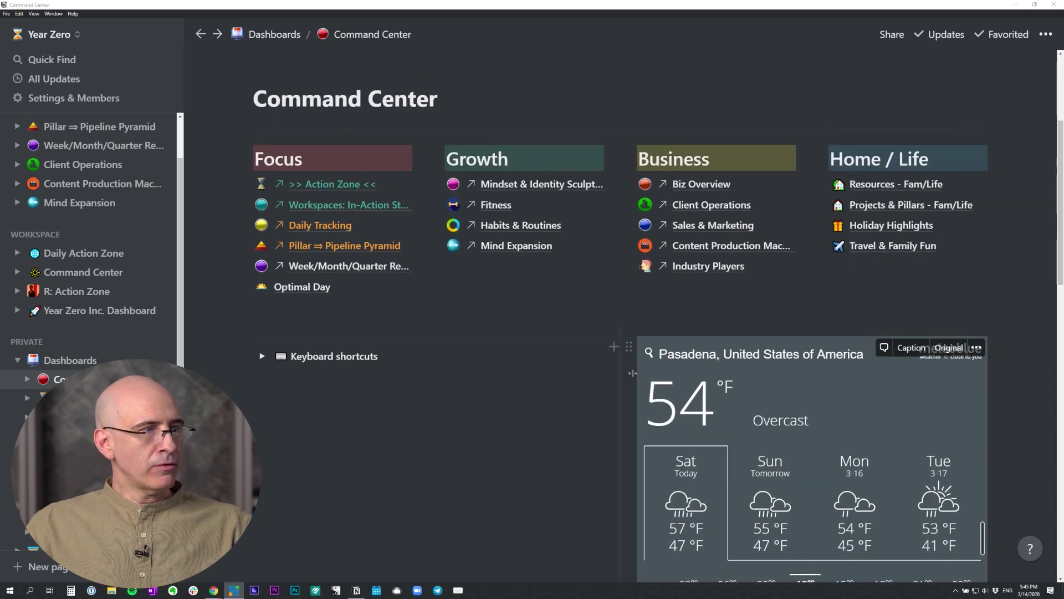
pyautogui.scroll(-2, 545, 385)
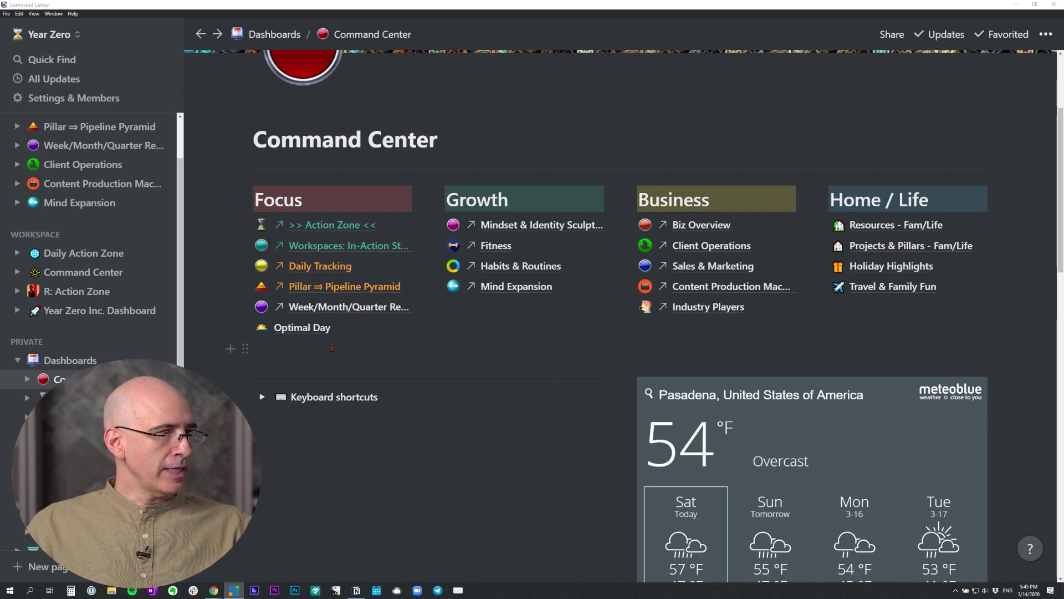
pyautogui.scroll(-2, 319, 314)
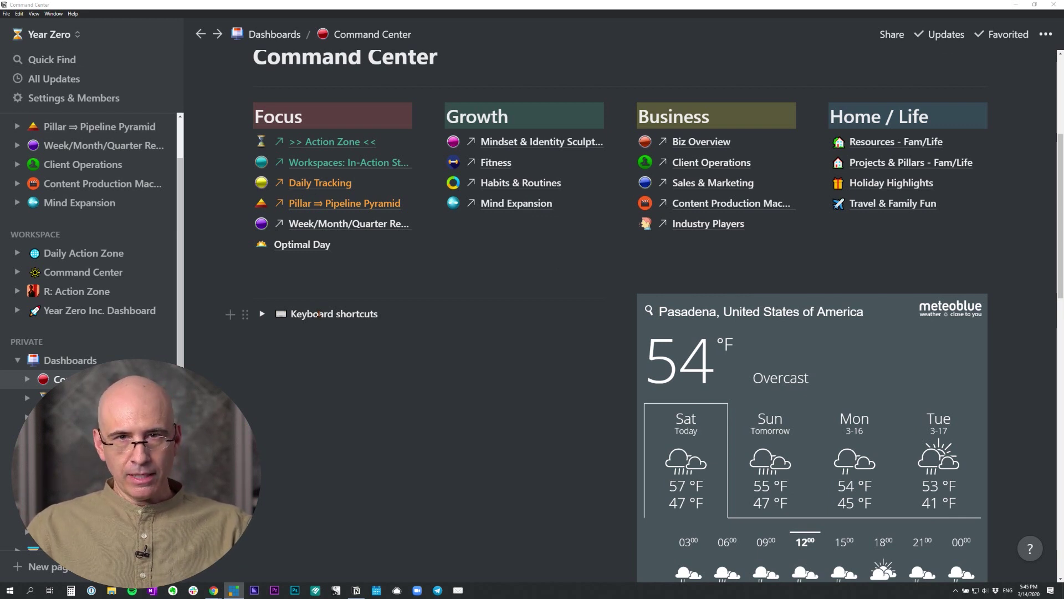
pyautogui.click(261, 314)
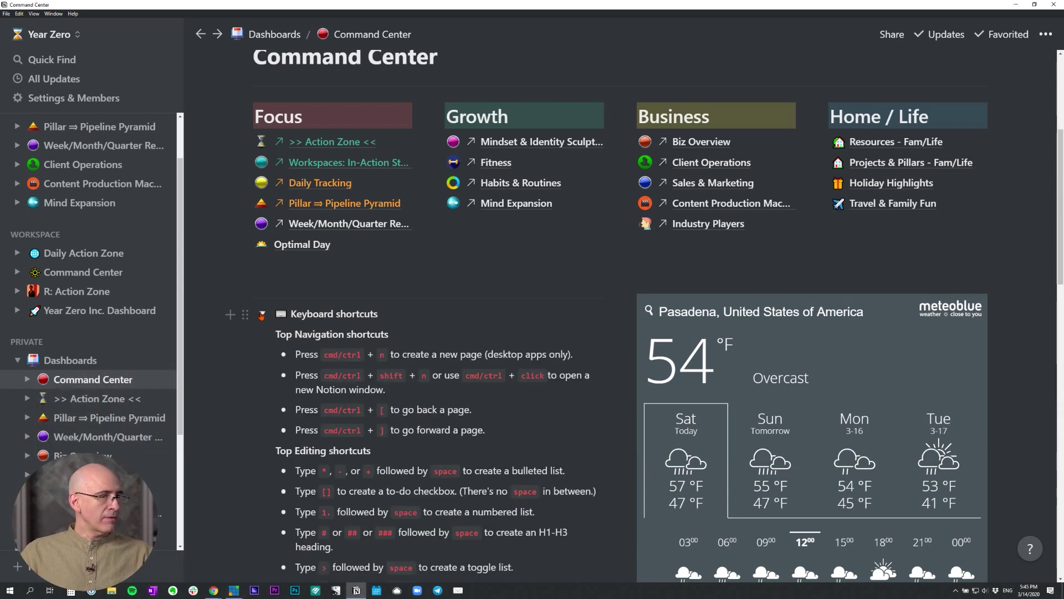
pyautogui.scroll(-3, 261, 313)
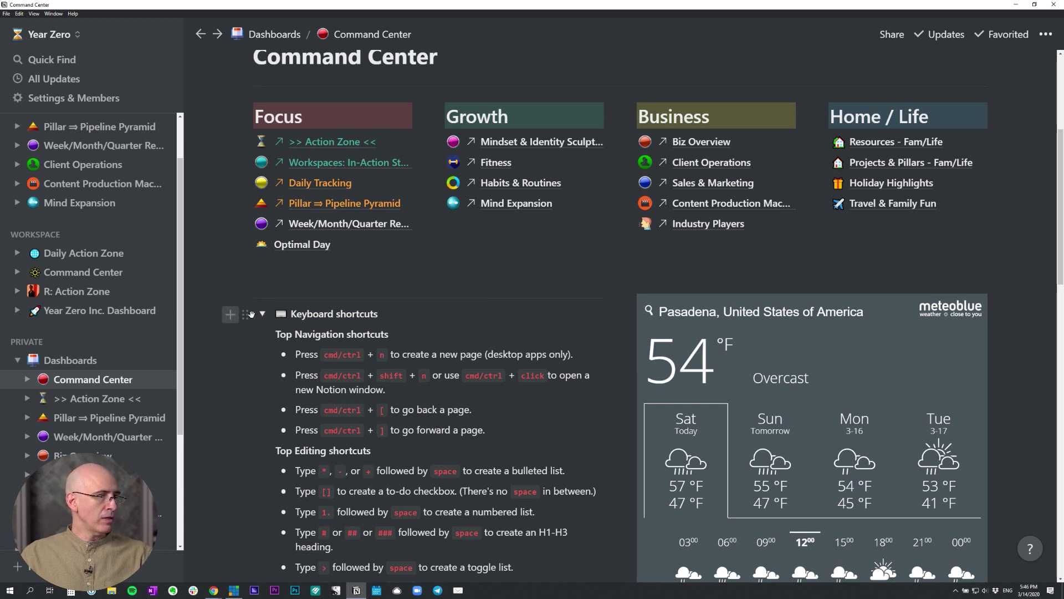
# - Collapse the old Keyboard shortcuts section and add empty lines below Optimal Day
pyautogui.click(262, 314)
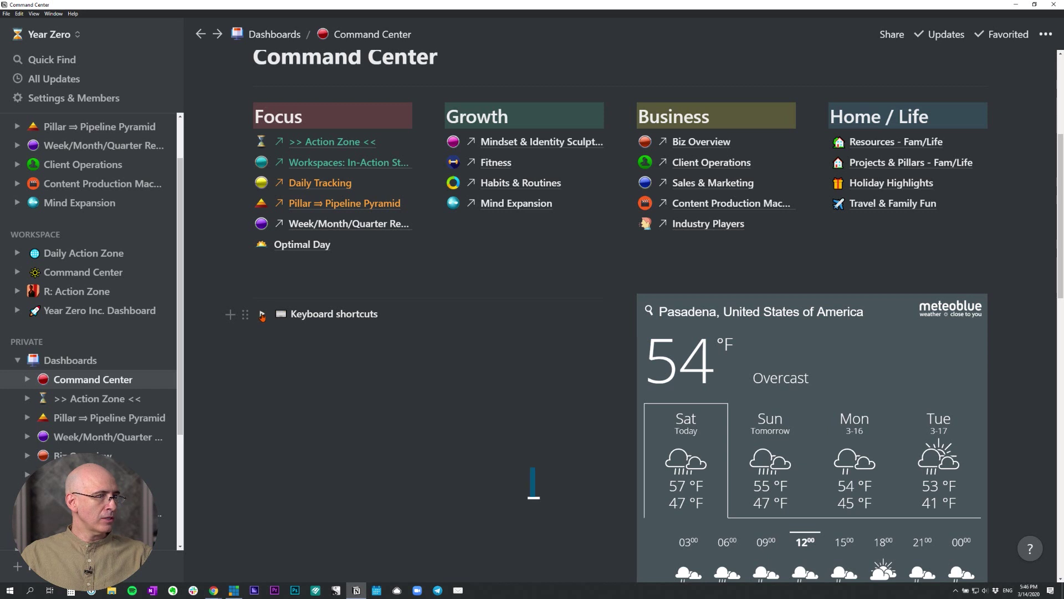
pyautogui.click(231, 315)
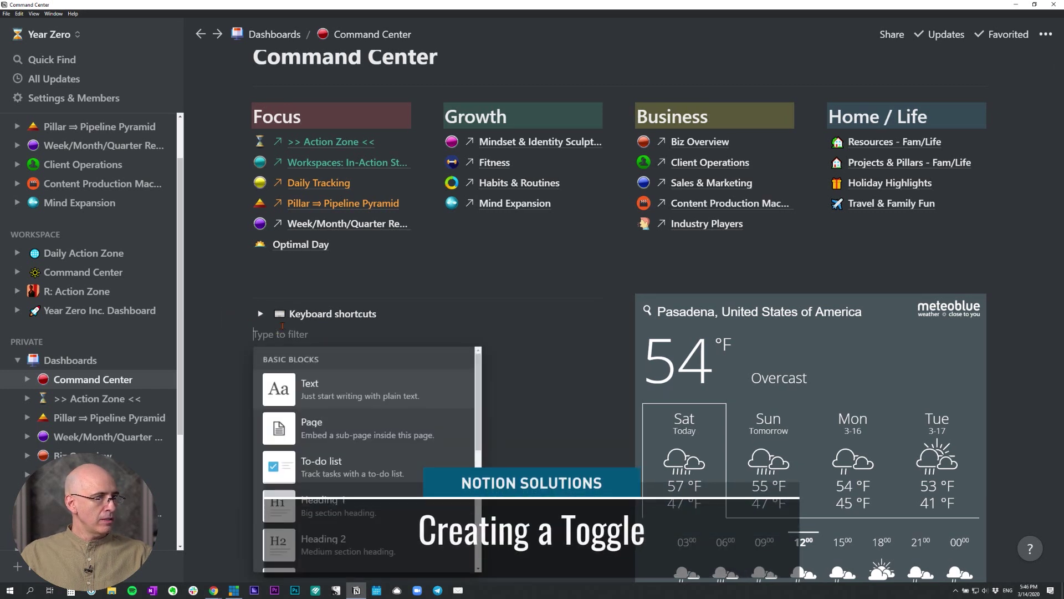
pyautogui.press('Escape')
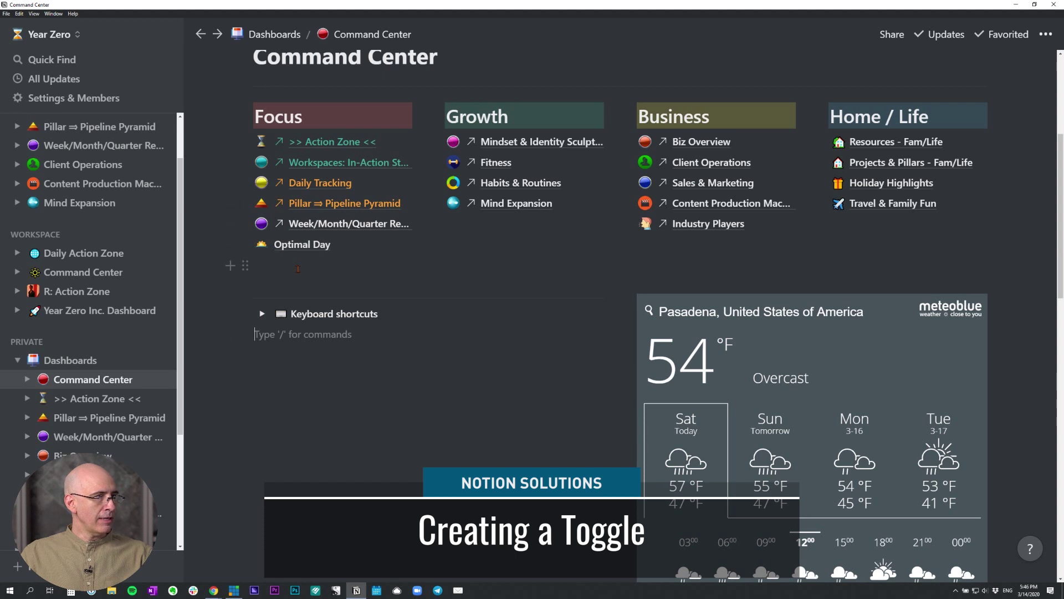
pyautogui.click(268, 261)
pyautogui.press('BackSpace')
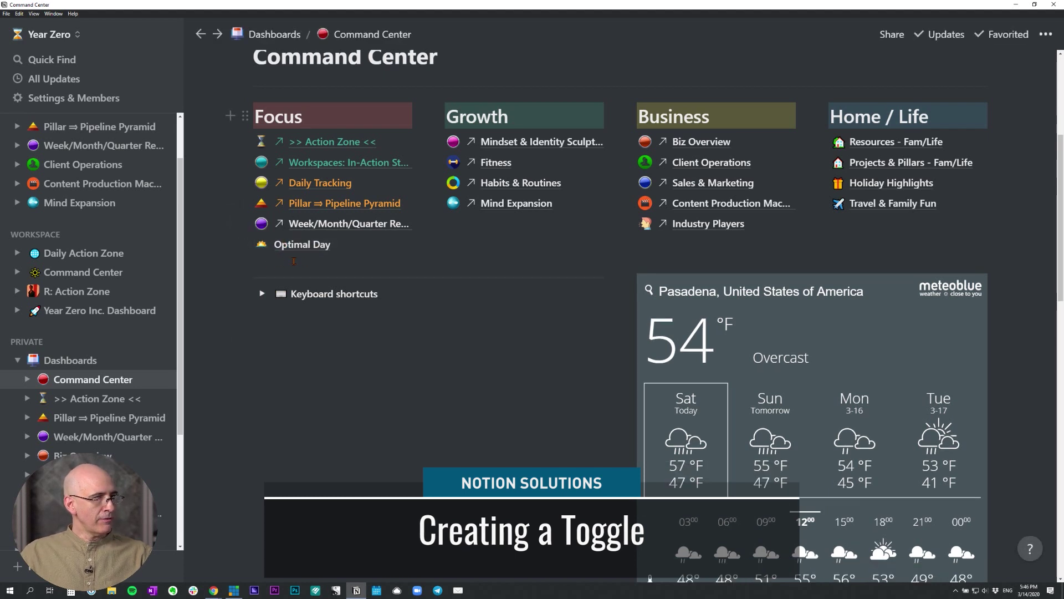
pyautogui.scroll(1, 277, 261)
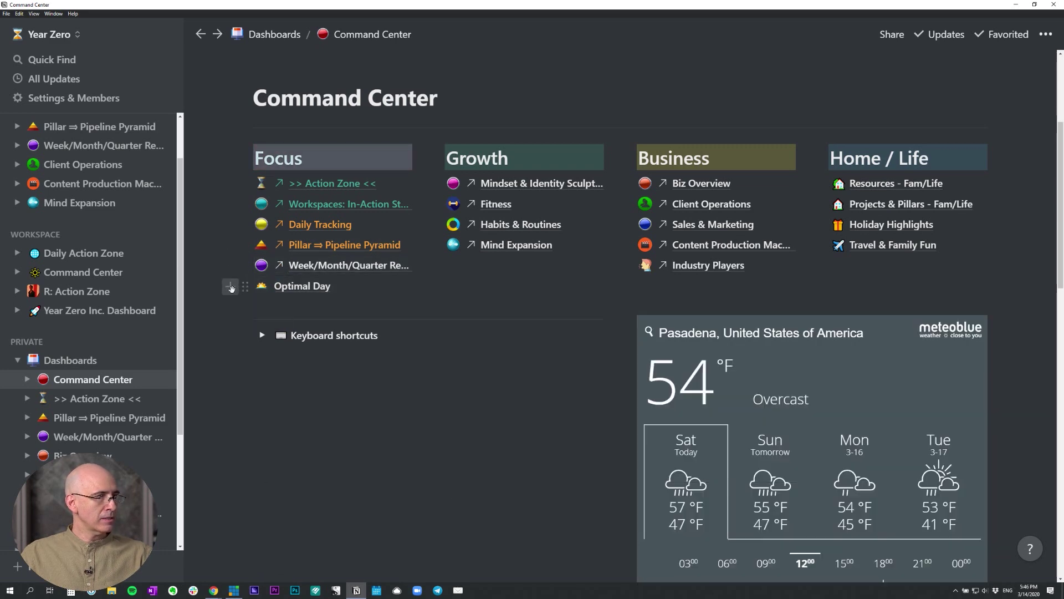
pyautogui.click(230, 287)
pyautogui.click(294, 309)
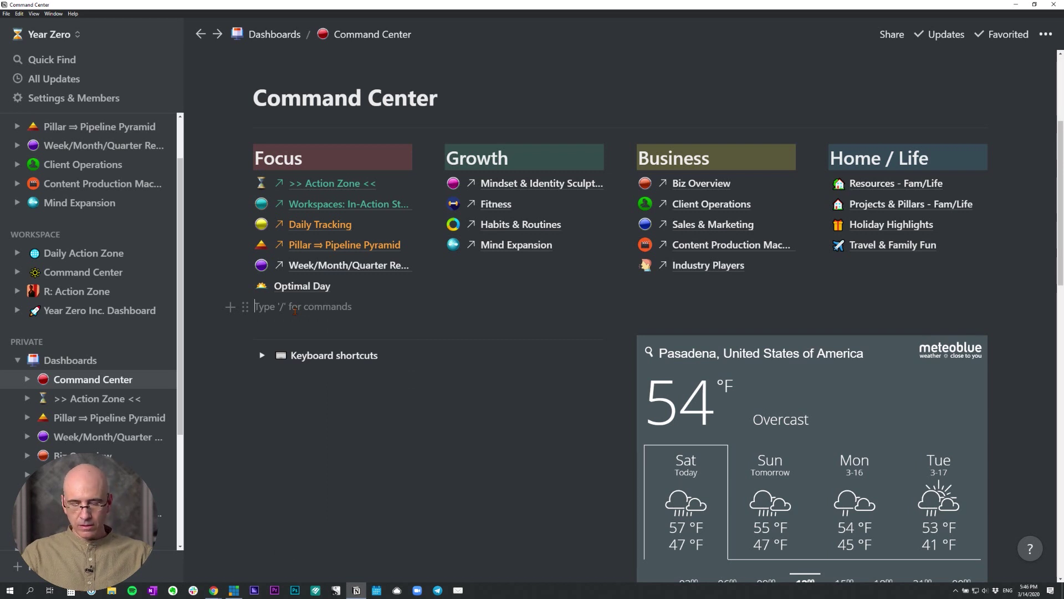
pyautogui.press('Return')
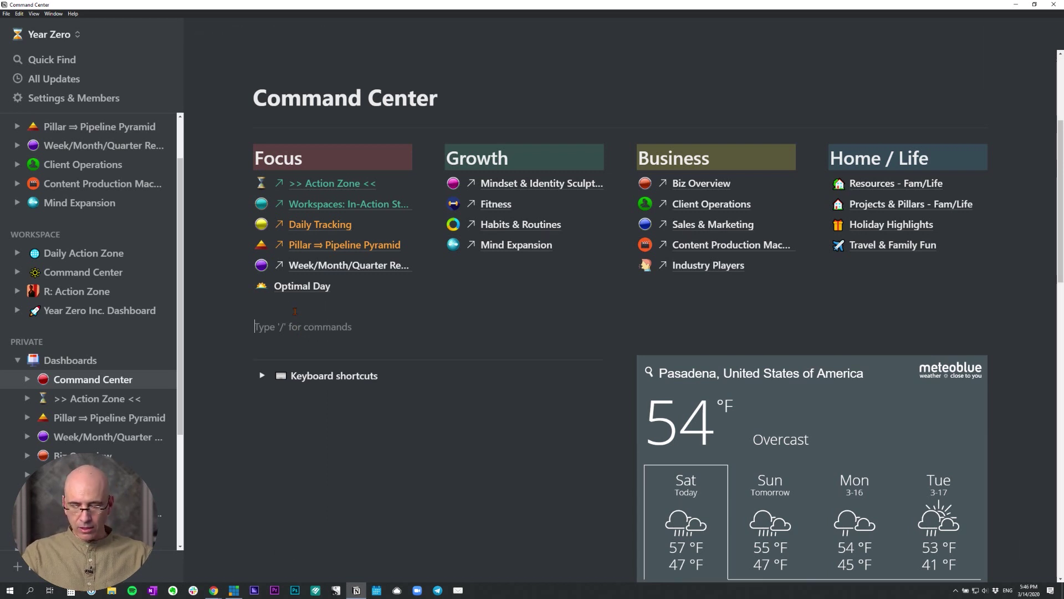
# - Turn the empty line into a bold 'Keyboard Shortcuts' toggle list and expand it
pyautogui.write('/')
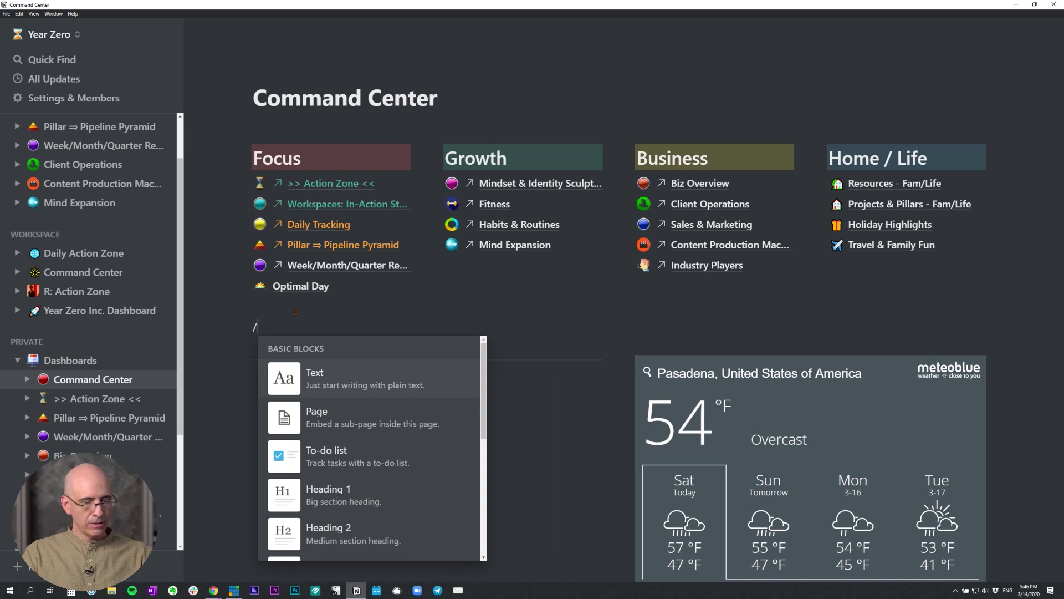
pyautogui.write('togg')
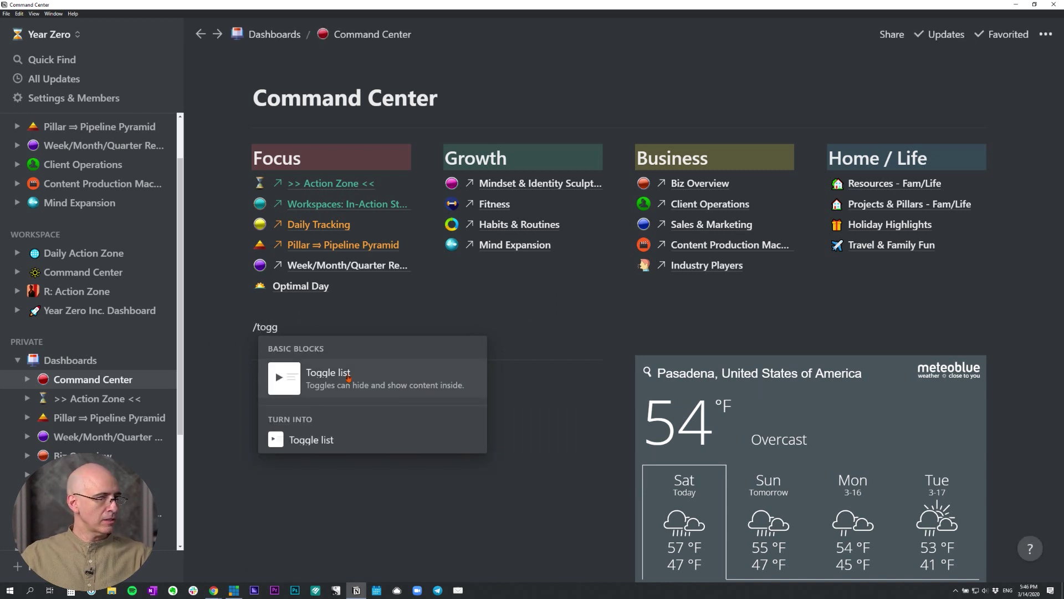
pyautogui.click(349, 379)
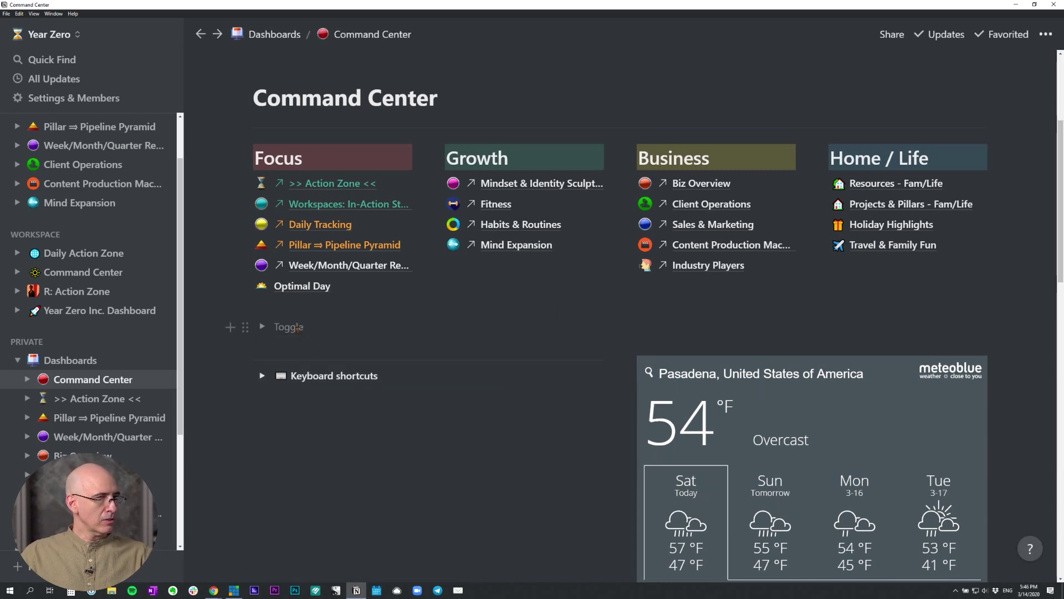
pyautogui.write('Keyboard')
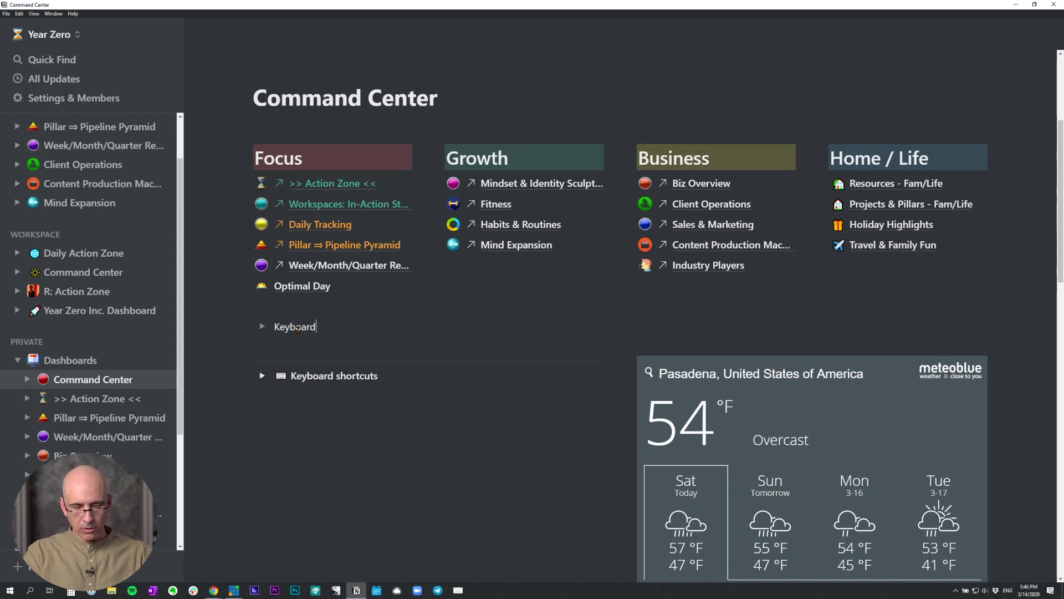
pyautogui.write(' Shortcuts')
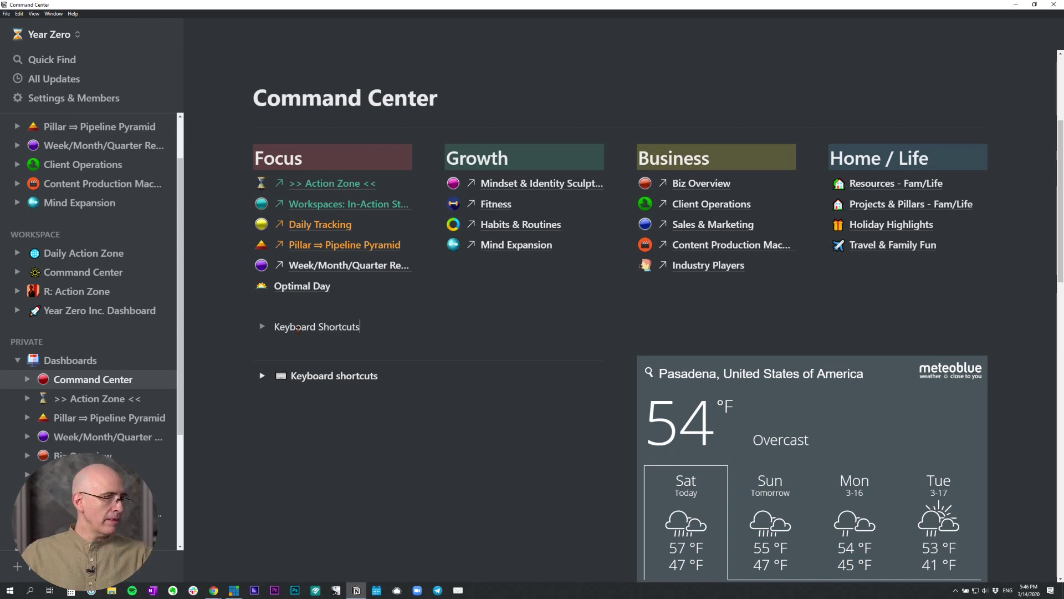
pyautogui.doubleClick(298, 329)
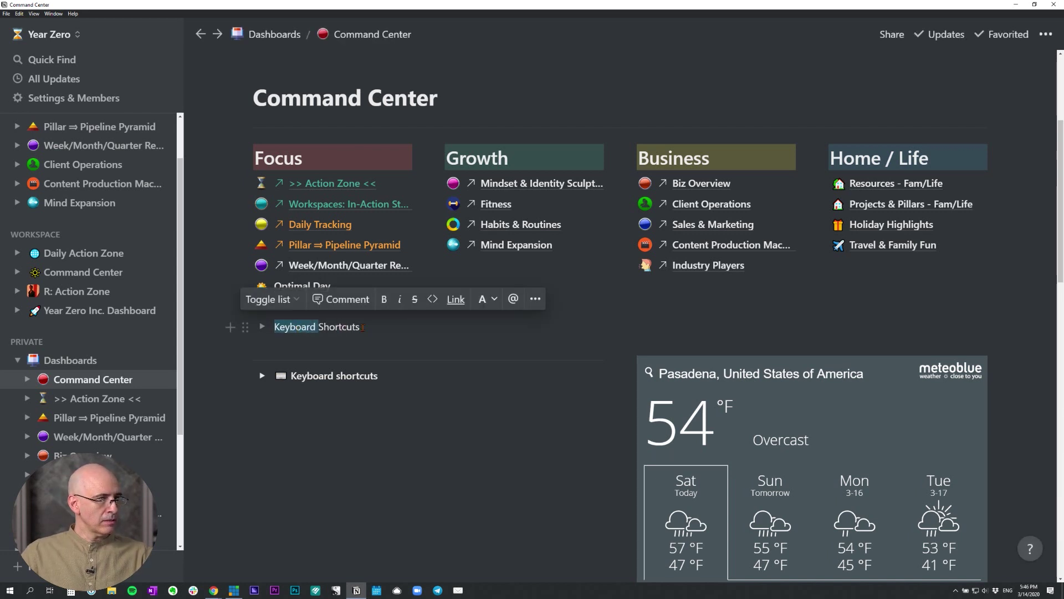
pyautogui.press('Right')
pyautogui.hotkey('ctrl', 'shift', 'Right')
pyautogui.keyDown('shift'); pyautogui.click(276, 326); pyautogui.keyUp('shift')
pyautogui.hotkey('ctrl', 'Return')
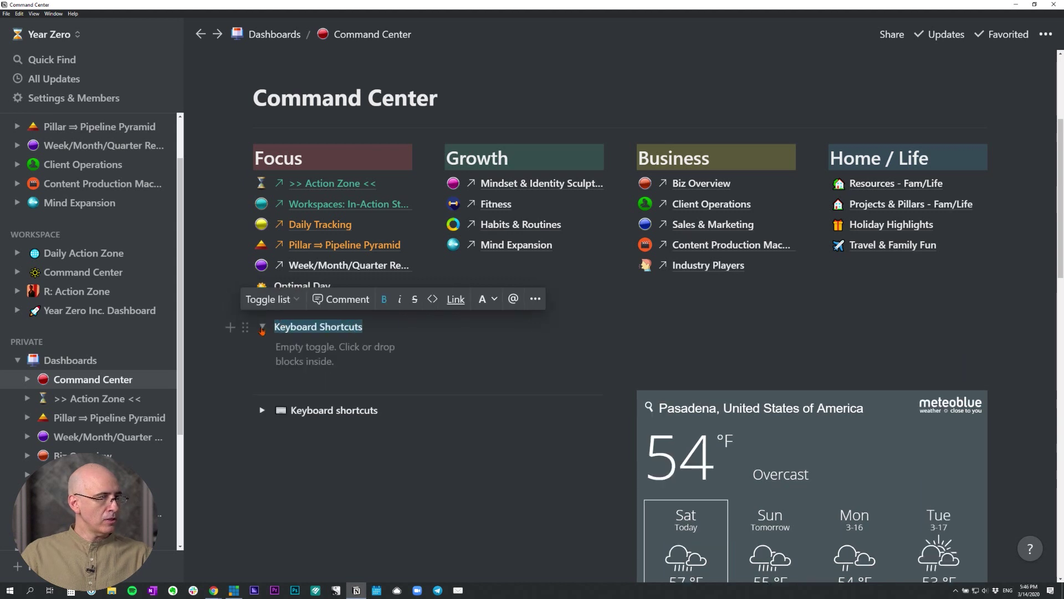
pyautogui.click(302, 344)
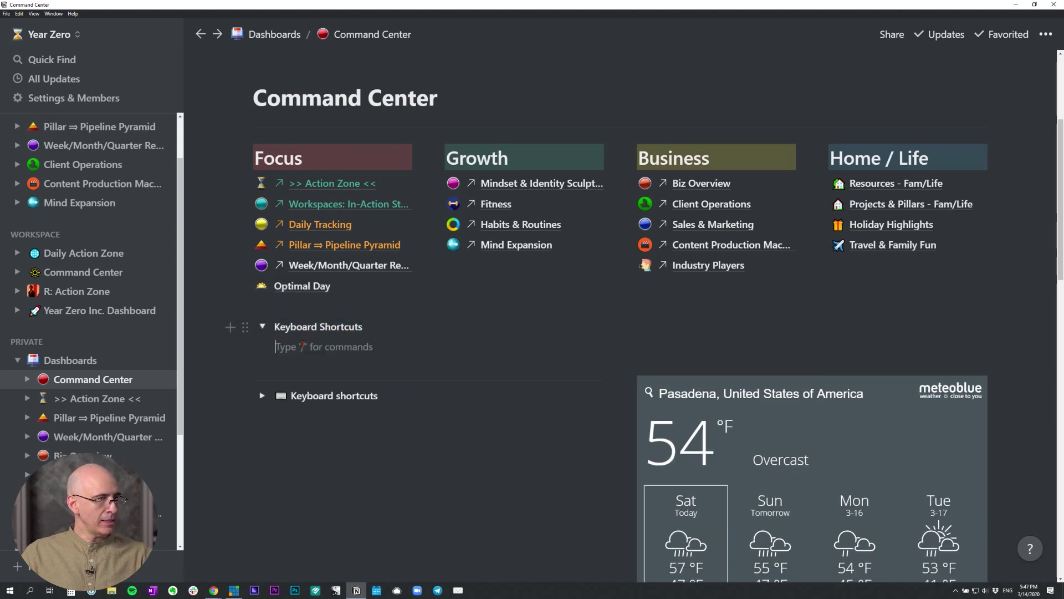
# - Copy the shortcut lists from the original Keyboard shortcuts toggle into the new toggle
pyautogui.click(262, 395)
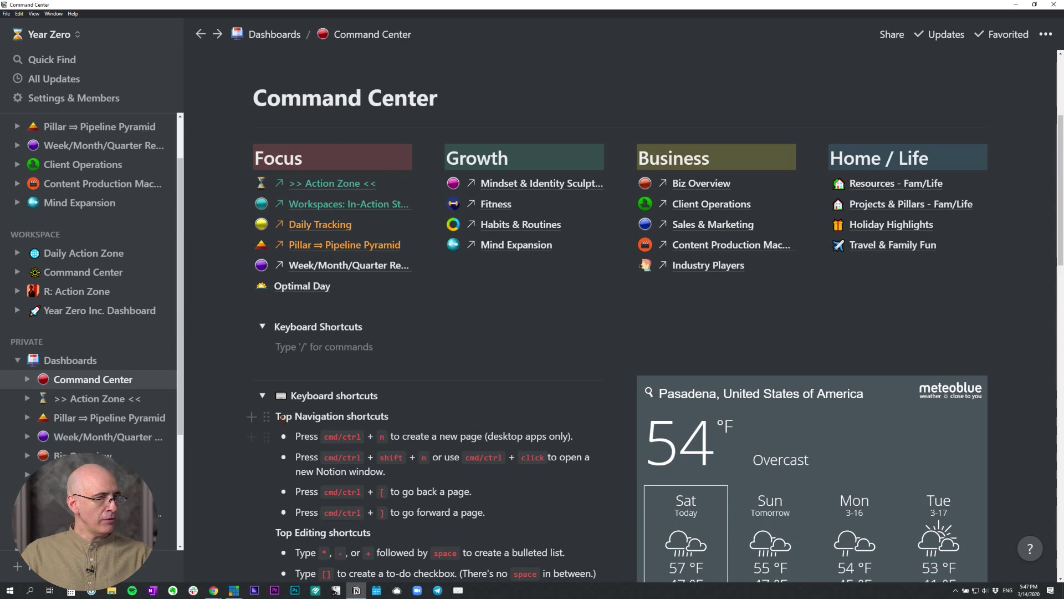
pyautogui.moveTo(277, 416); pyautogui.dragTo(388, 471)
pyautogui.scroll(-5, 374, 222)
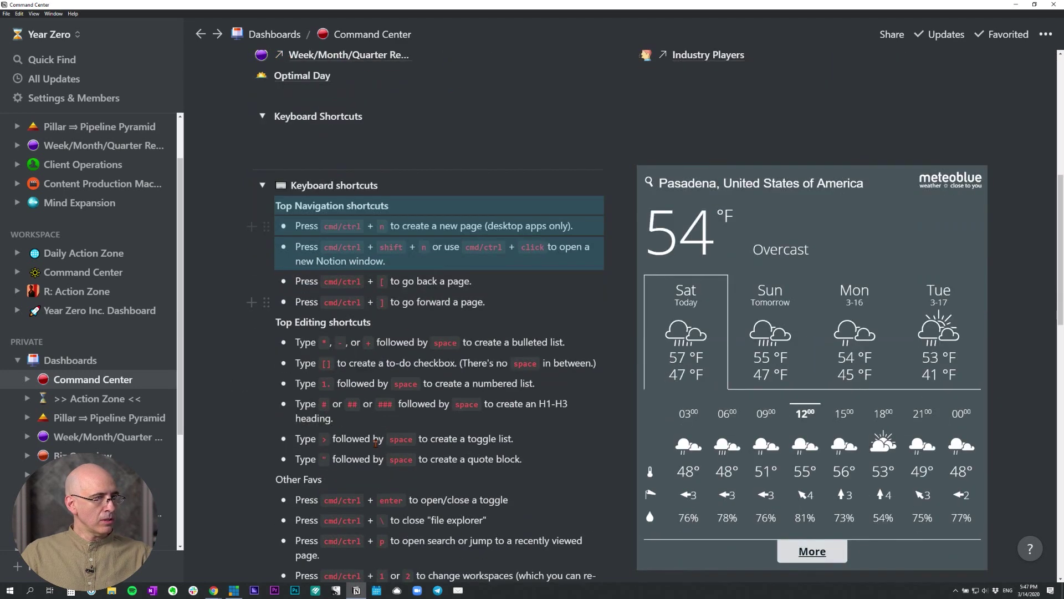
pyautogui.scroll(1, 375, 88)
pyautogui.hotkey('ctrl', 'a')
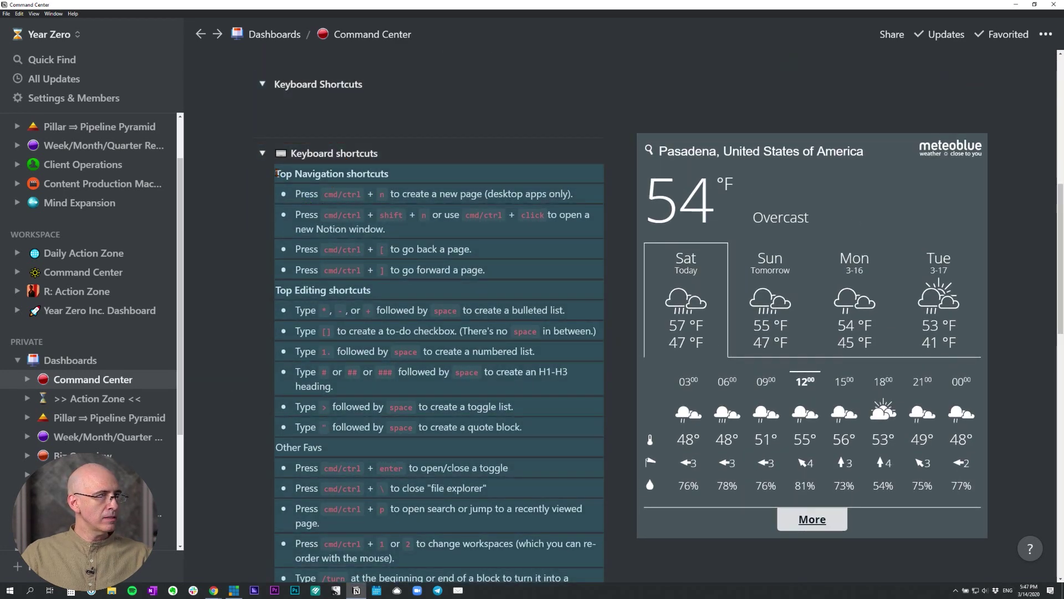
pyautogui.click(298, 103)
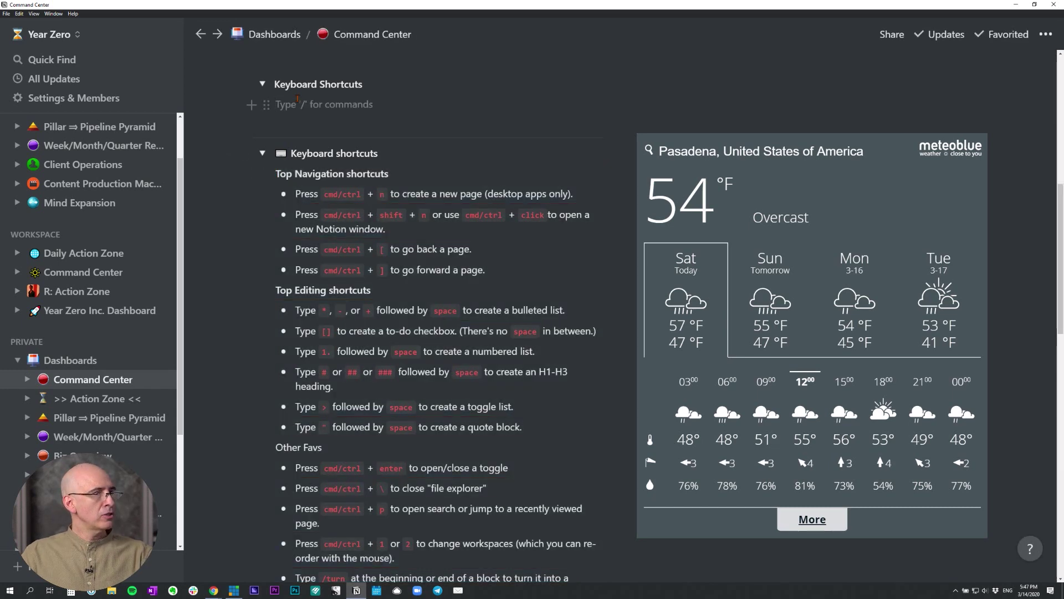
pyautogui.hotkey('ctrl', 'v')
# - Drag the Keyboard Shortcuts toggle to full page width and reopen it at its first line
pyautogui.scroll(3, 374, 217)
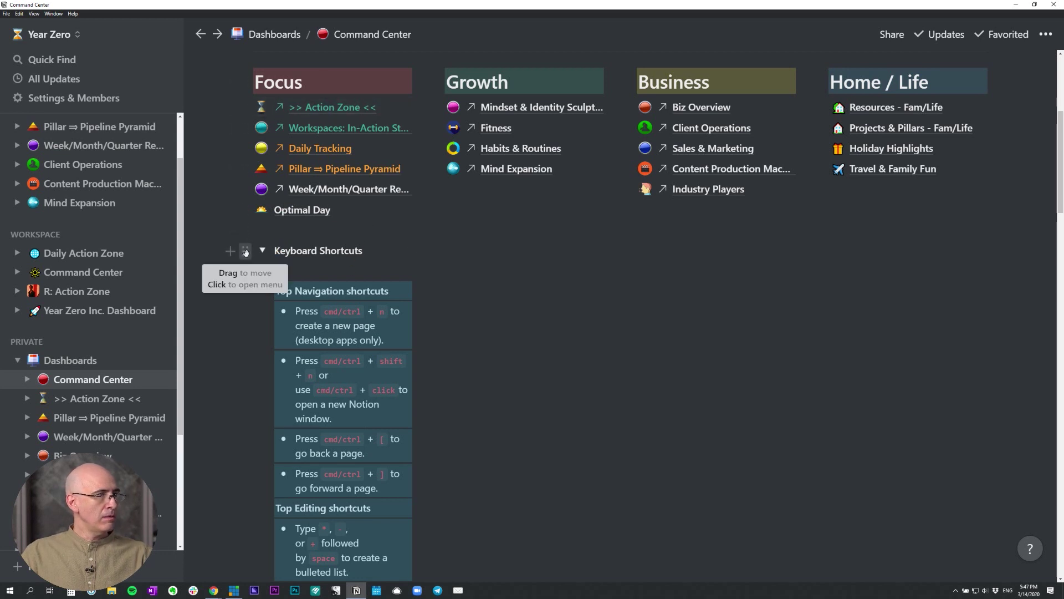
pyautogui.moveTo(246, 252); pyautogui.dragTo(258, 270)
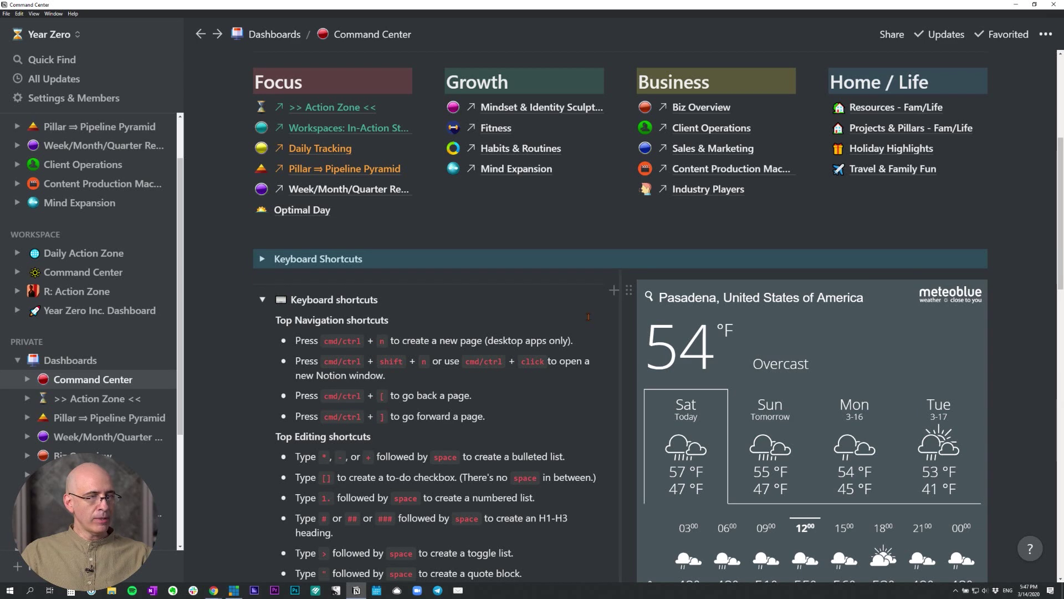
pyautogui.click(262, 259)
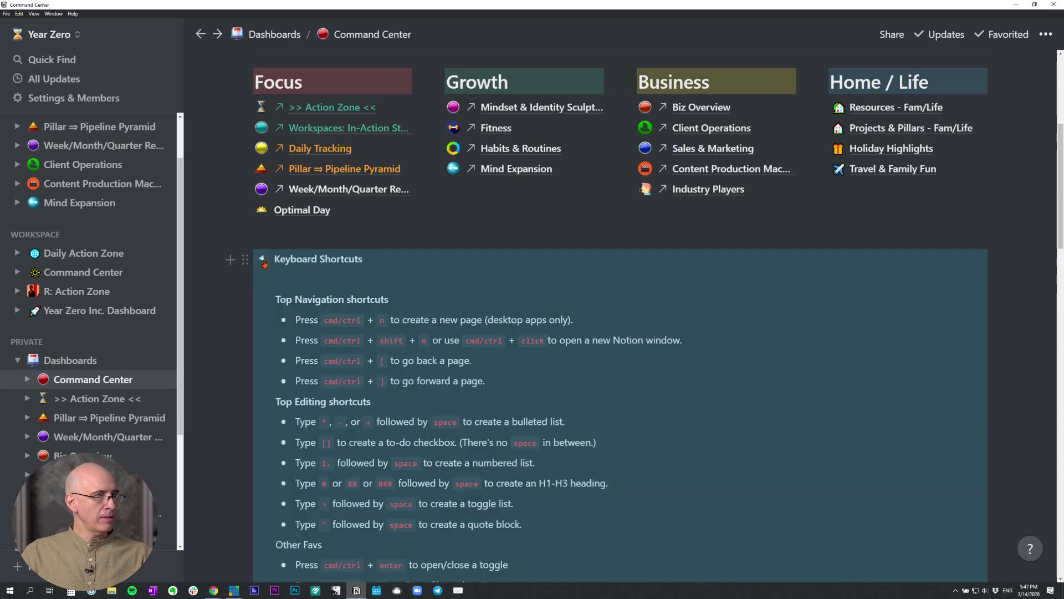
pyautogui.click(308, 278)
# - Delete the empty line inside the toggle, then undo and redo the recent edits
pyautogui.press('Delete')
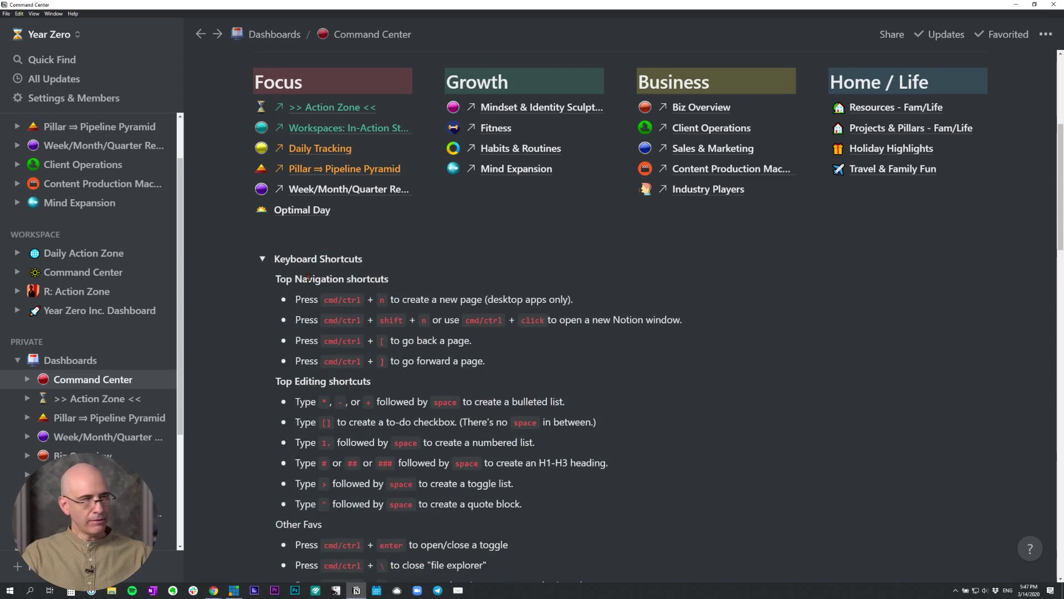
pyautogui.scroll(-1, 277, 243)
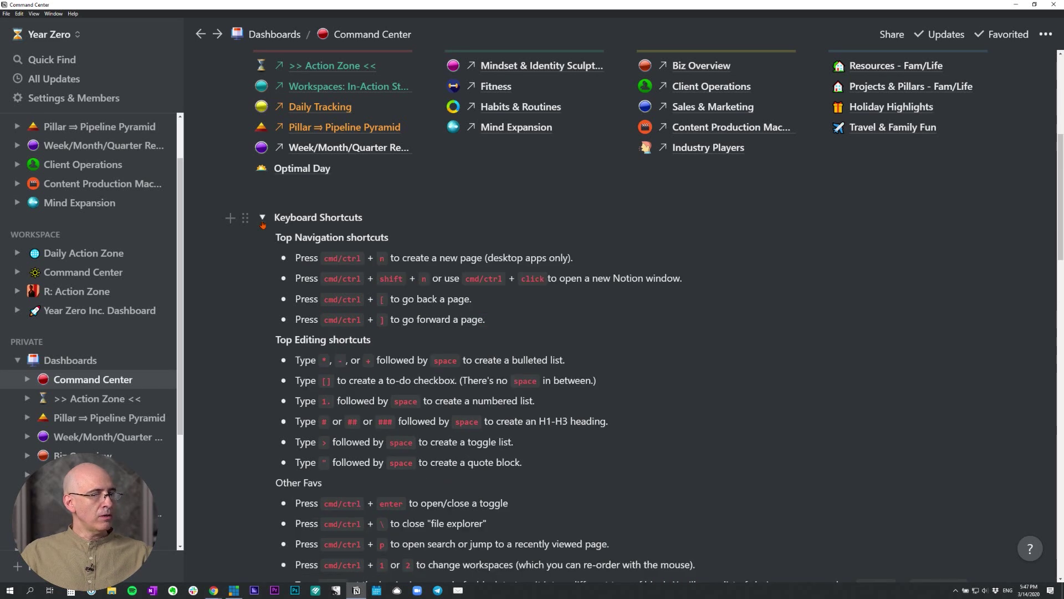
pyautogui.hotkey('ctrl', 'z')
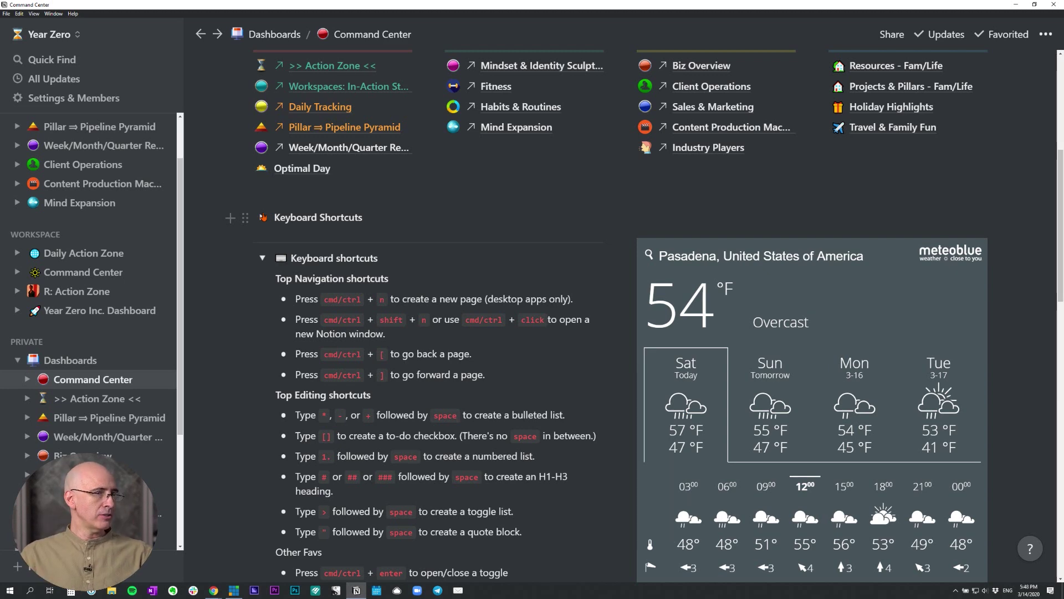
pyautogui.hotkey('ctrl', 'z')
pyautogui.hotkey('ctrl', 'shift', 'z')
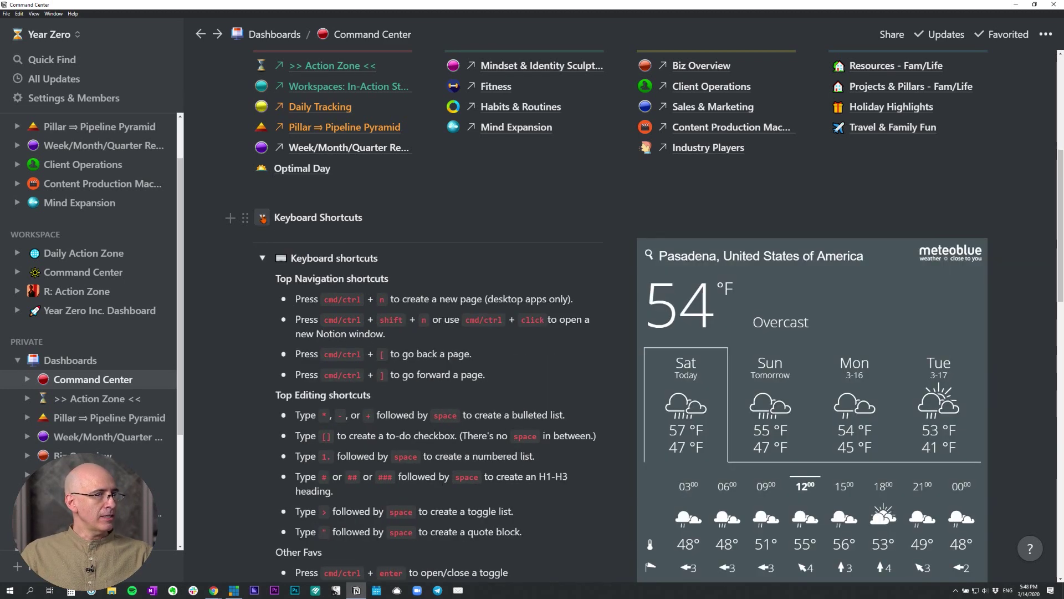
# - Collapse the original Keyboard shortcuts toggle next to the weather widget
pyautogui.scroll(3, 288, 216)
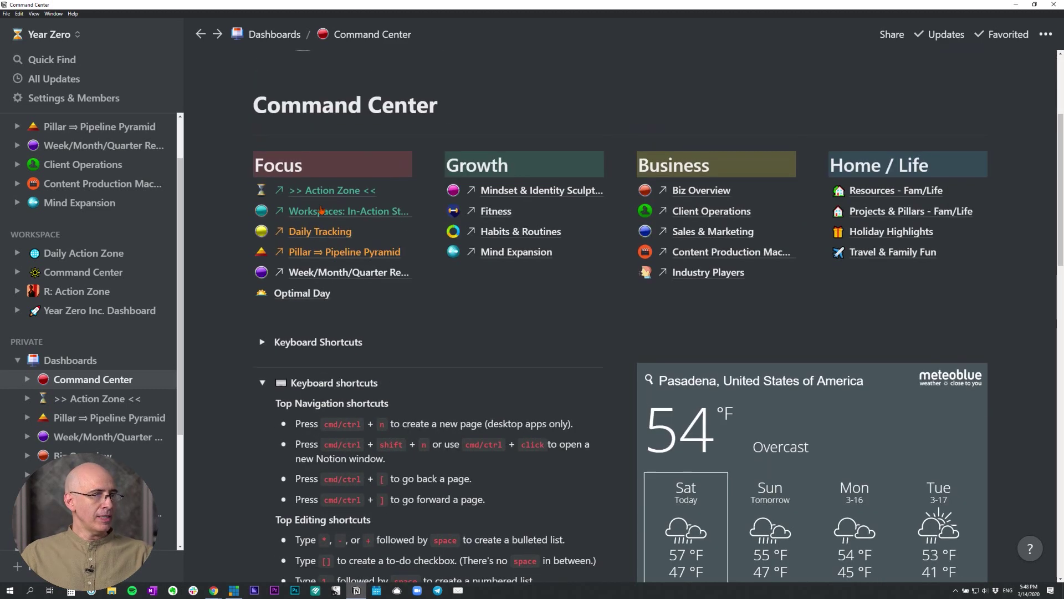
pyautogui.scroll(-3, 555, 266)
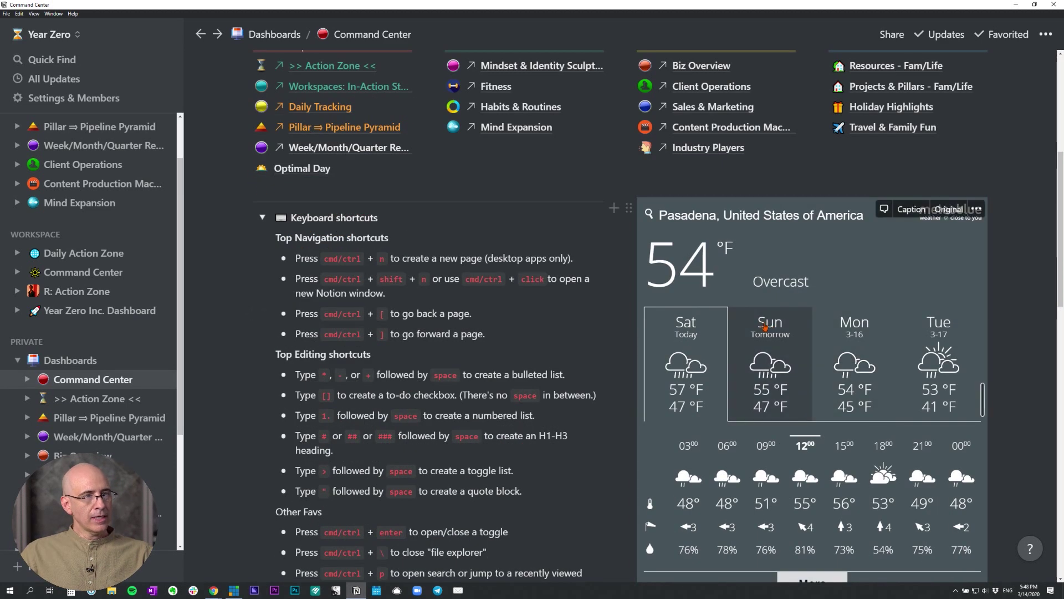
pyautogui.scroll(-1, 762, 328)
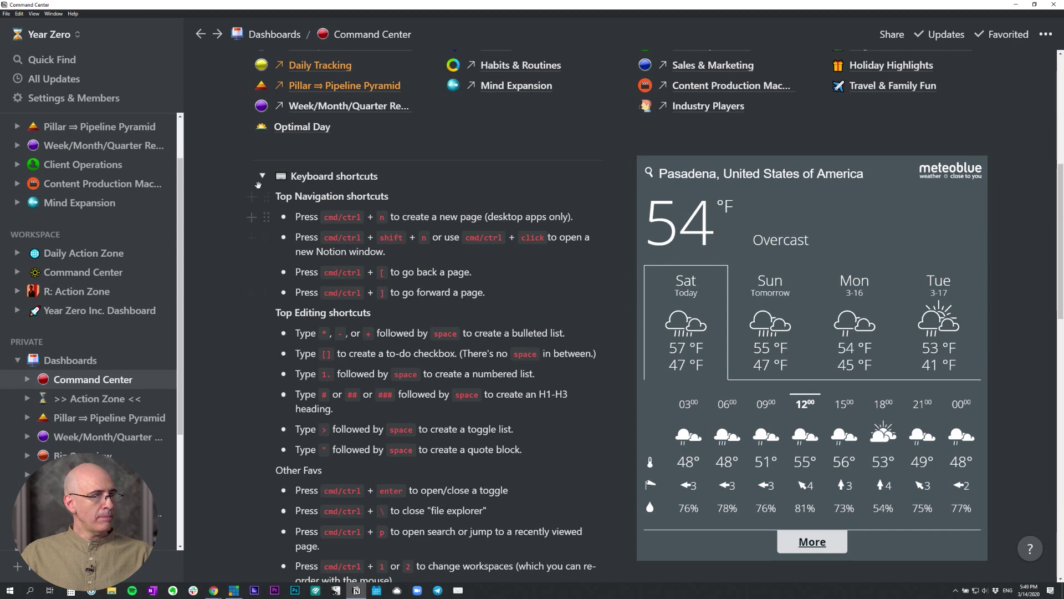
pyautogui.click(261, 176)
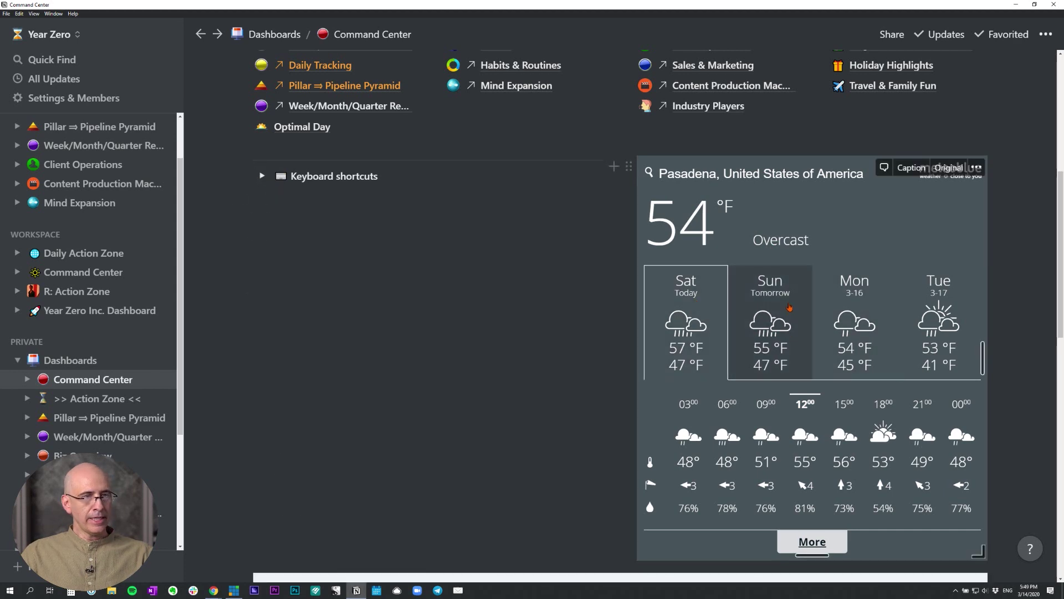
pyautogui.scroll(2, 789, 308)
pyautogui.scroll(6, 790, 308)
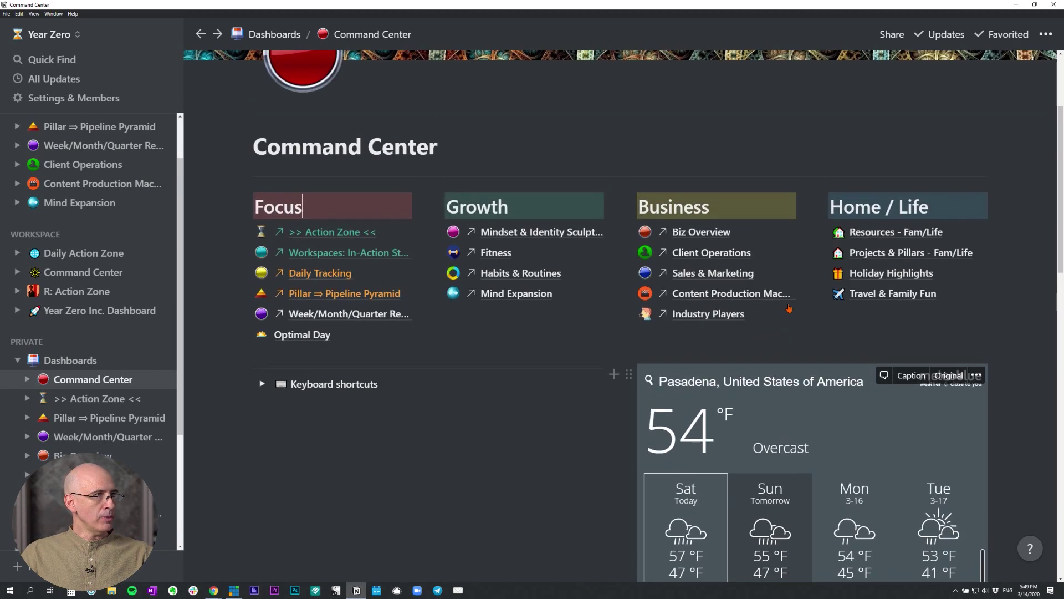
pyautogui.scroll(-4, 448, 252)
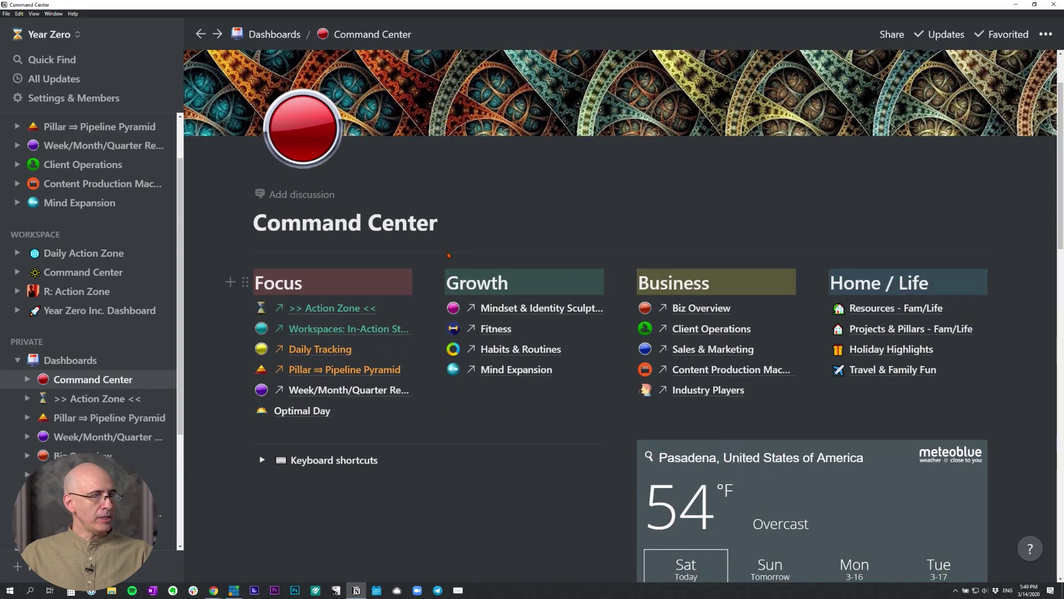